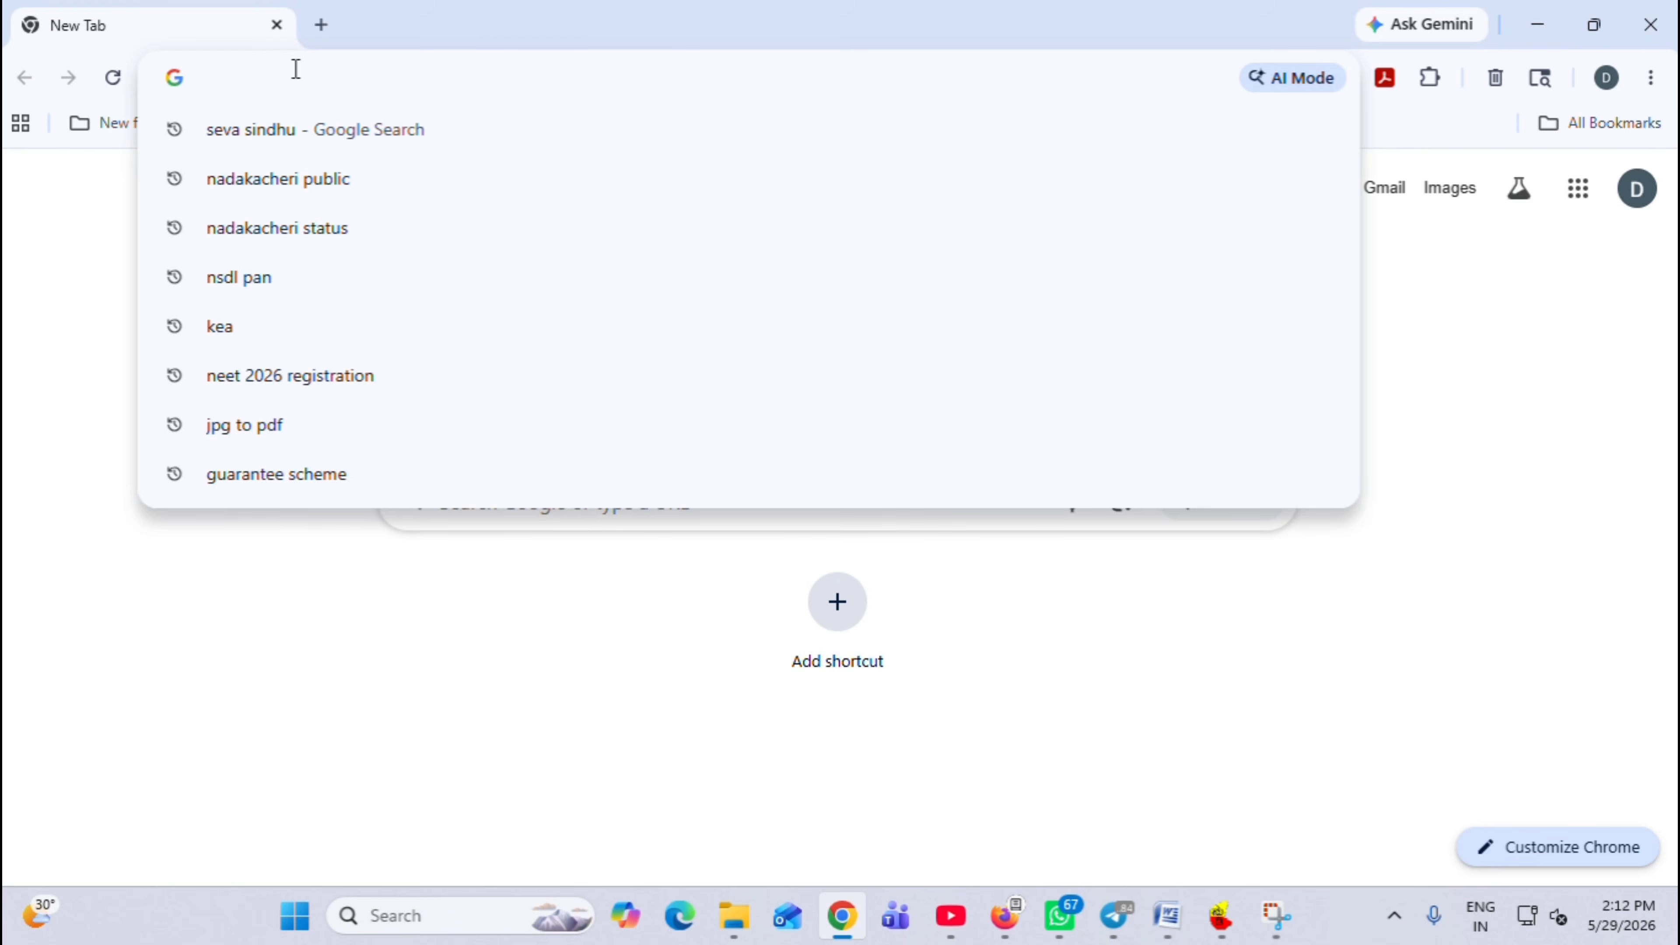
Search Google for 'NSDL PAN' after a first query typed in Kannada
{"action": "type", "text": "ನಸದಲ ಪಾನ"}
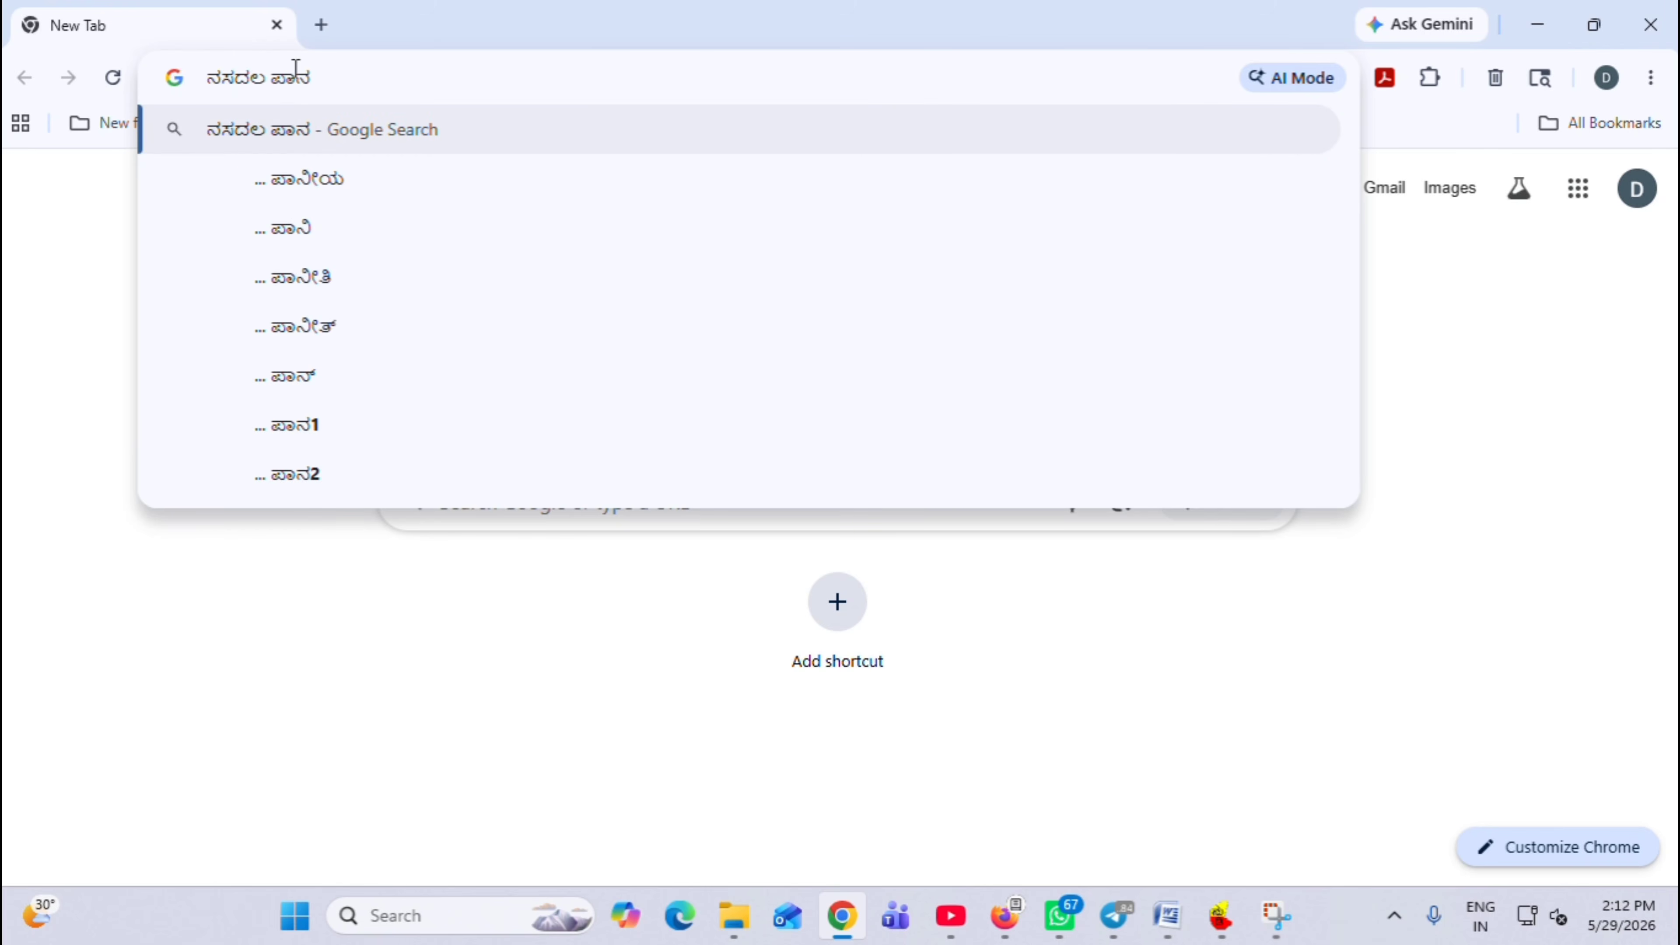
{"action": "key", "text": "Return"}
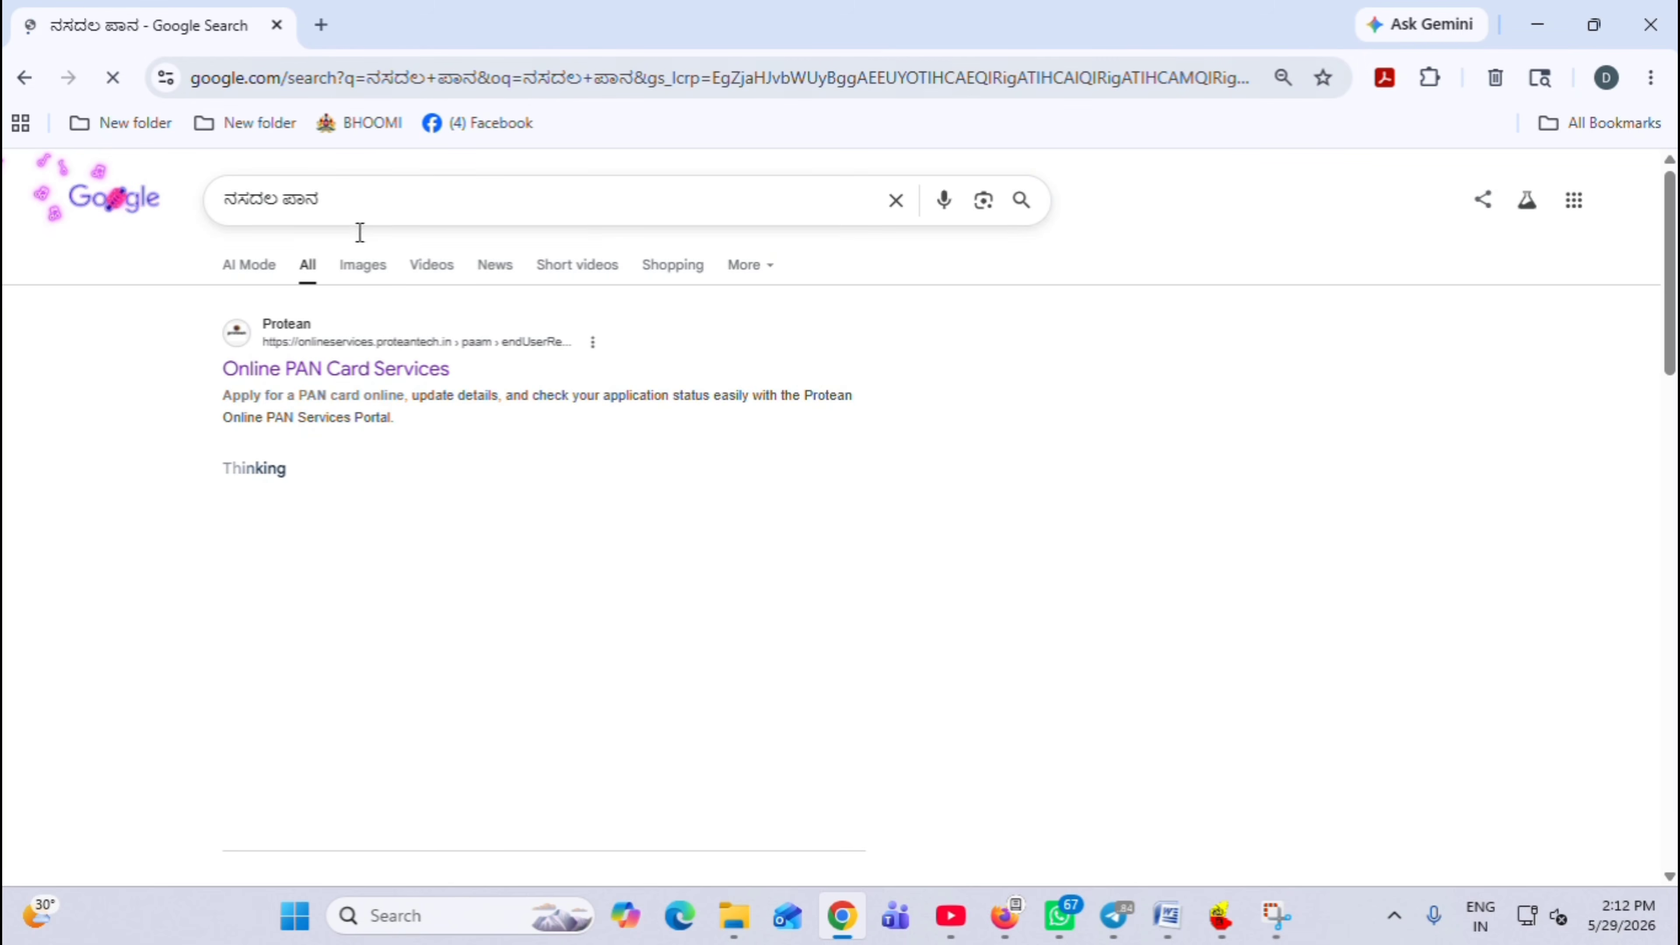
{"action": "type", "text": "NS"}
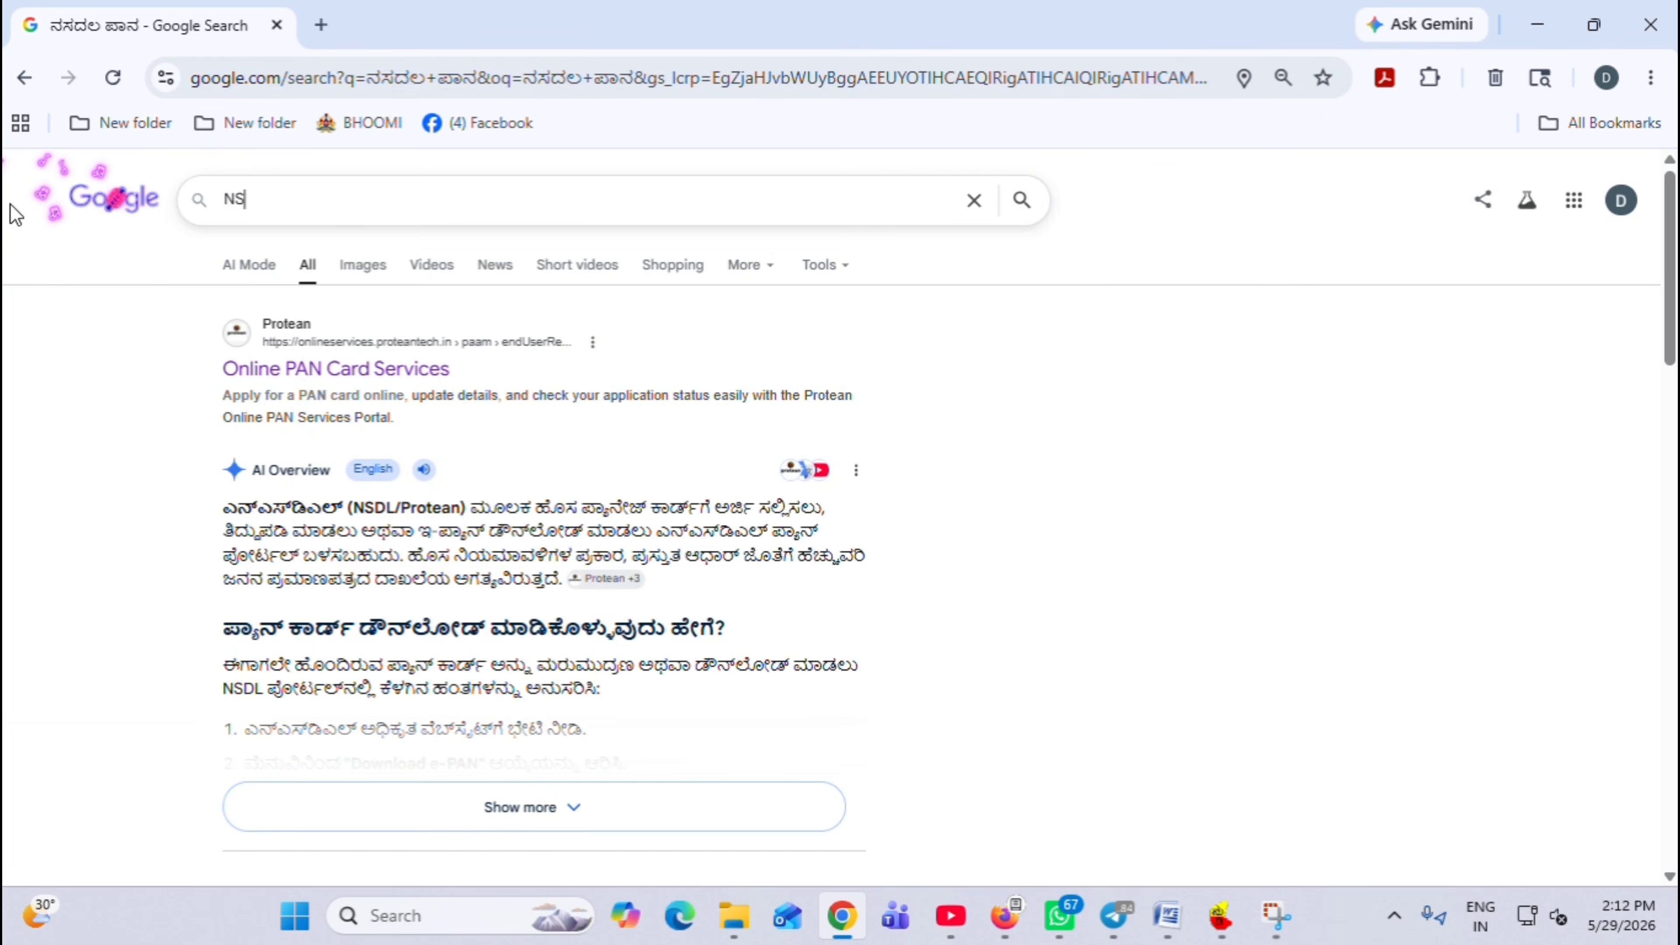
{"action": "type", "text": "DL PAN"}
{"action": "key", "text": "Return"}
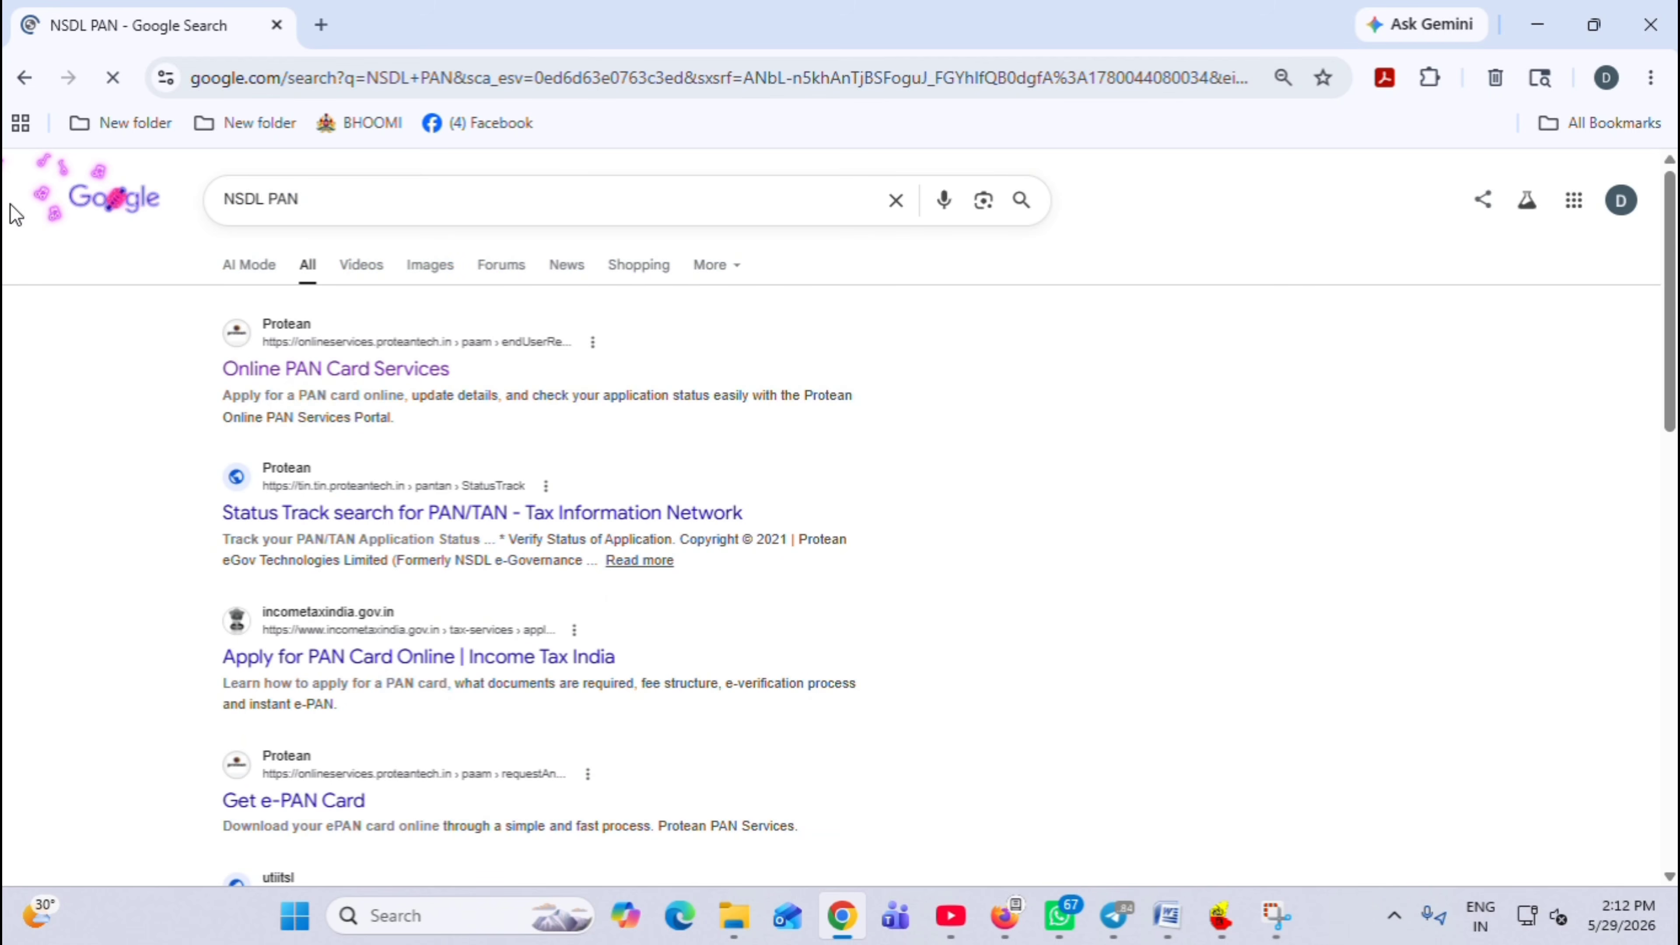
Open Protean's Online PAN Card Services and choose 'Changes or Correction in existing PAN Data / Reprint' as the application type
{"action": "left_click", "coordinate": [293, 370]}
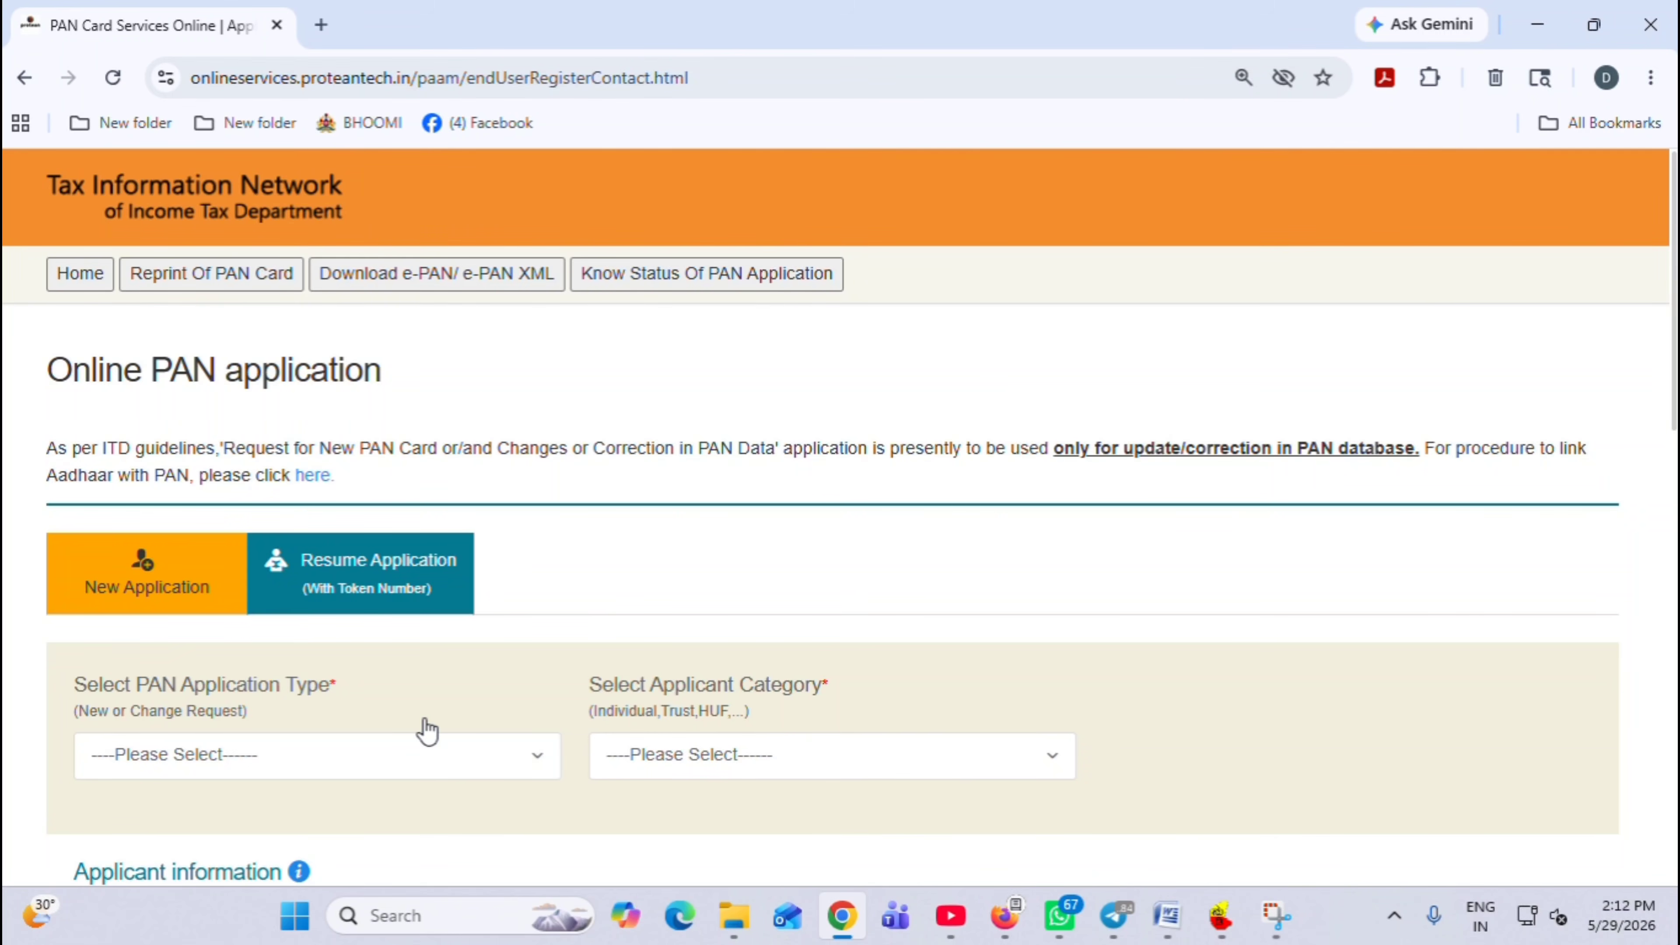
{"action": "scroll", "coordinate": [351, 576], "scroll_direction": "down", "scroll_amount": 2}
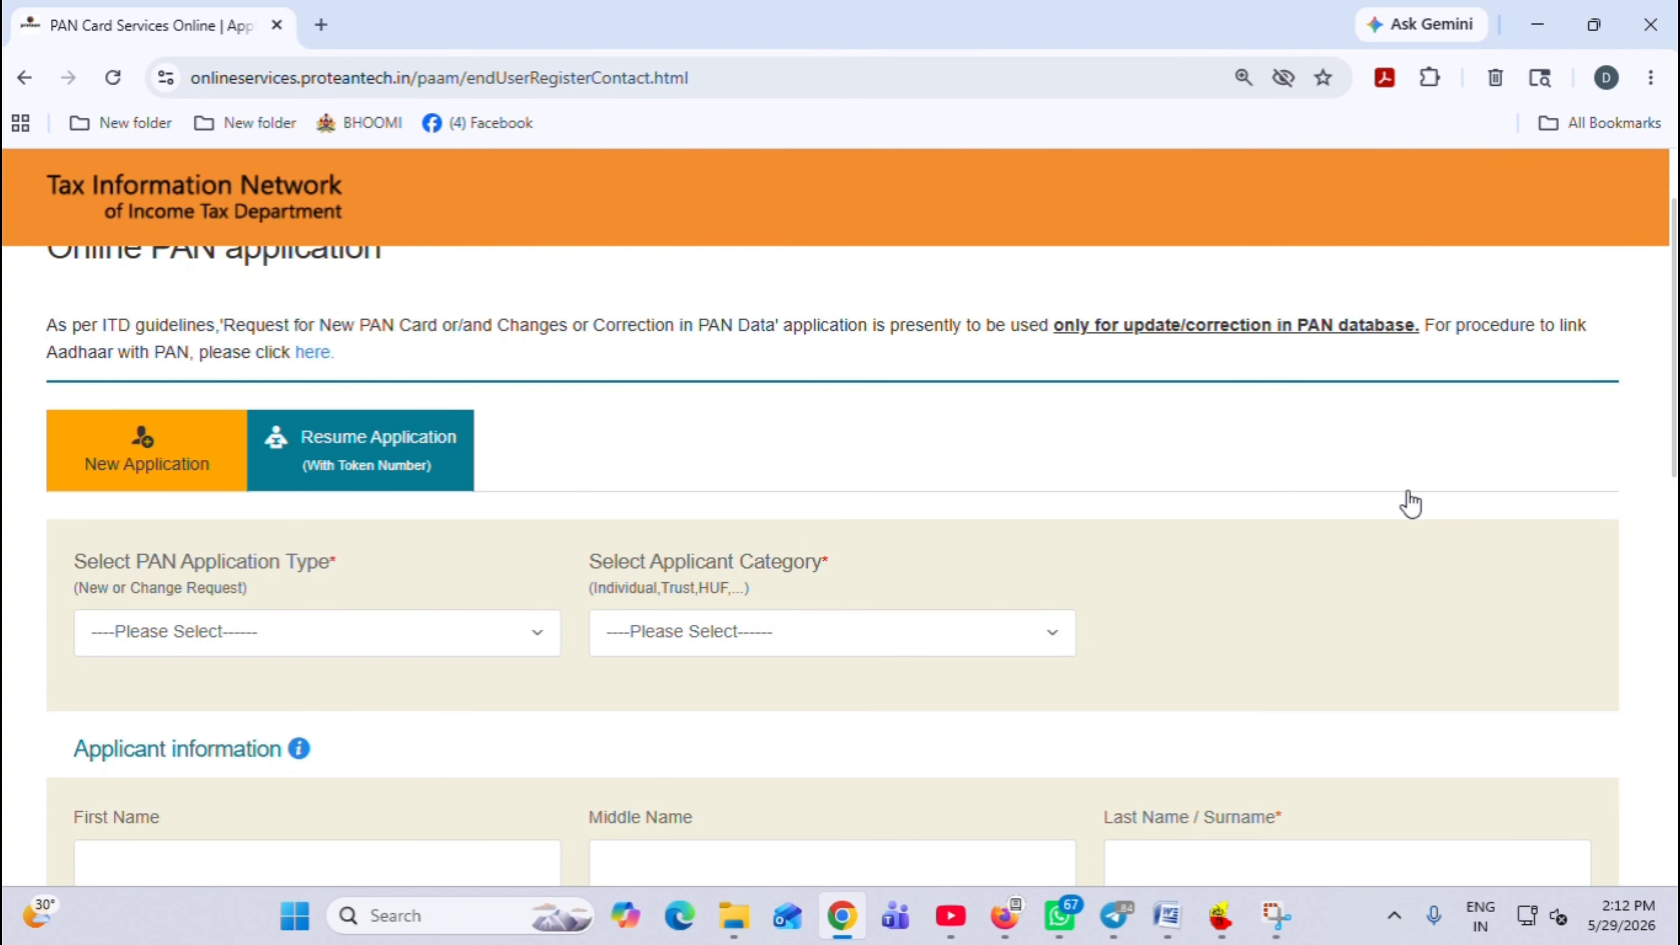
{"action": "left_click_drag", "start_coordinate": [1675, 338], "coordinate": [1675, 442]}
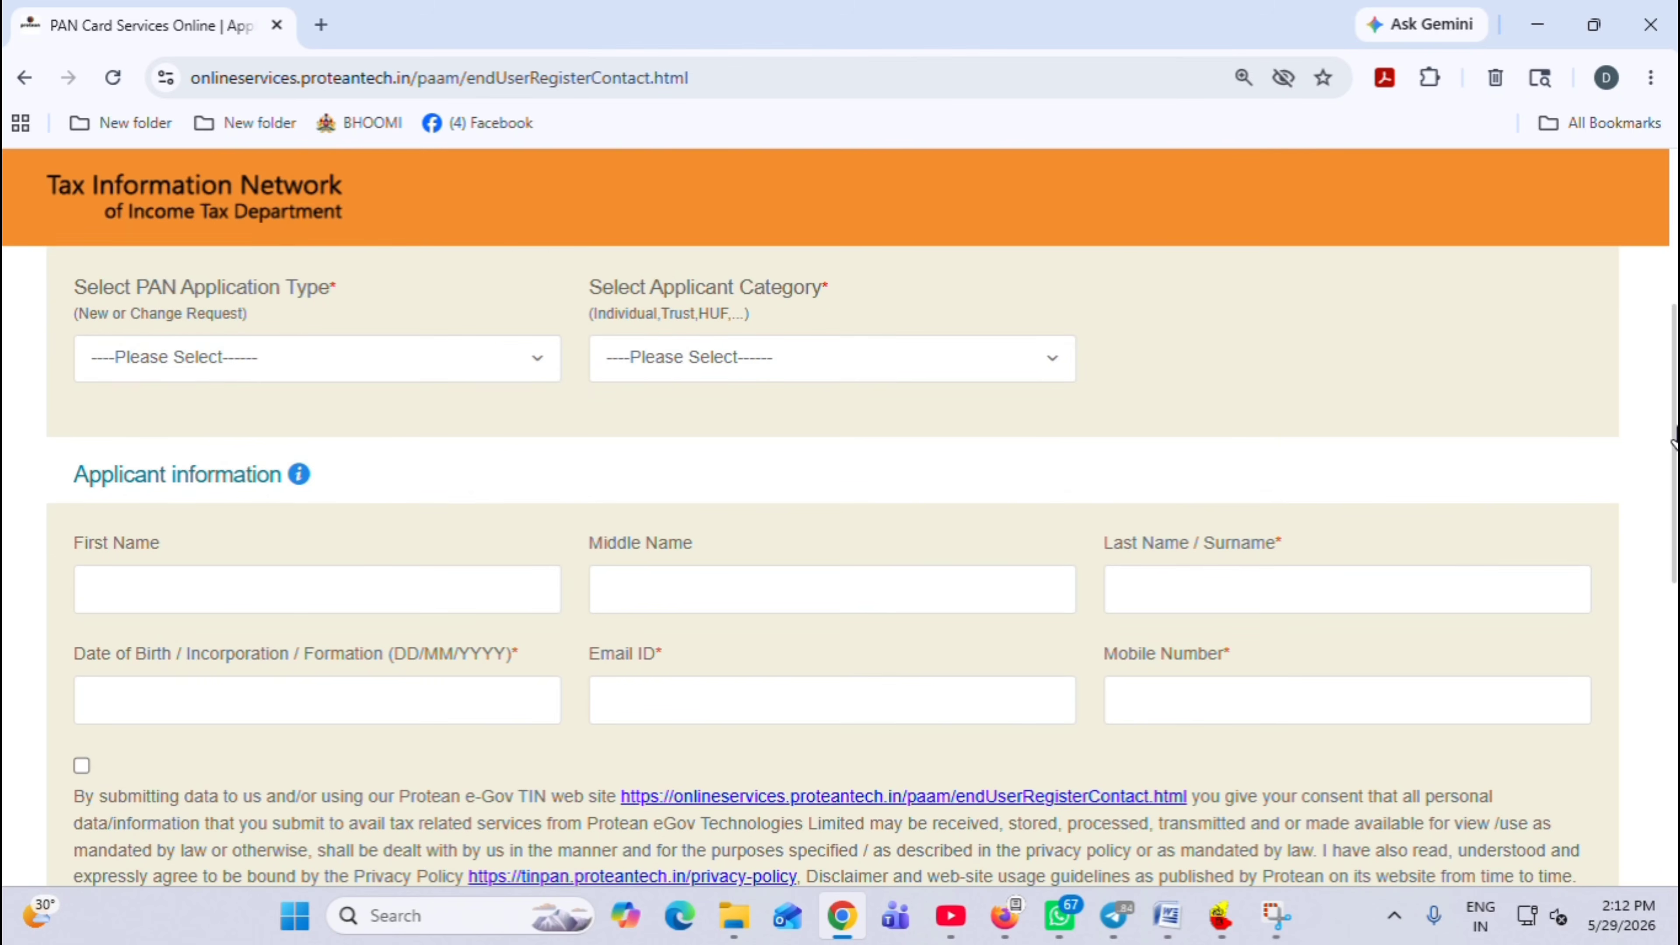
{"action": "left_click", "coordinate": [171, 363]}
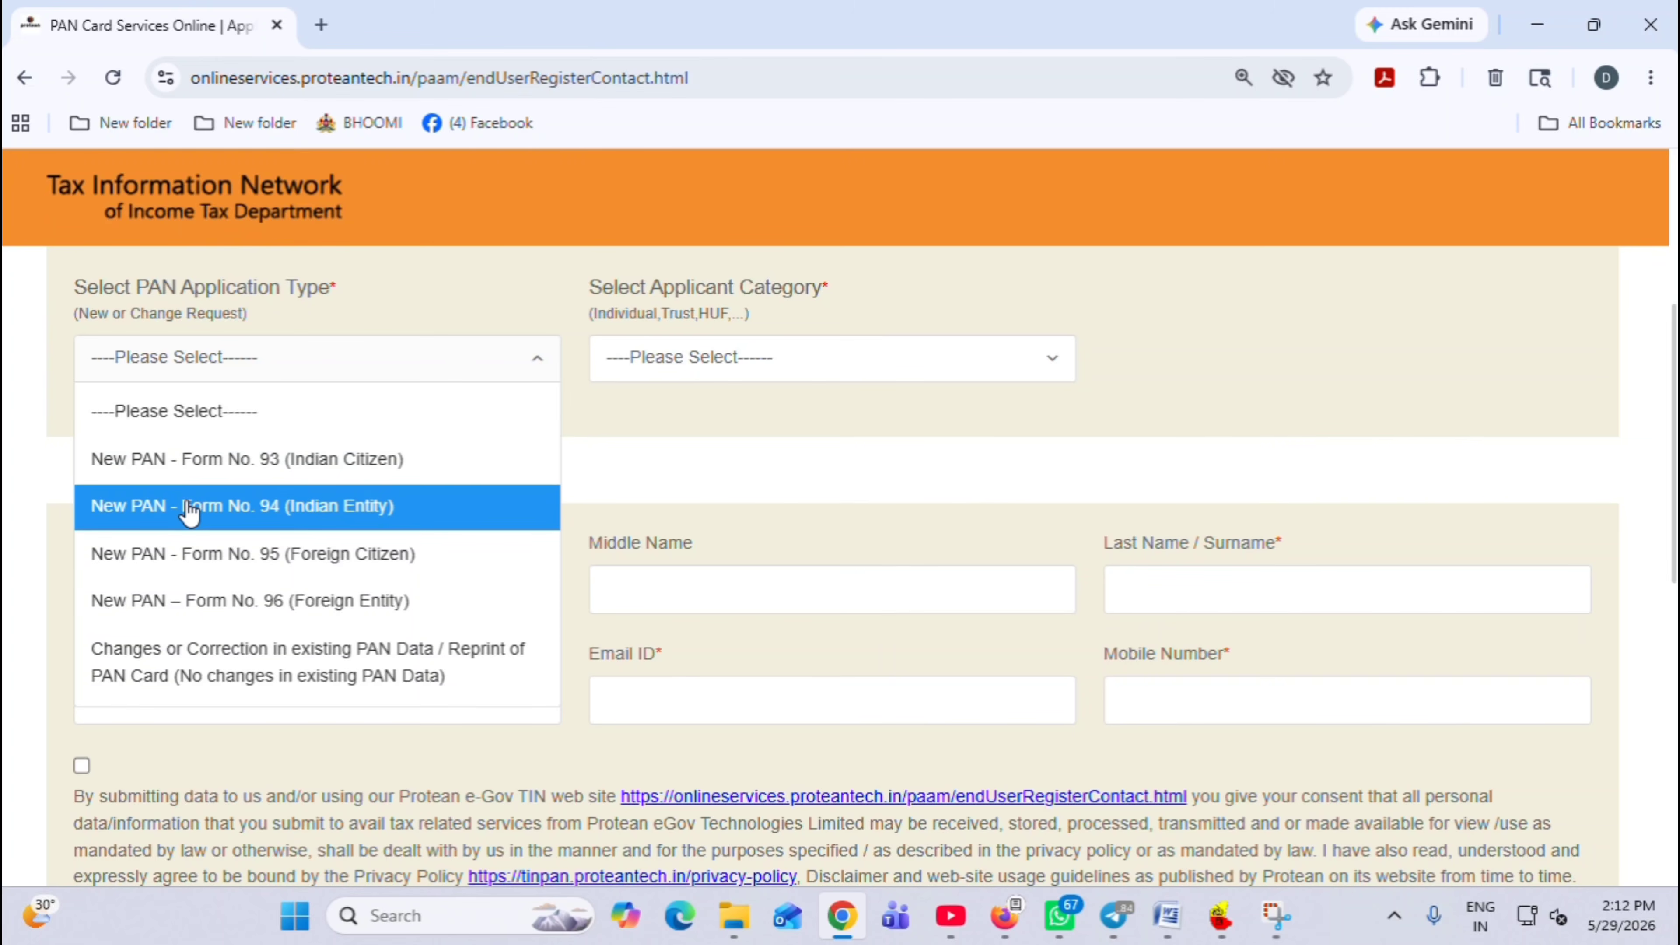
{"action": "left_click", "coordinate": [215, 671]}
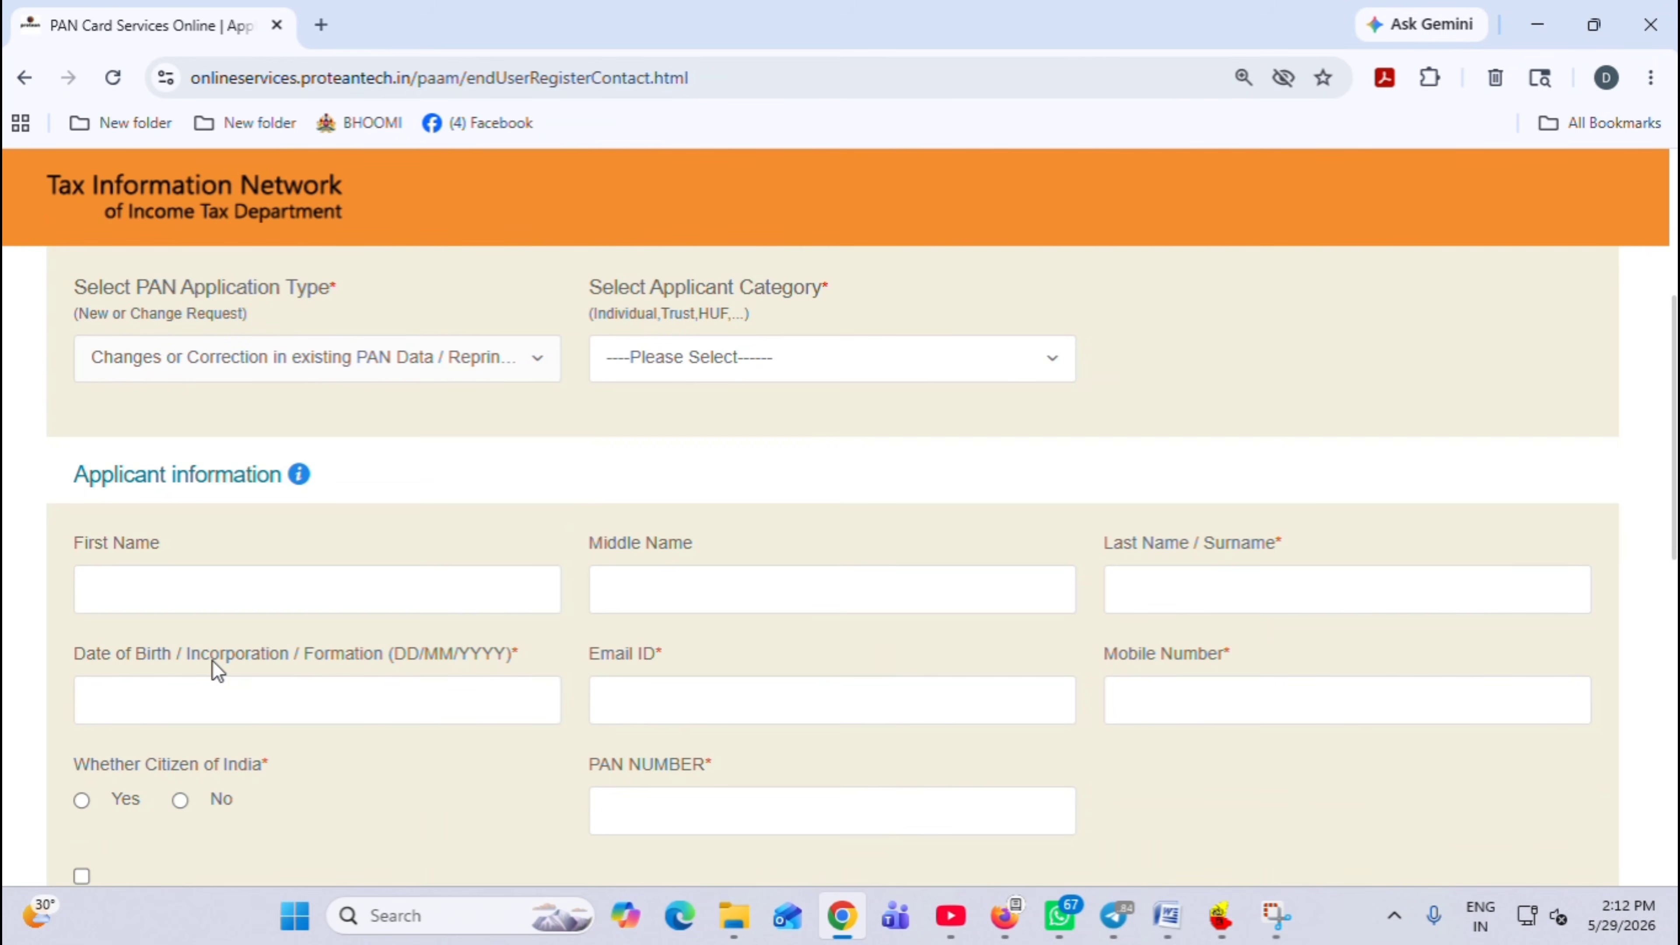
{"action": "left_click", "coordinate": [696, 365]}
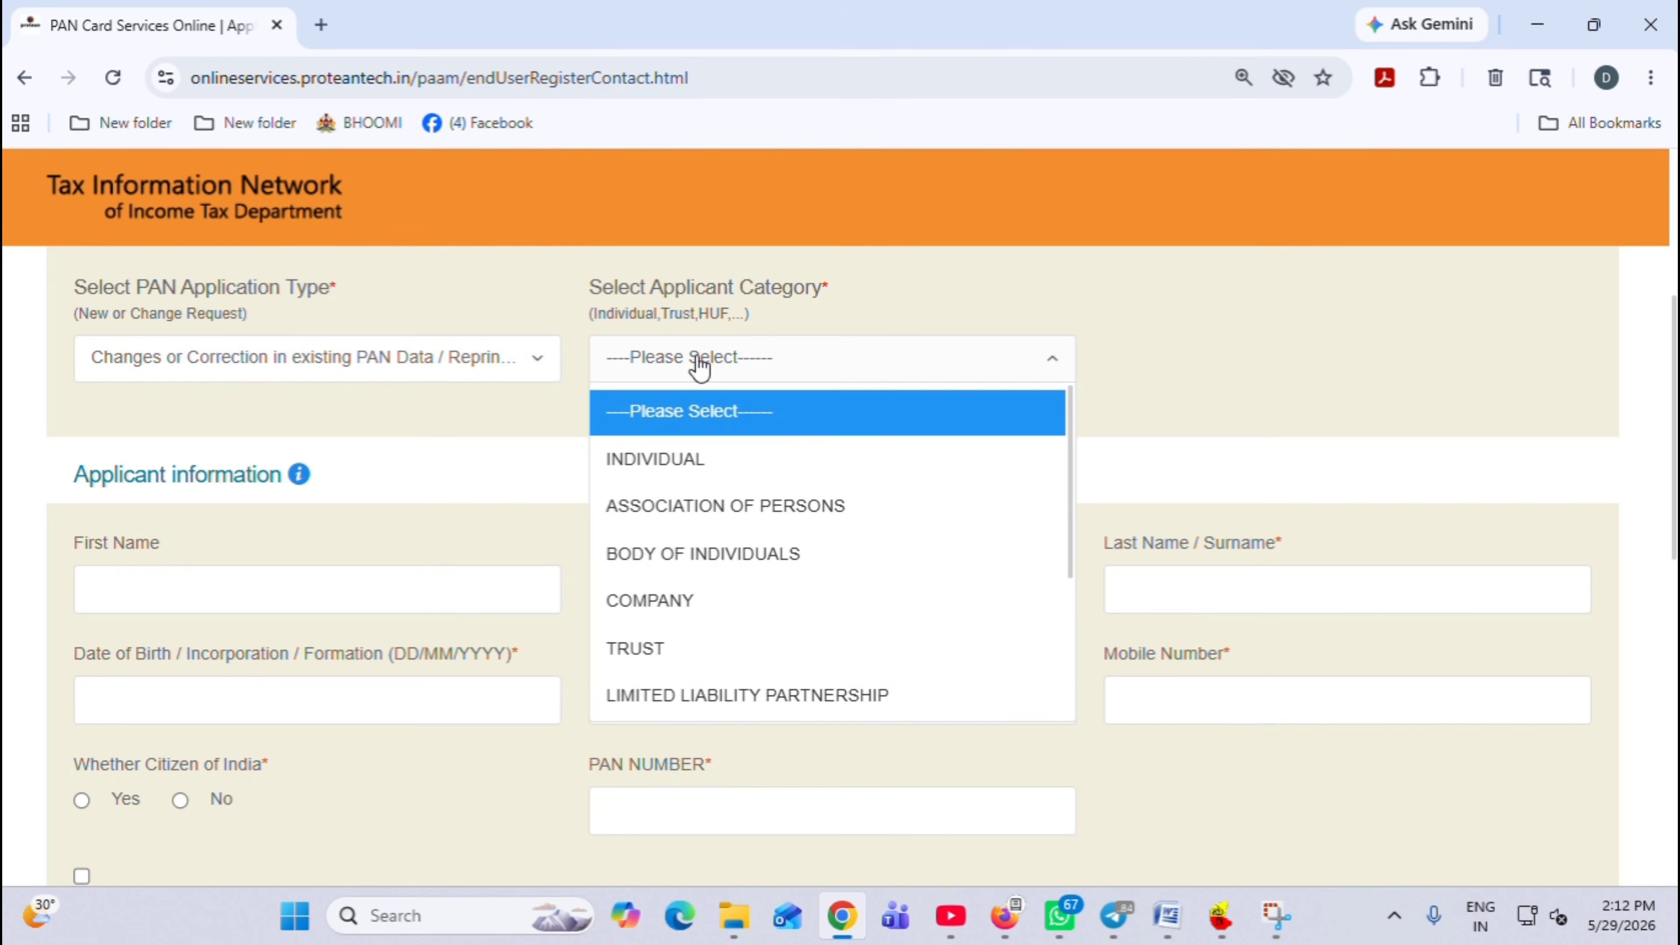
Set the applicant category to INDIVIDUAL and enter the applicant's last name
{"action": "left_click", "coordinate": [690, 459]}
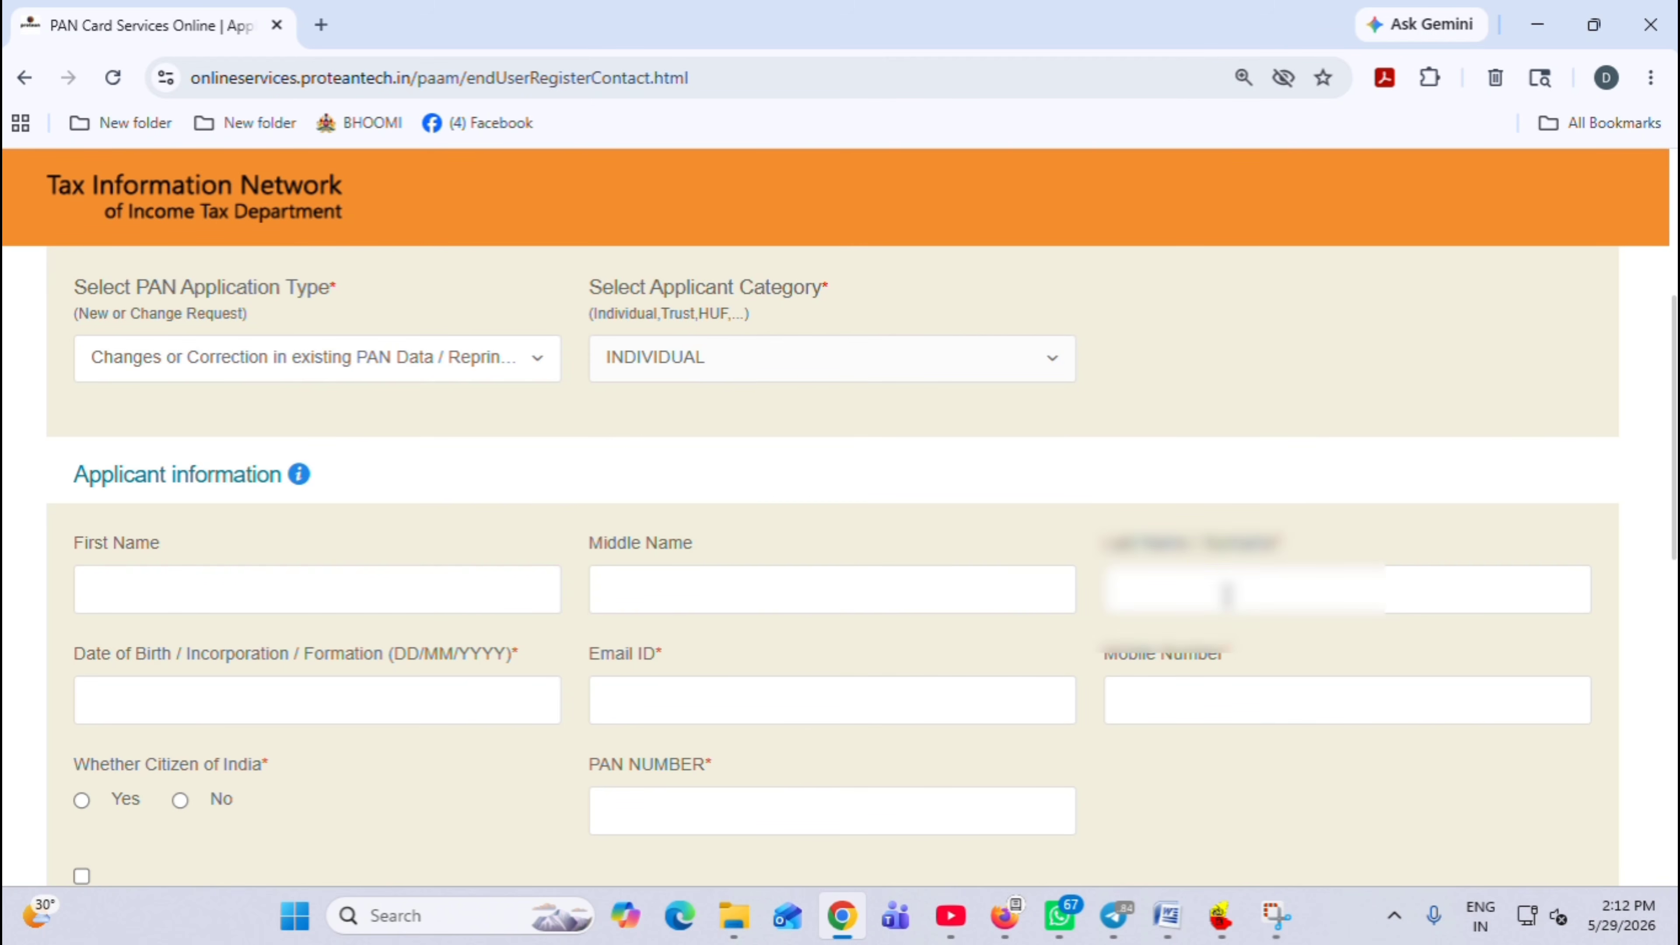
{"action": "left_click", "coordinate": [1227, 592]}
{"action": "type", "text": "A"}
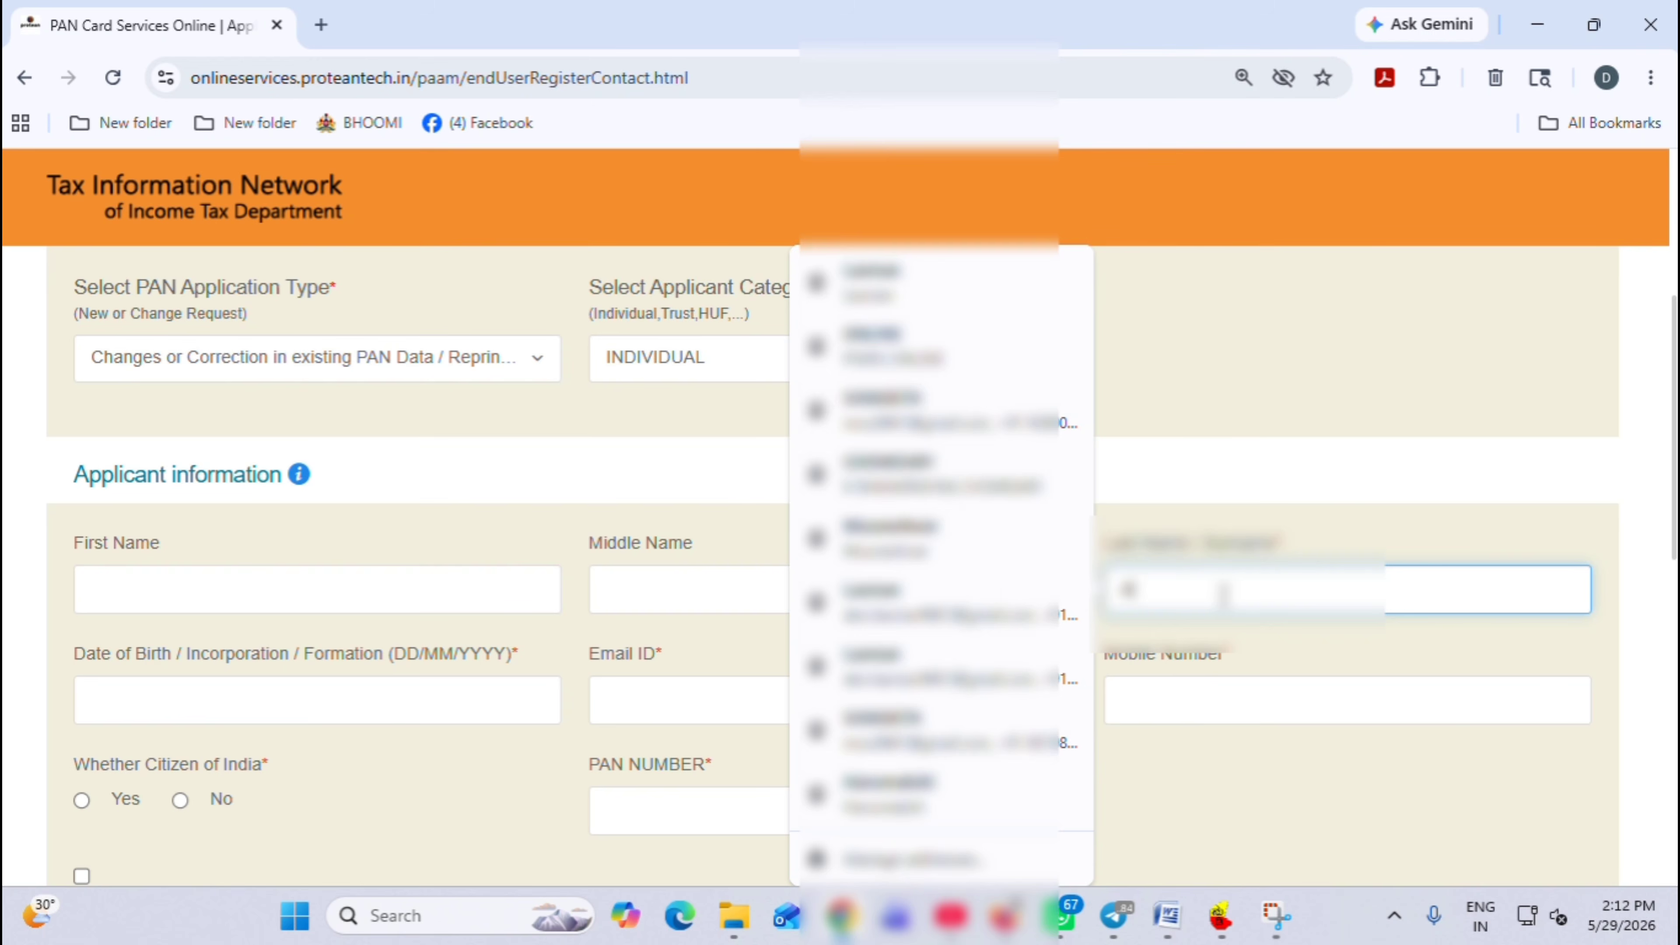
{"action": "type", "text": "RU"}
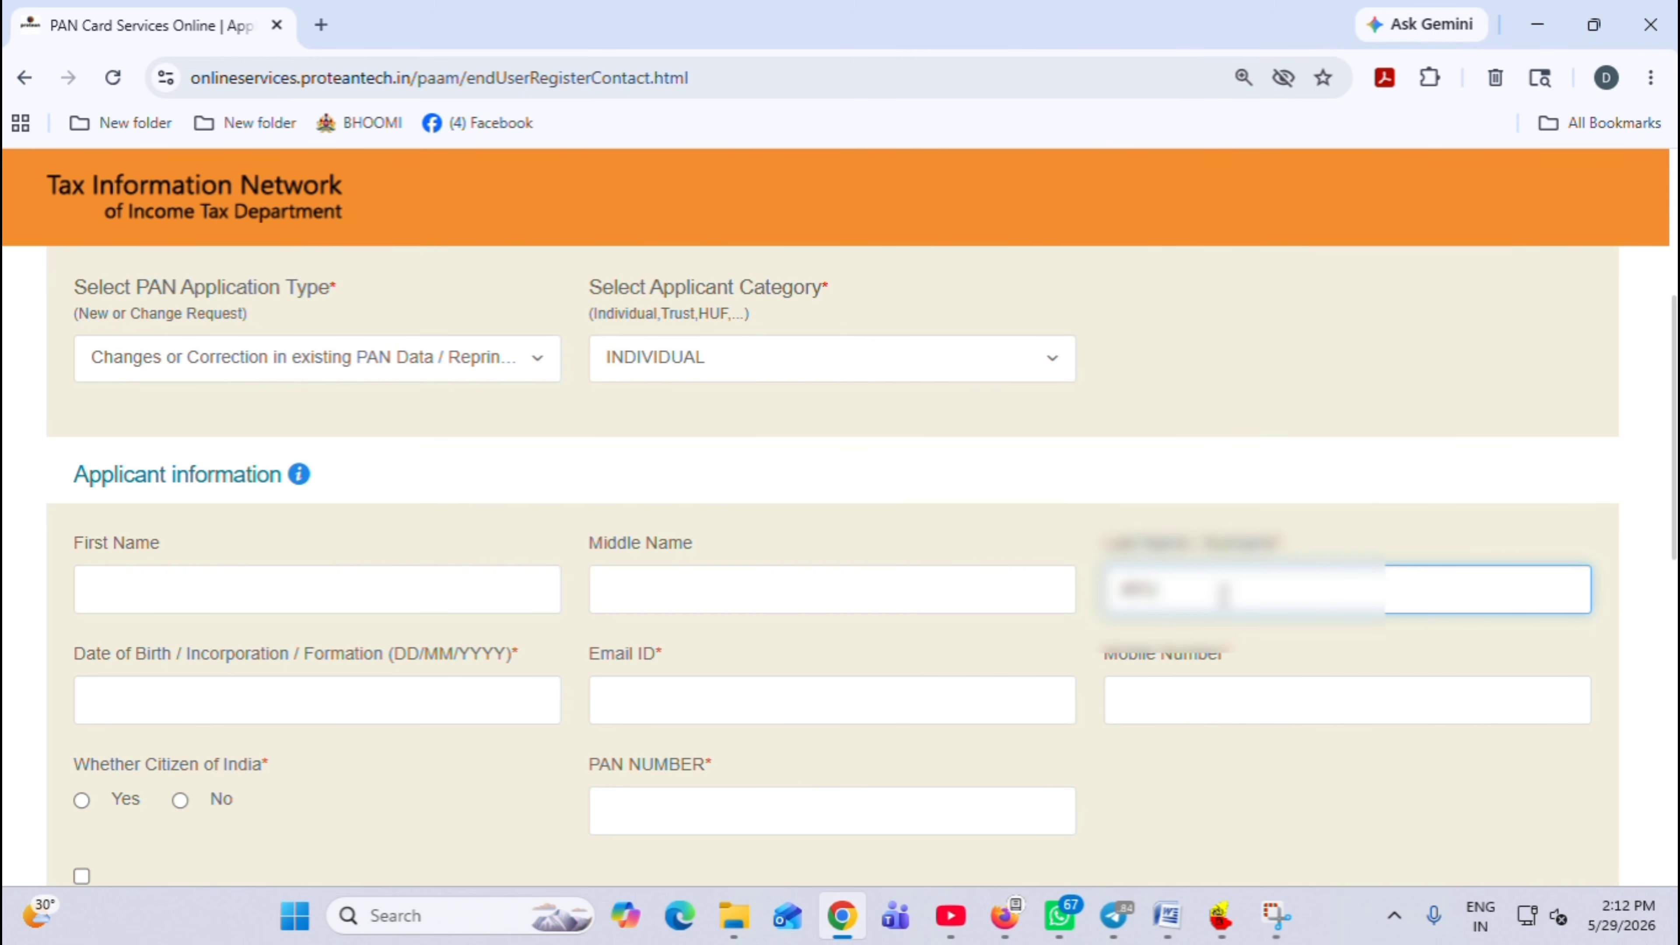
{"action": "type", "text": "NA"}
{"action": "left_click", "coordinate": [1208, 655]}
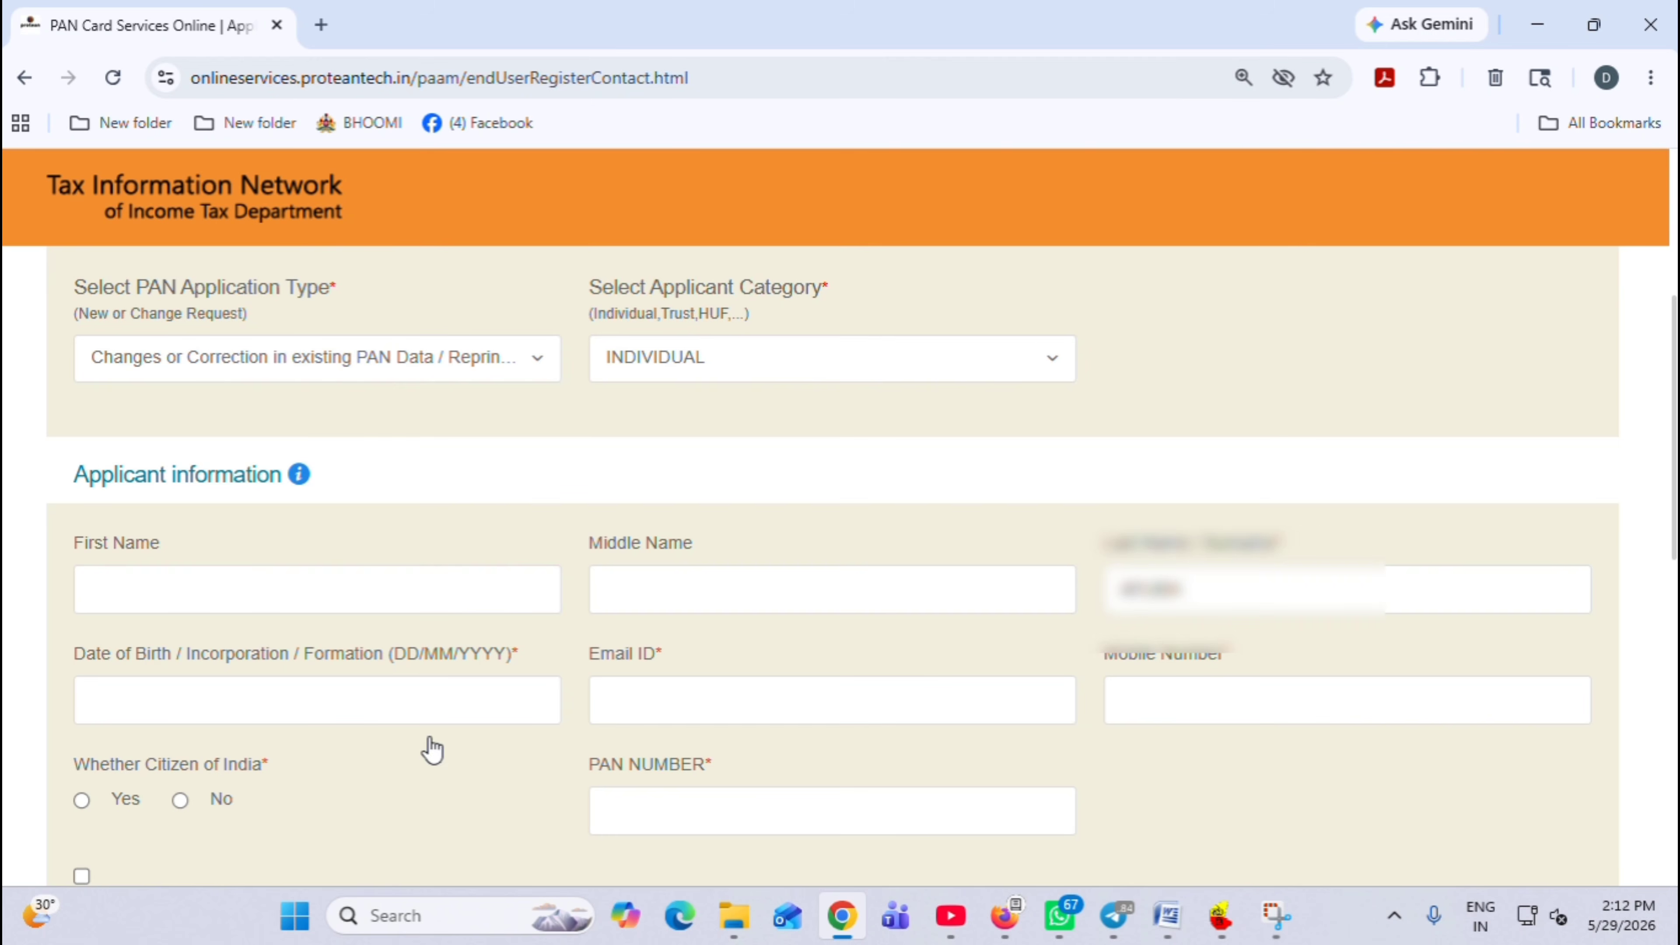
Set the date-of-birth calendar to birth year 2009 and pick the birth month
{"action": "left_click", "coordinate": [326, 707]}
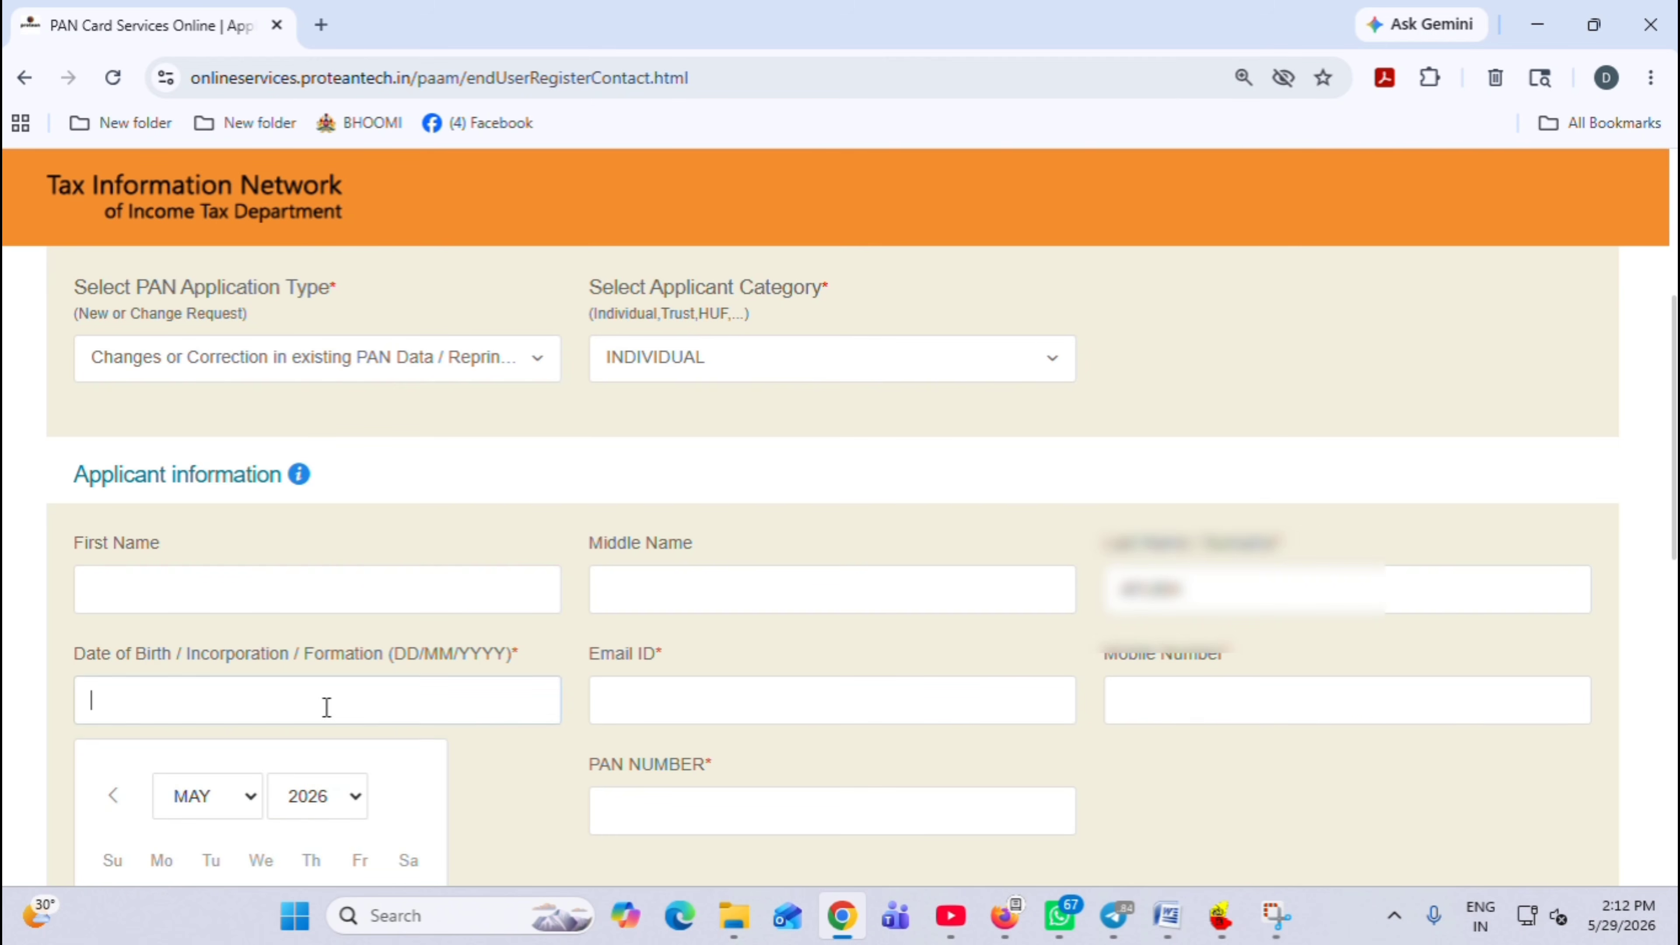
{"action": "left_click", "coordinate": [219, 799]}
{"action": "left_click", "coordinate": [300, 801]}
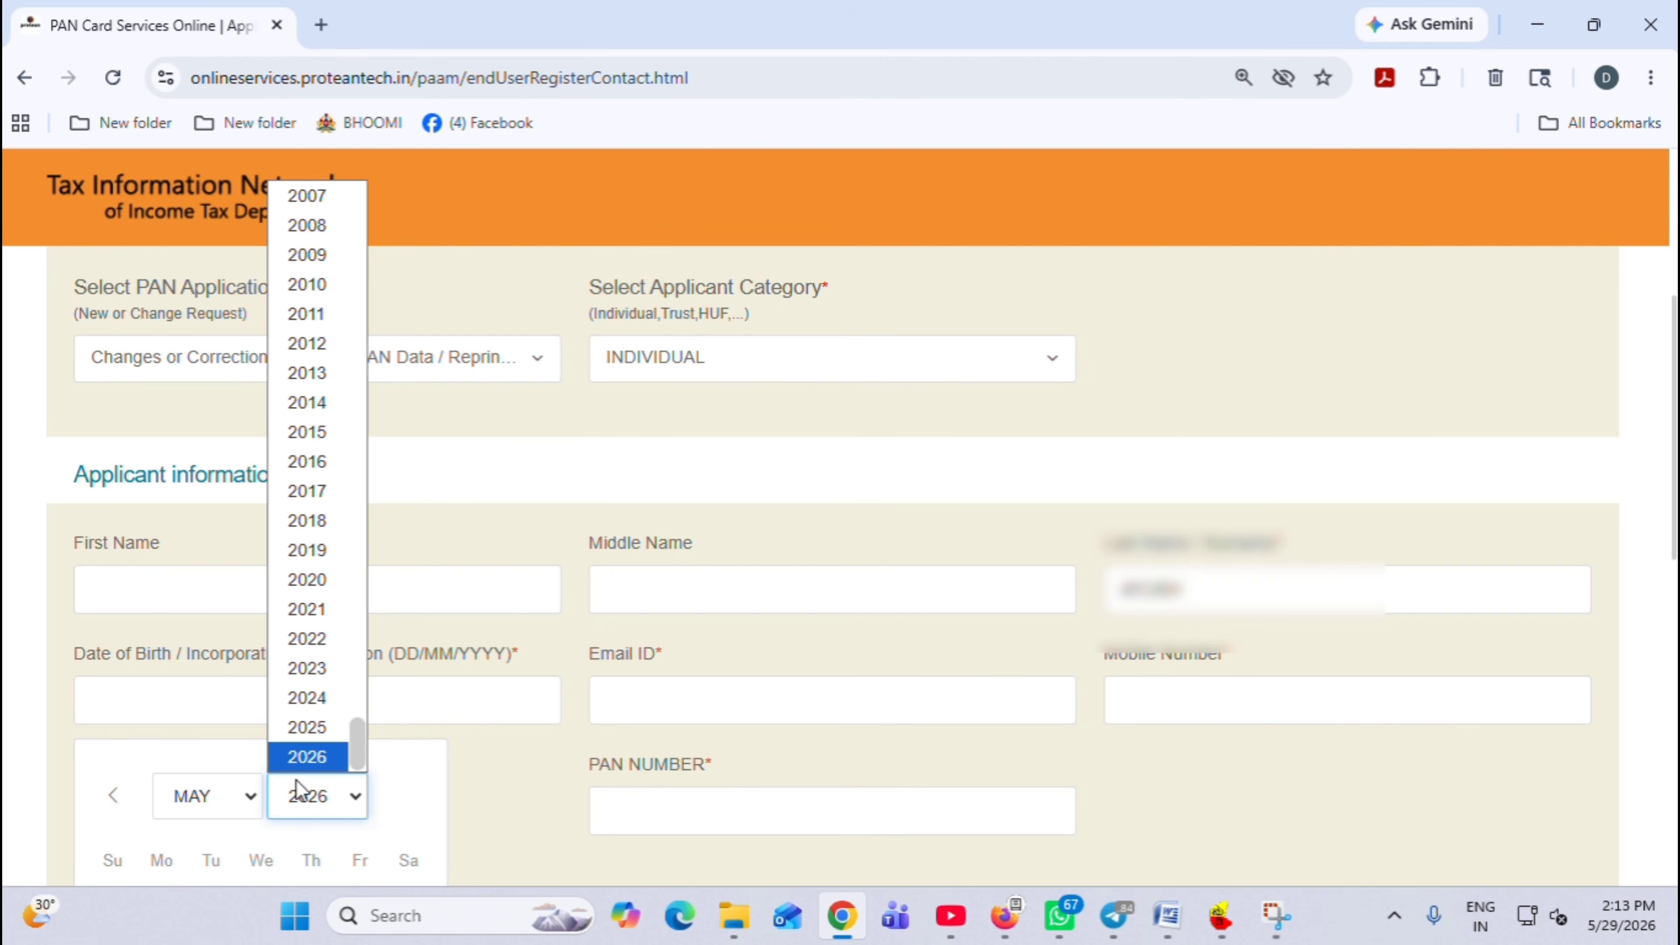
{"action": "left_click", "coordinate": [316, 256]}
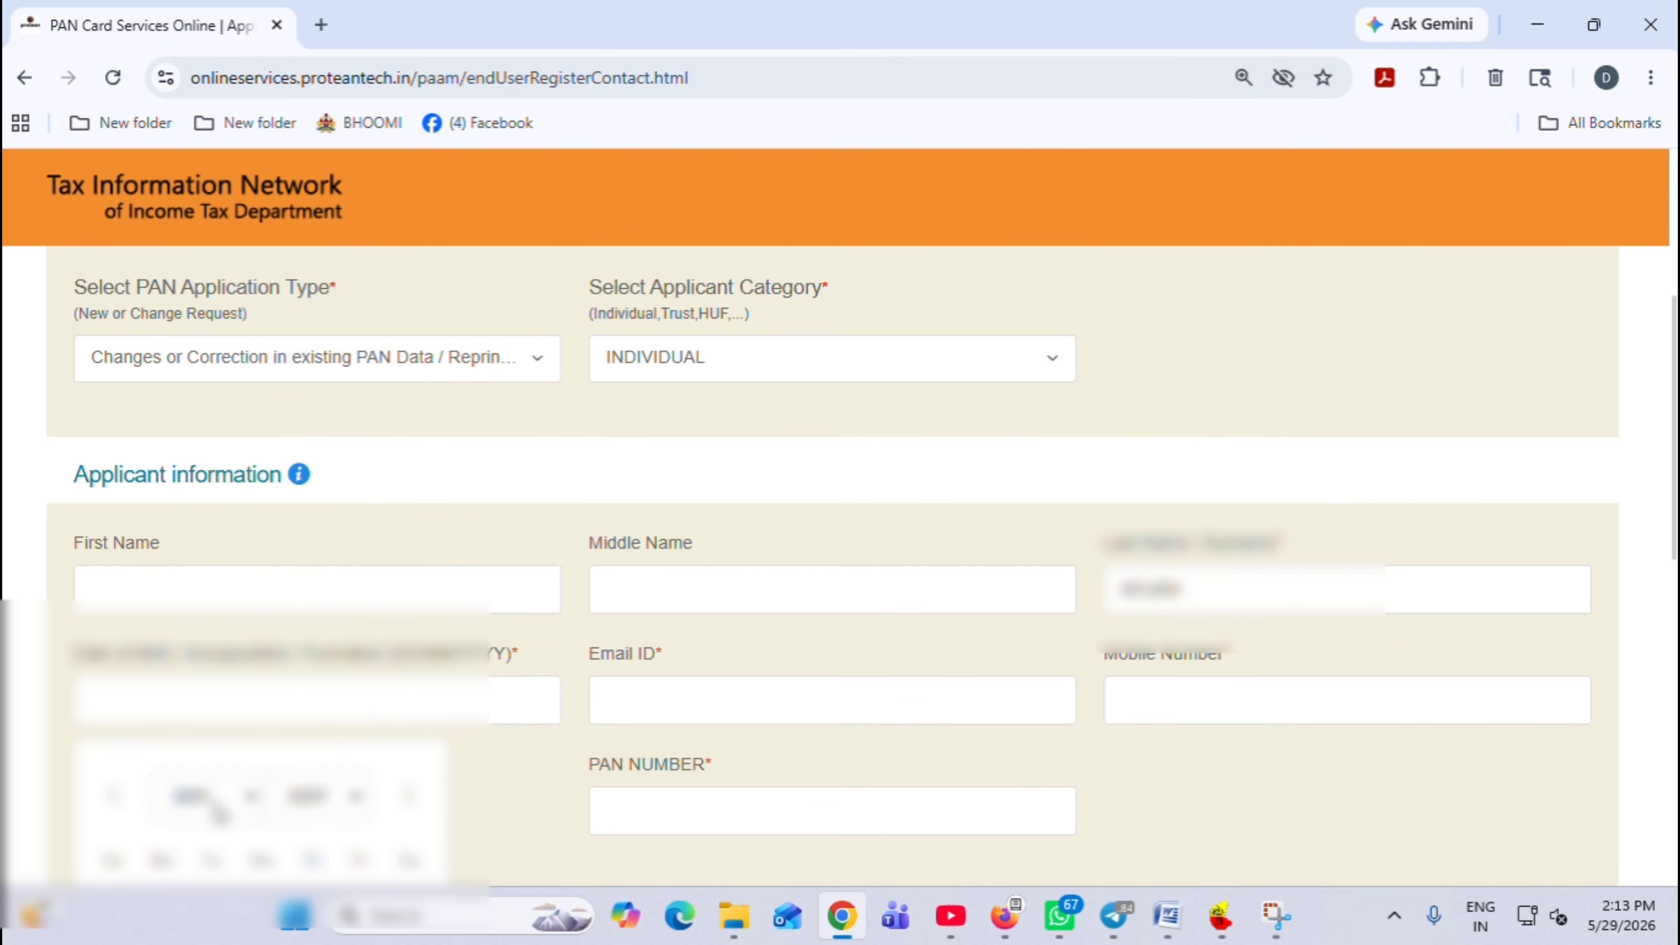
{"action": "left_click", "coordinate": [217, 809]}
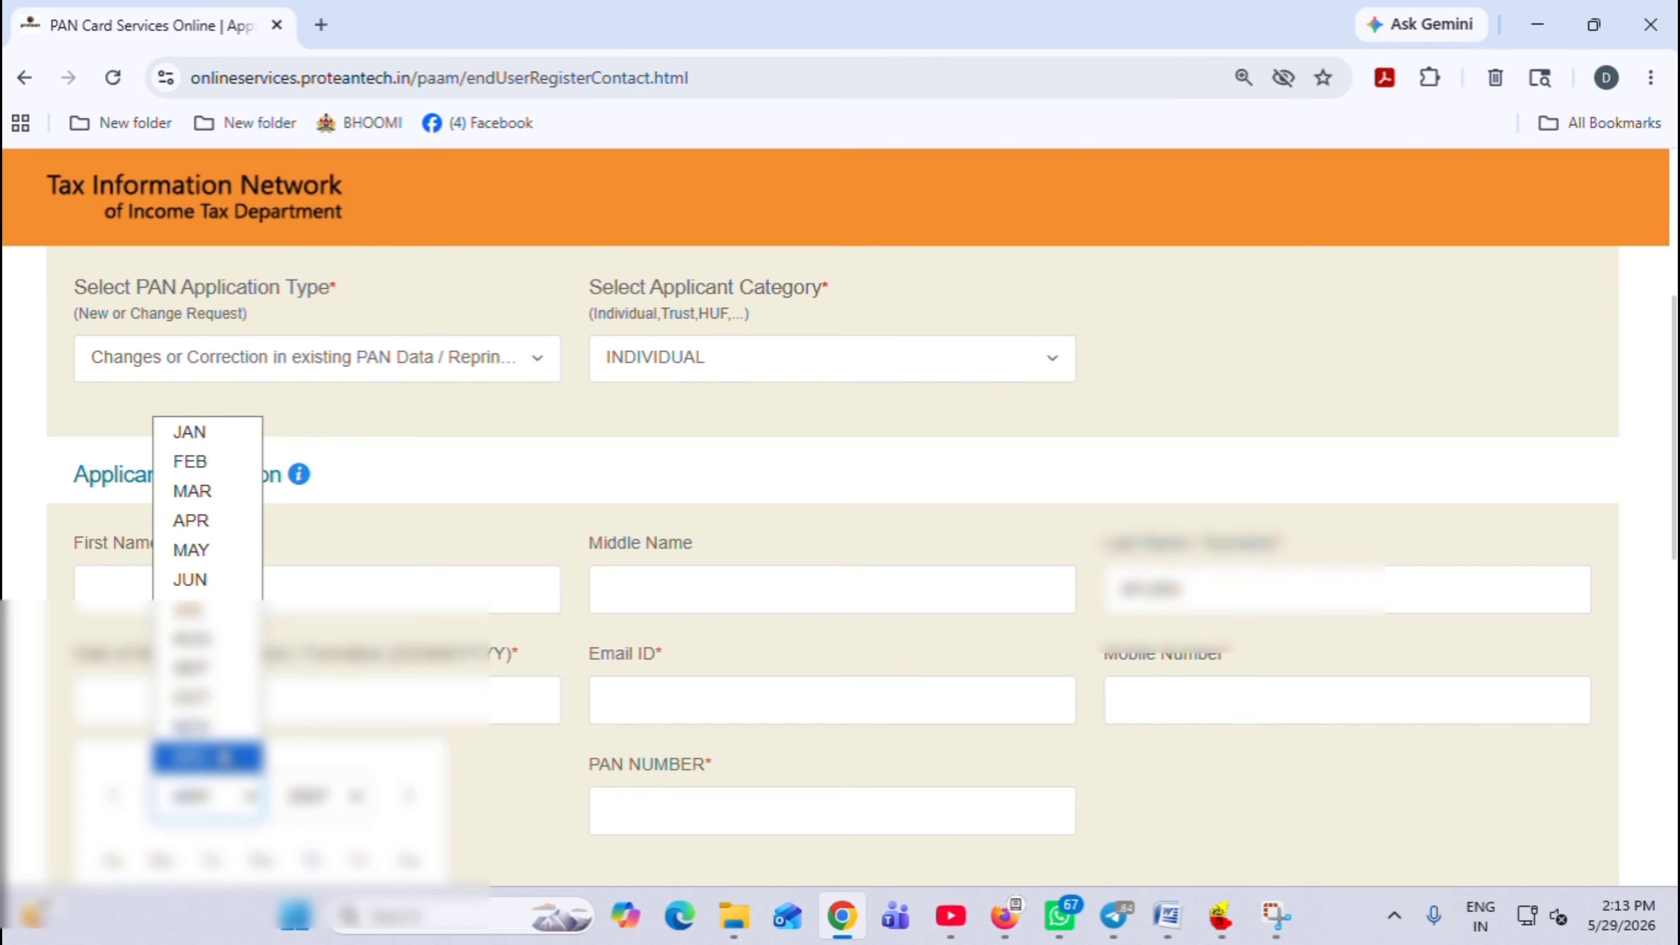
{"action": "left_click", "coordinate": [224, 728]}
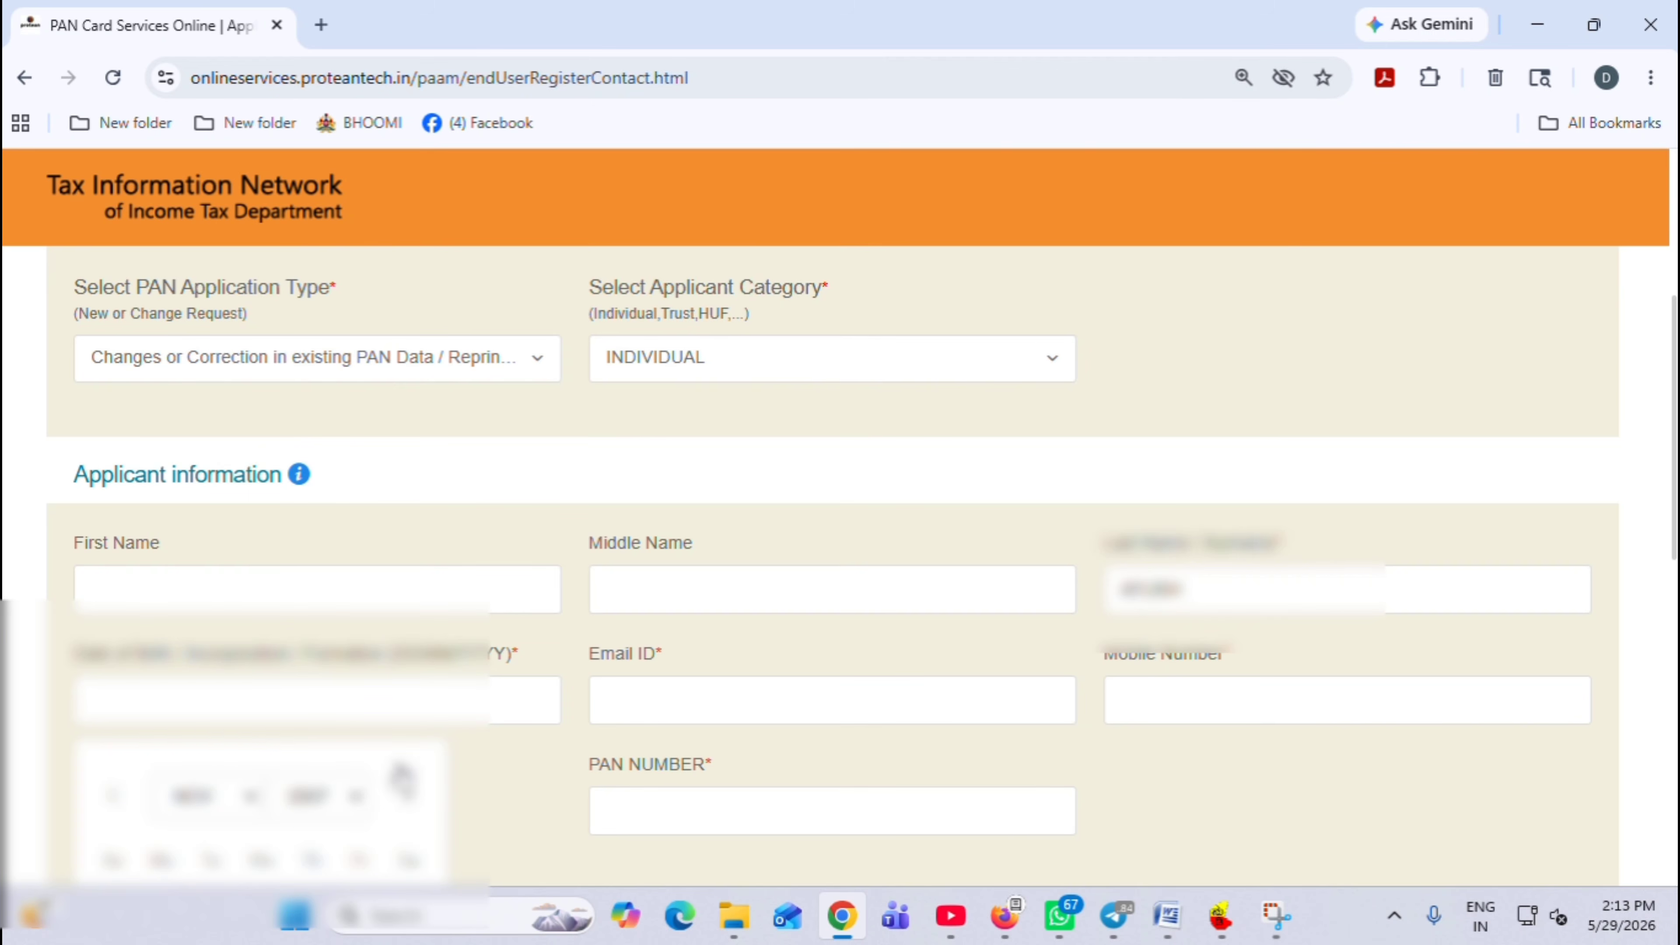
Enter the mobile number, confirm Indian citizenship, and enter the existing PAN number
{"action": "scroll", "coordinate": [1674, 556], "scroll_direction": "down", "scroll_amount": 2}
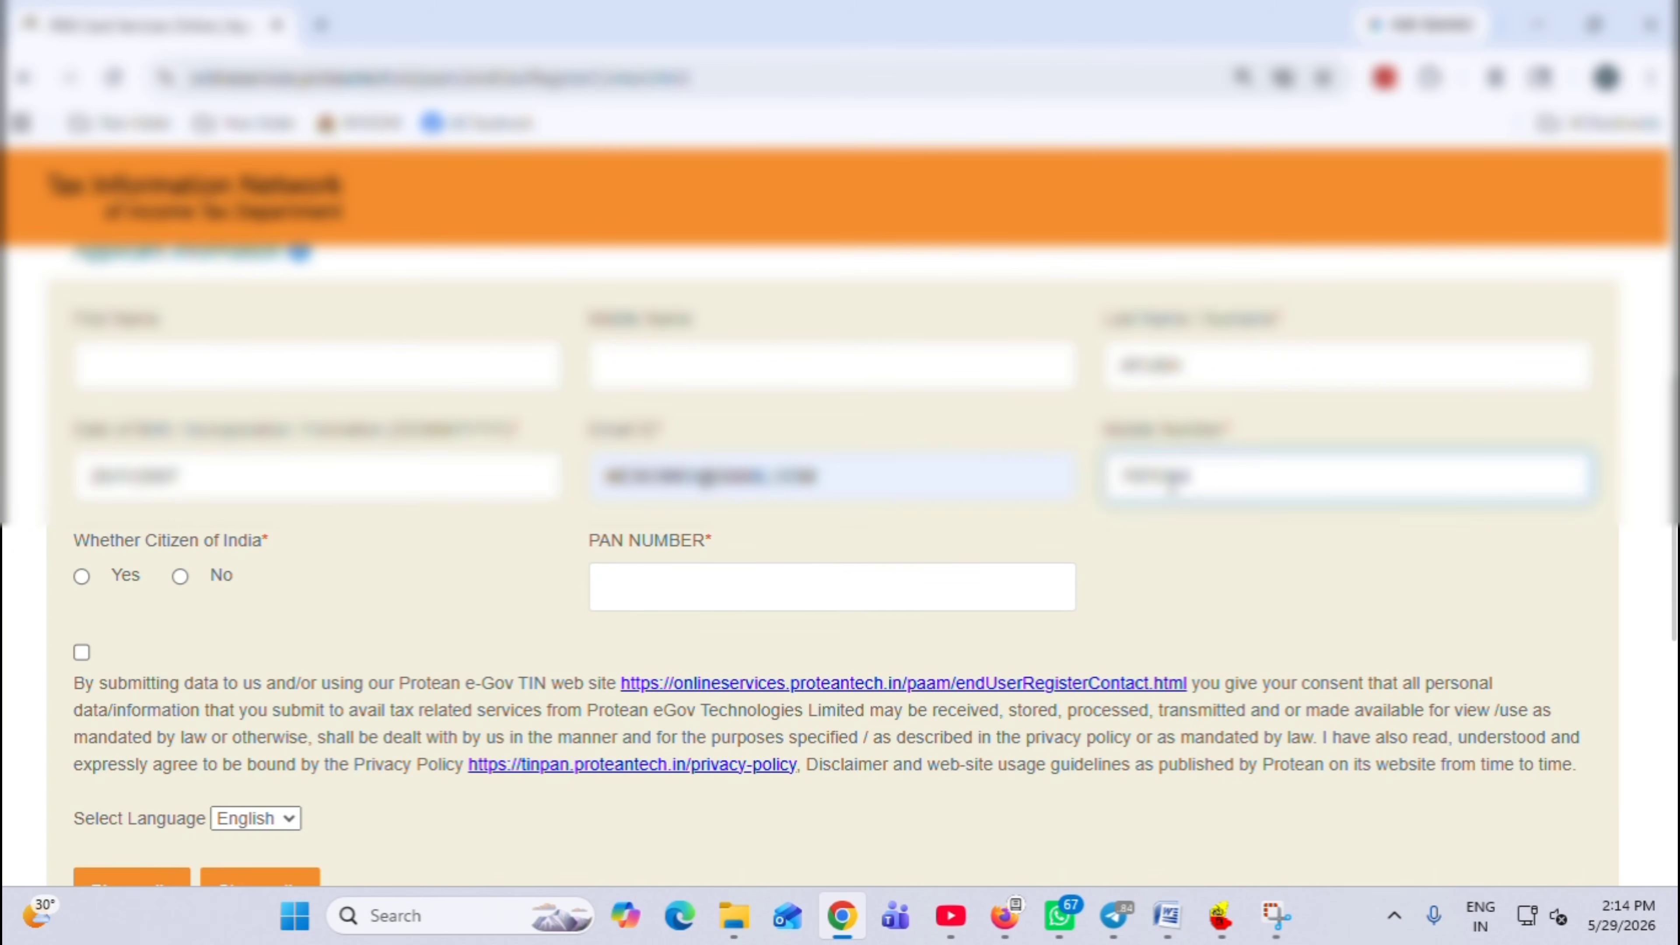
{"action": "type", "text": "???"}
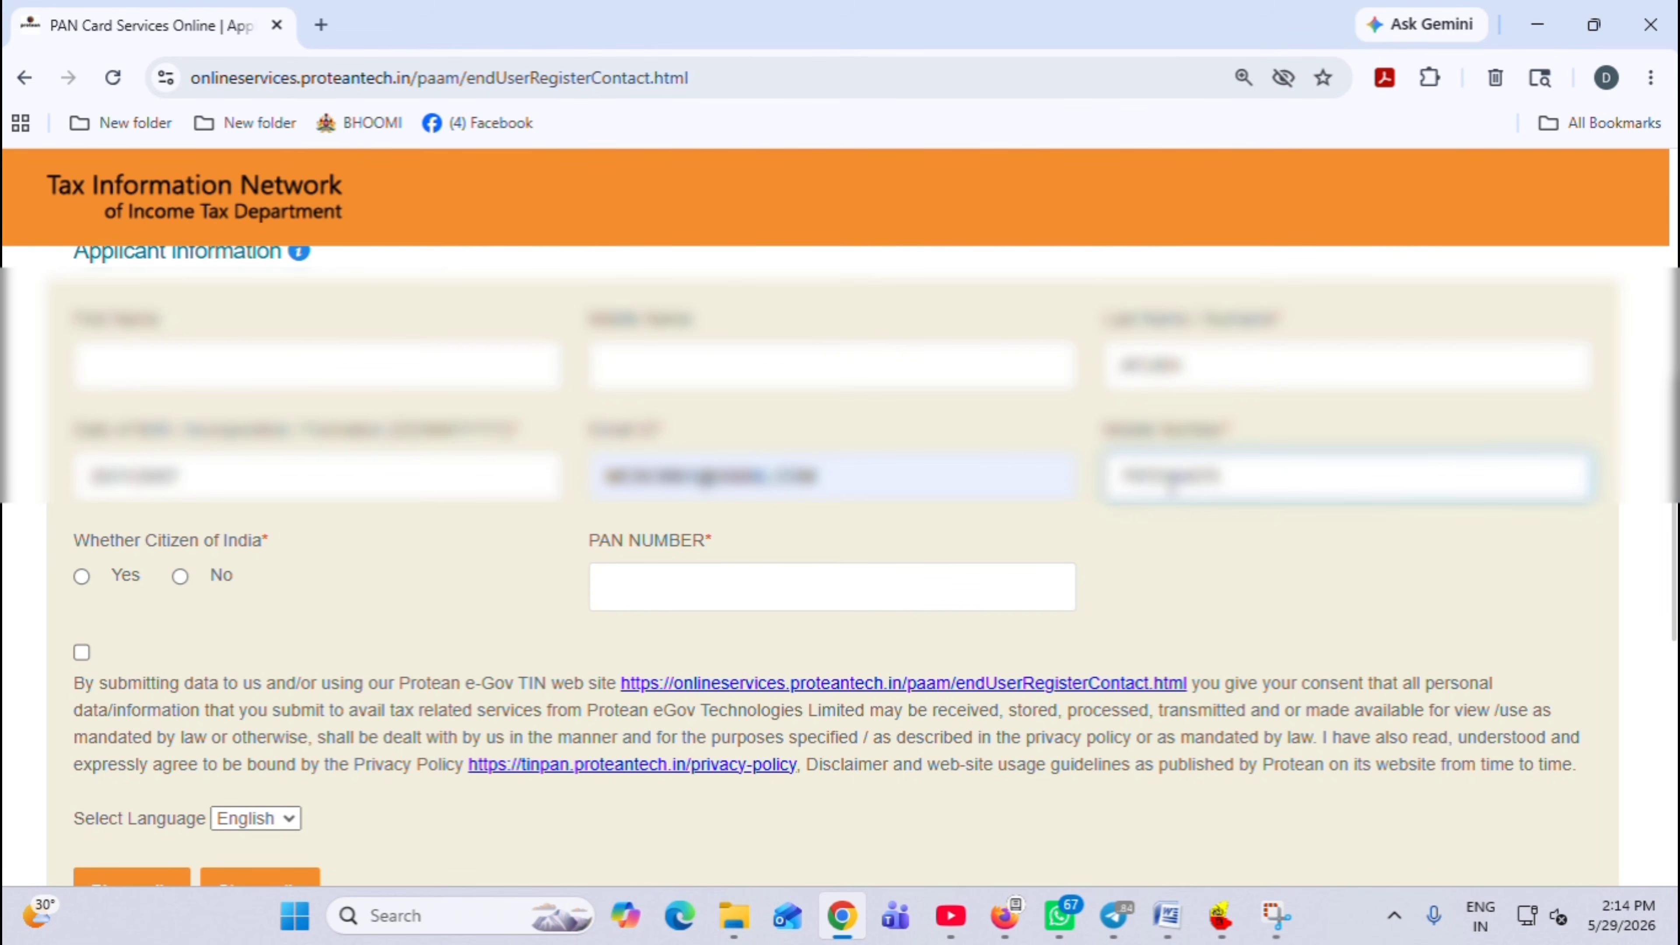
{"action": "left_click", "coordinate": [1177, 548]}
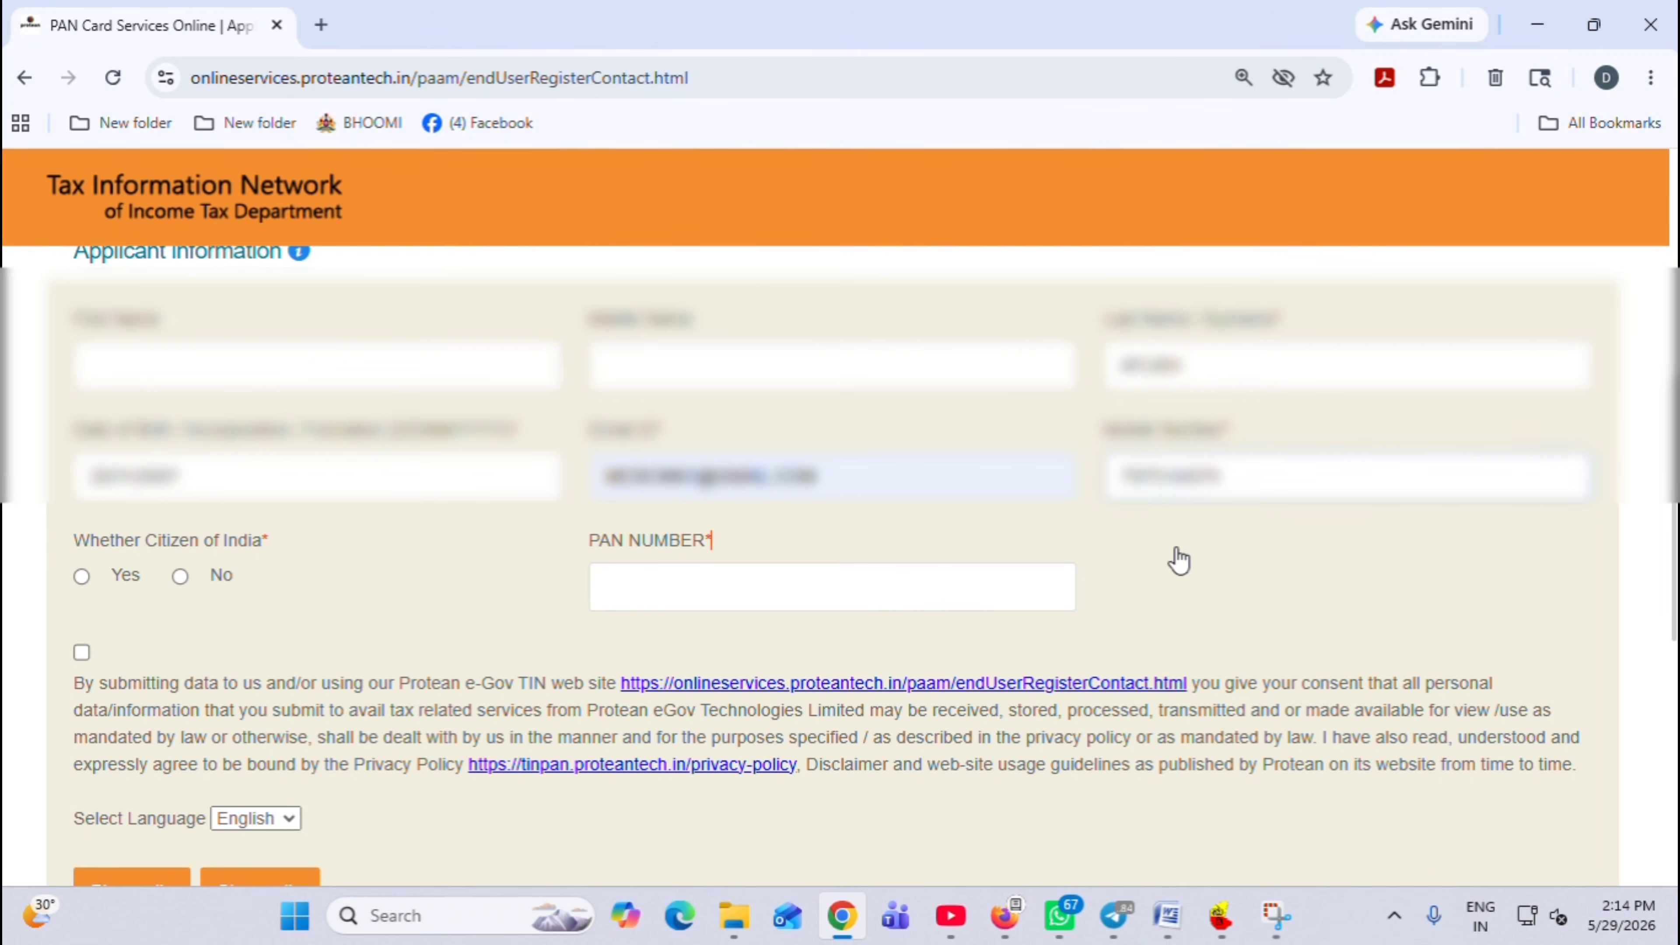
{"action": "left_click", "coordinate": [81, 575]}
{"action": "left_click", "coordinate": [656, 598]}
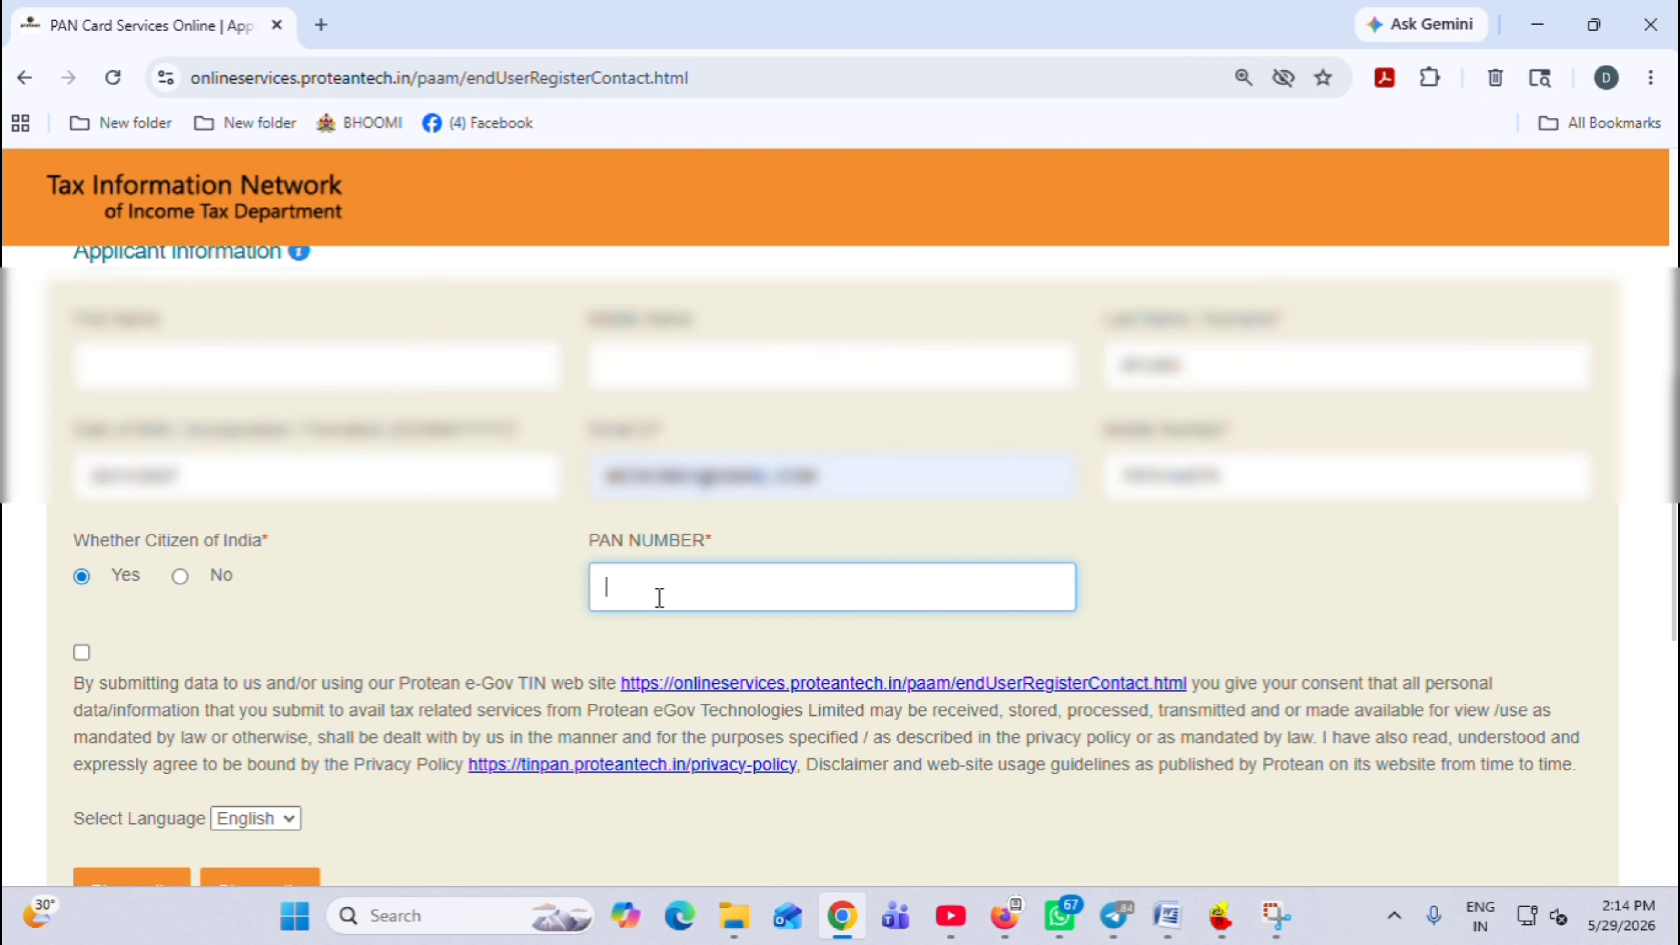
{"action": "type", "text": "GLYP"}
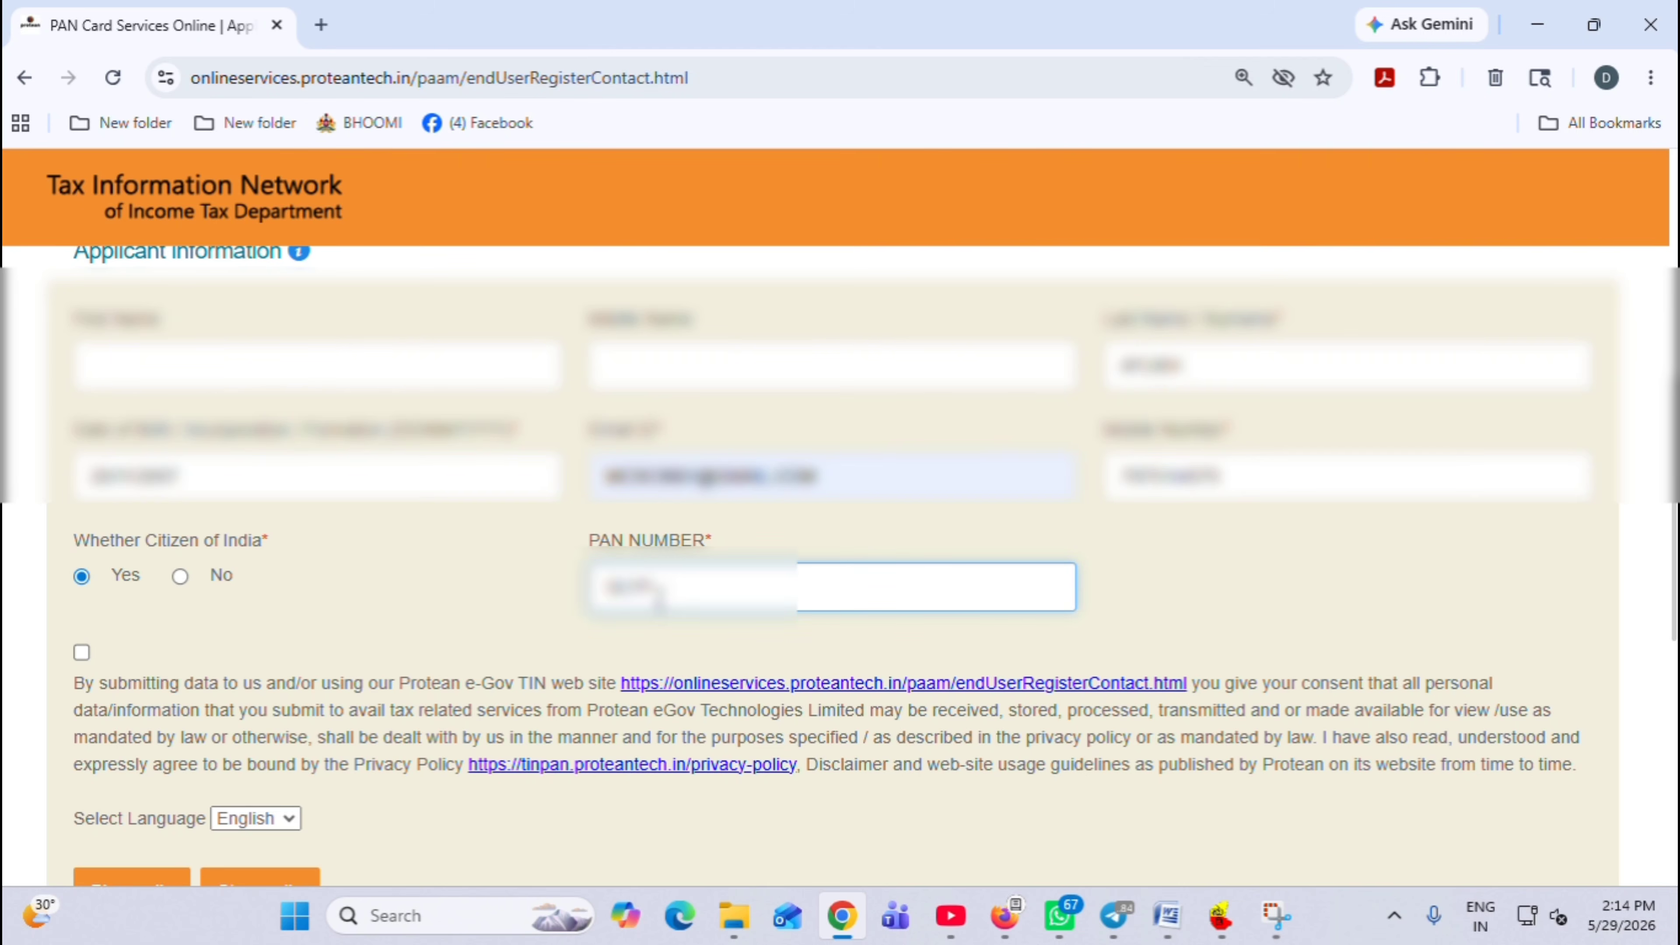
{"action": "type", "text": "•••••"}
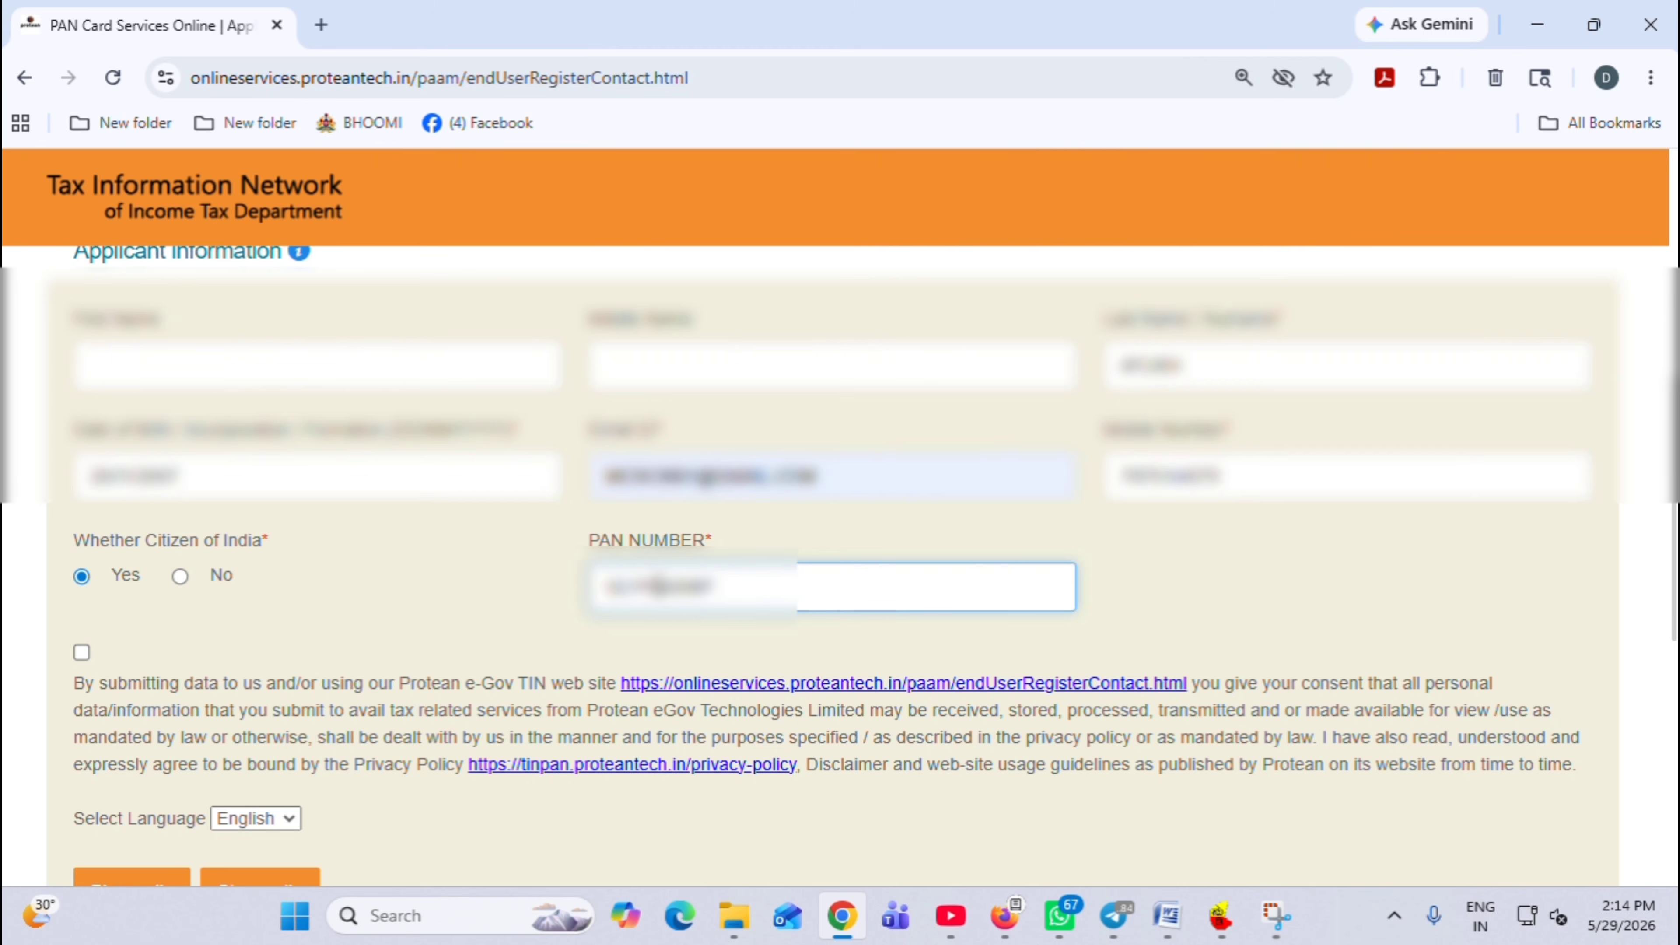
{"action": "type", "text": "•"}
Agree to the data consent terms, tick the reCAPTCHA box, and submit the registration details
{"action": "left_click", "coordinate": [81, 652]}
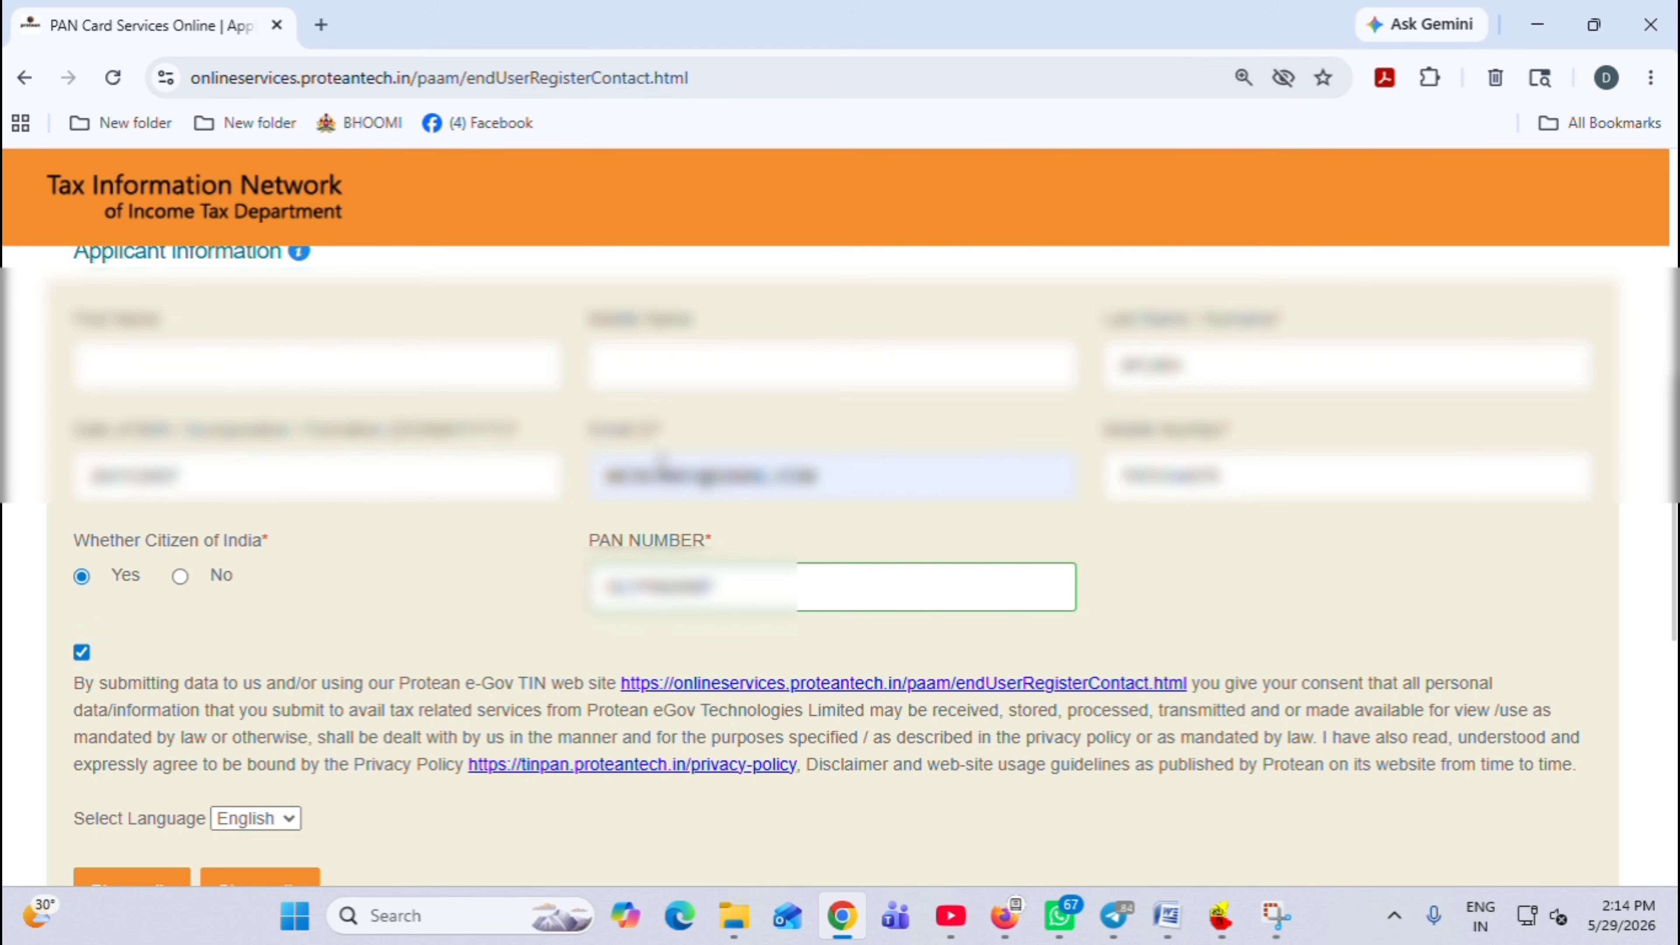
{"action": "scroll", "coordinate": [491, 612], "scroll_direction": "down", "scroll_amount": 3}
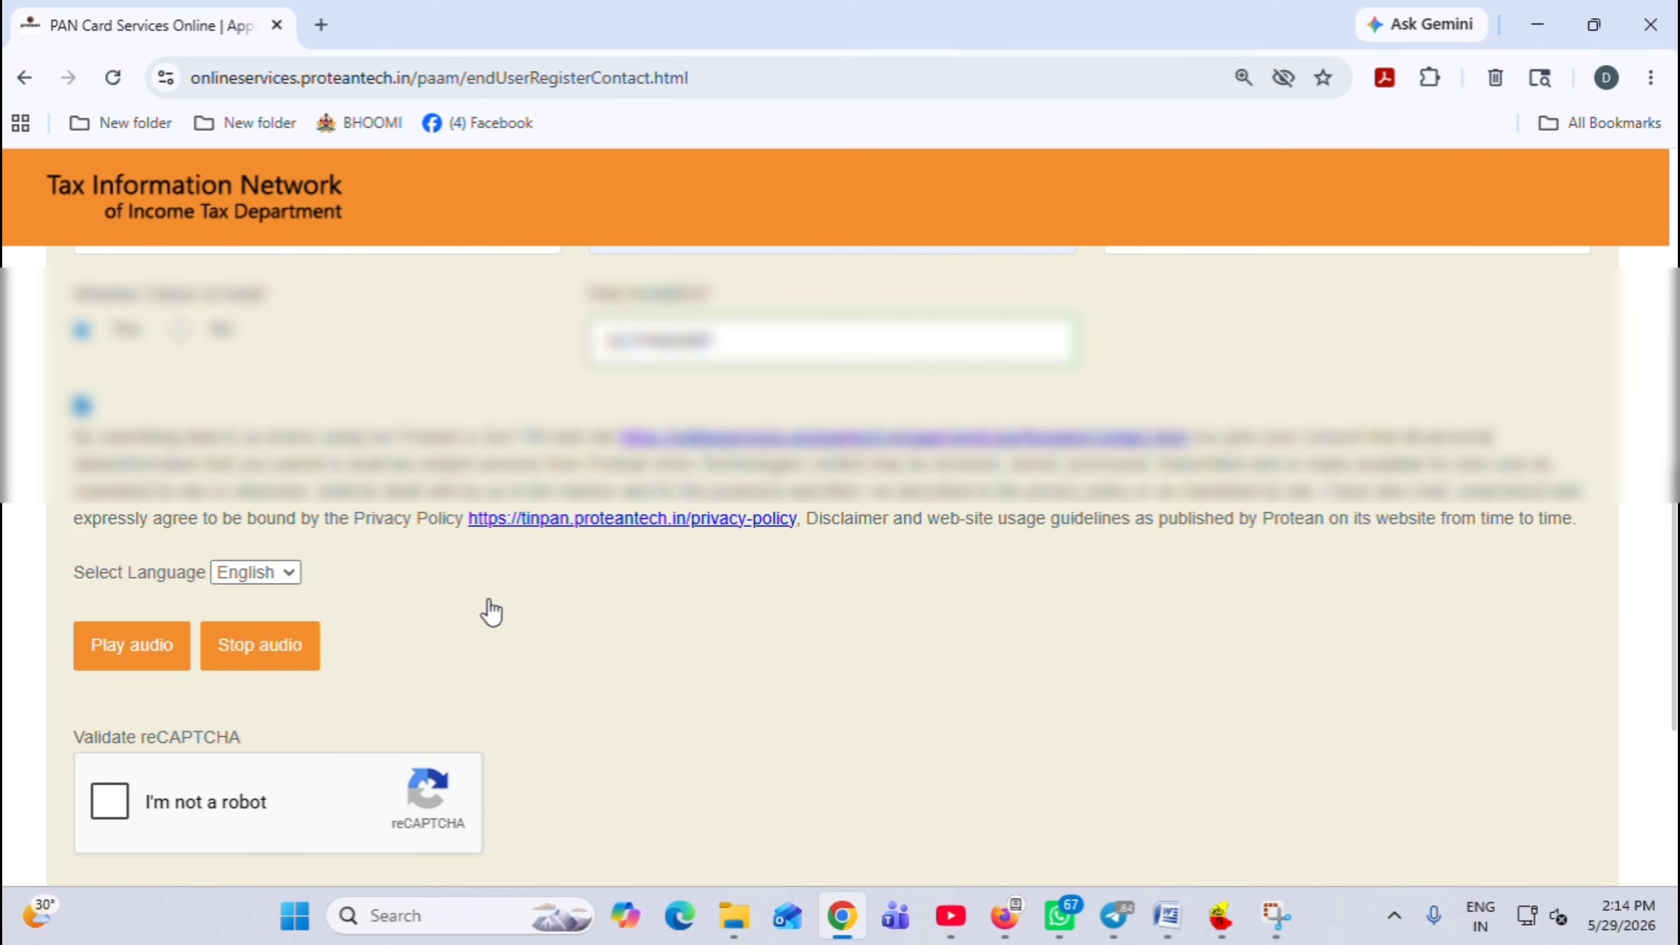
{"action": "left_click", "coordinate": [119, 811]}
{"action": "scroll", "coordinate": [404, 728], "scroll_direction": "down", "scroll_amount": 3}
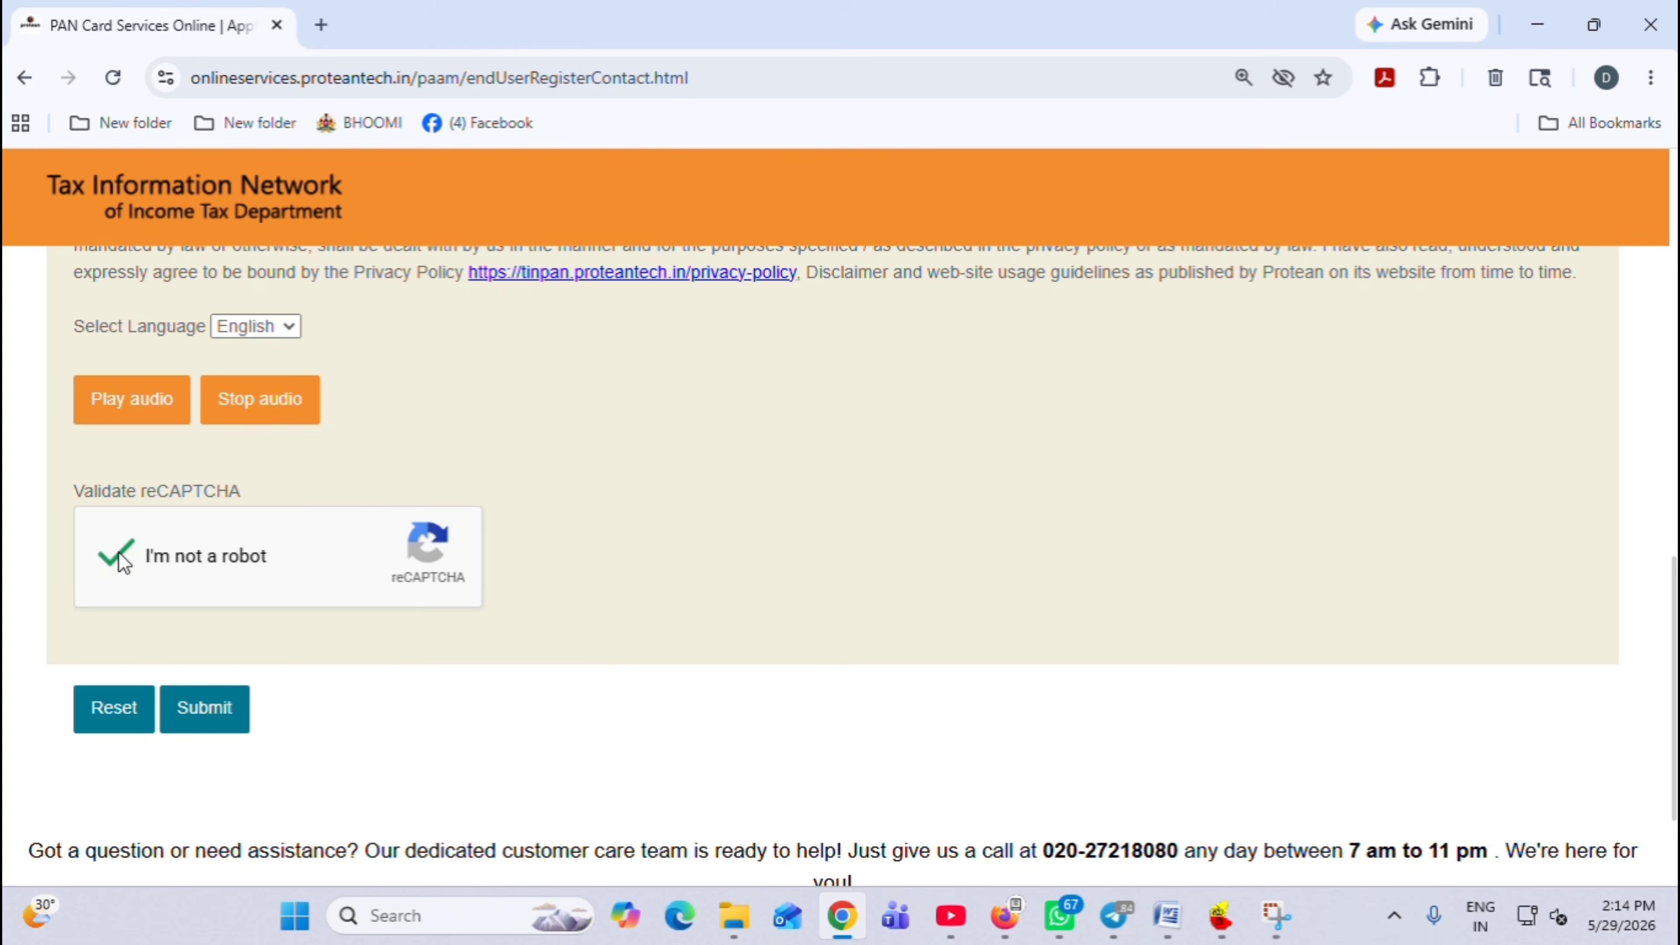
{"action": "left_click", "coordinate": [213, 707]}
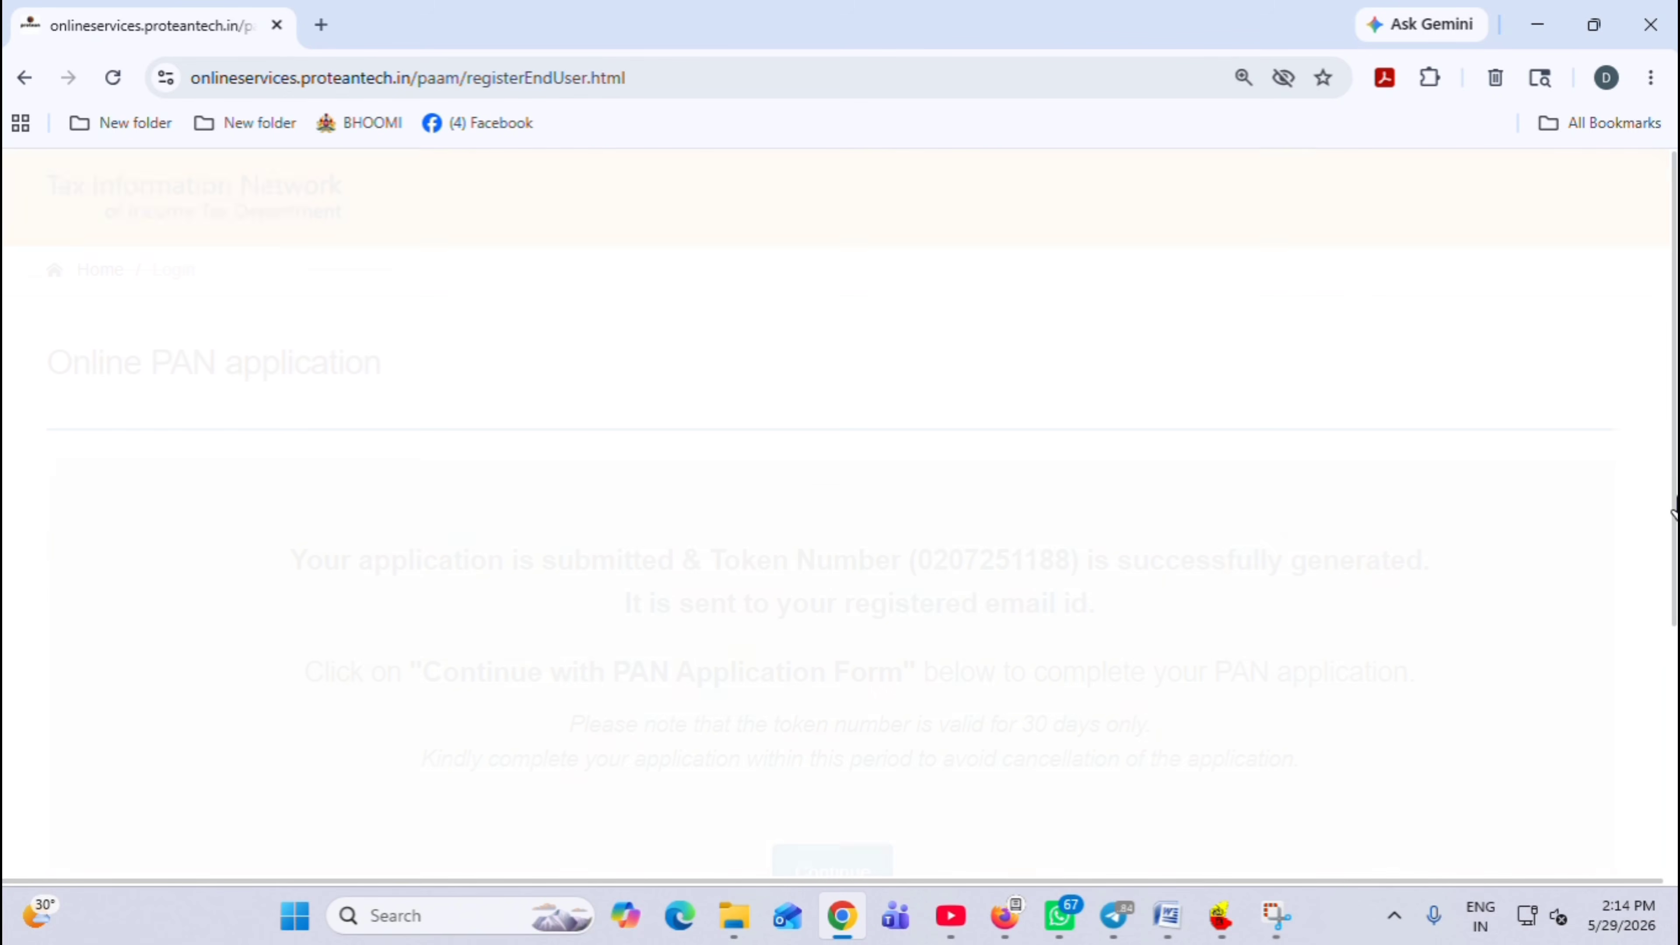
Continue from the token success page into the application form's Personal Details step
{"action": "scroll", "coordinate": [1674, 523], "scroll_direction": "down", "scroll_amount": 3}
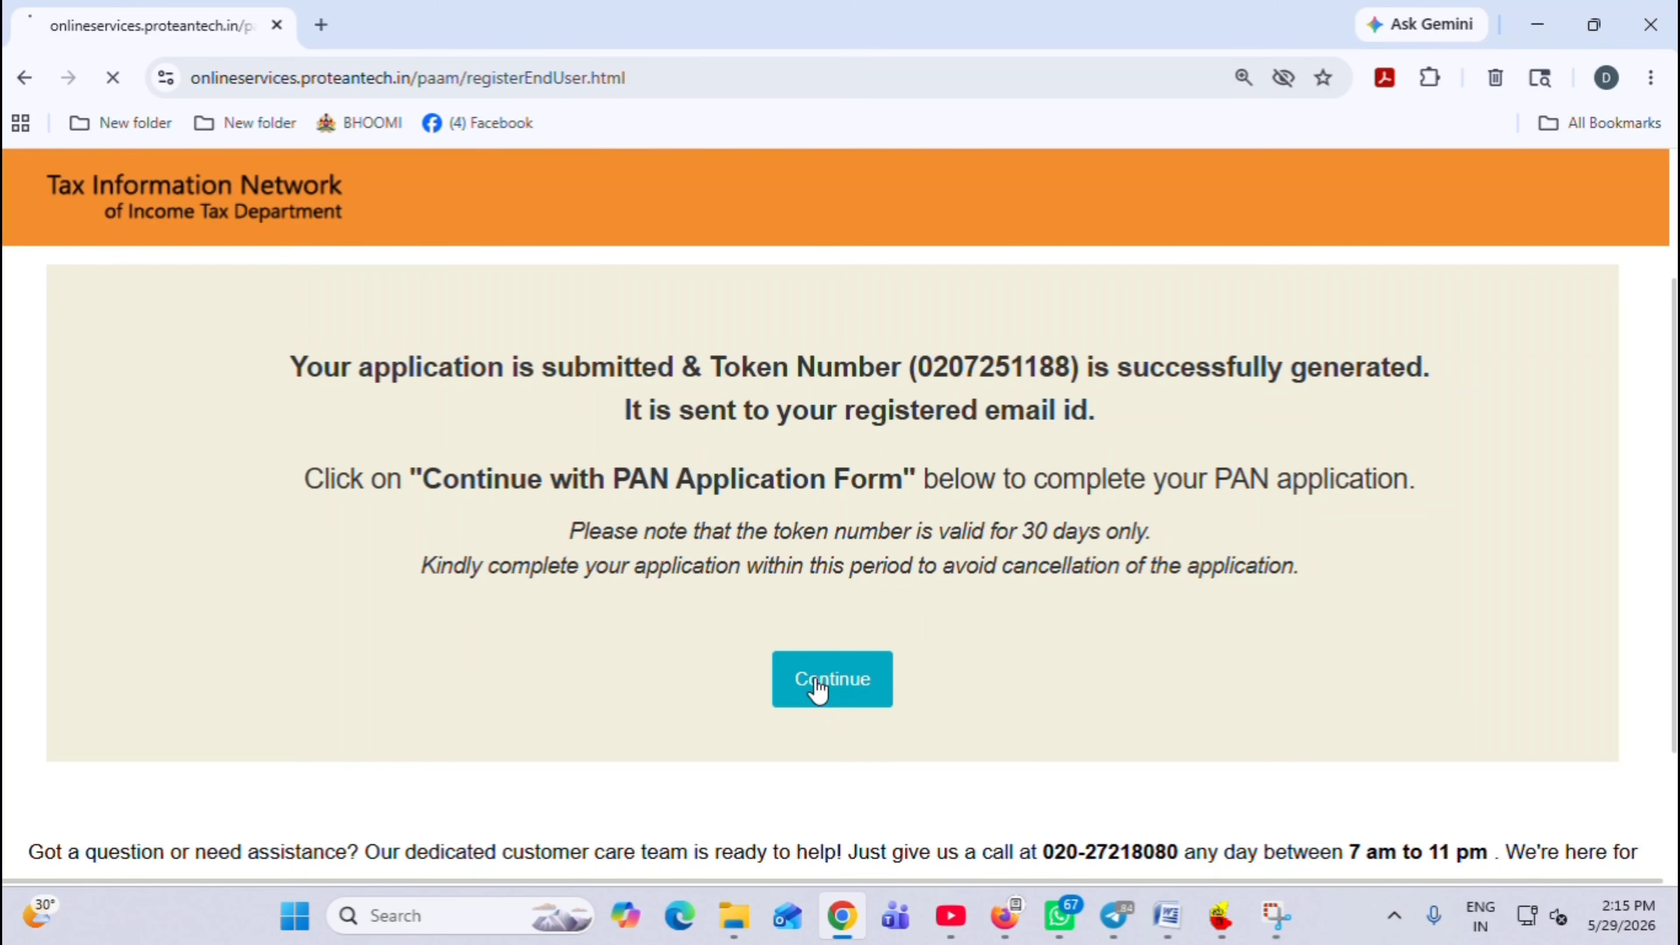
{"action": "left_click", "coordinate": [822, 672]}
{"action": "left_click_drag", "start_coordinate": [1673, 231], "coordinate": [1674, 283]}
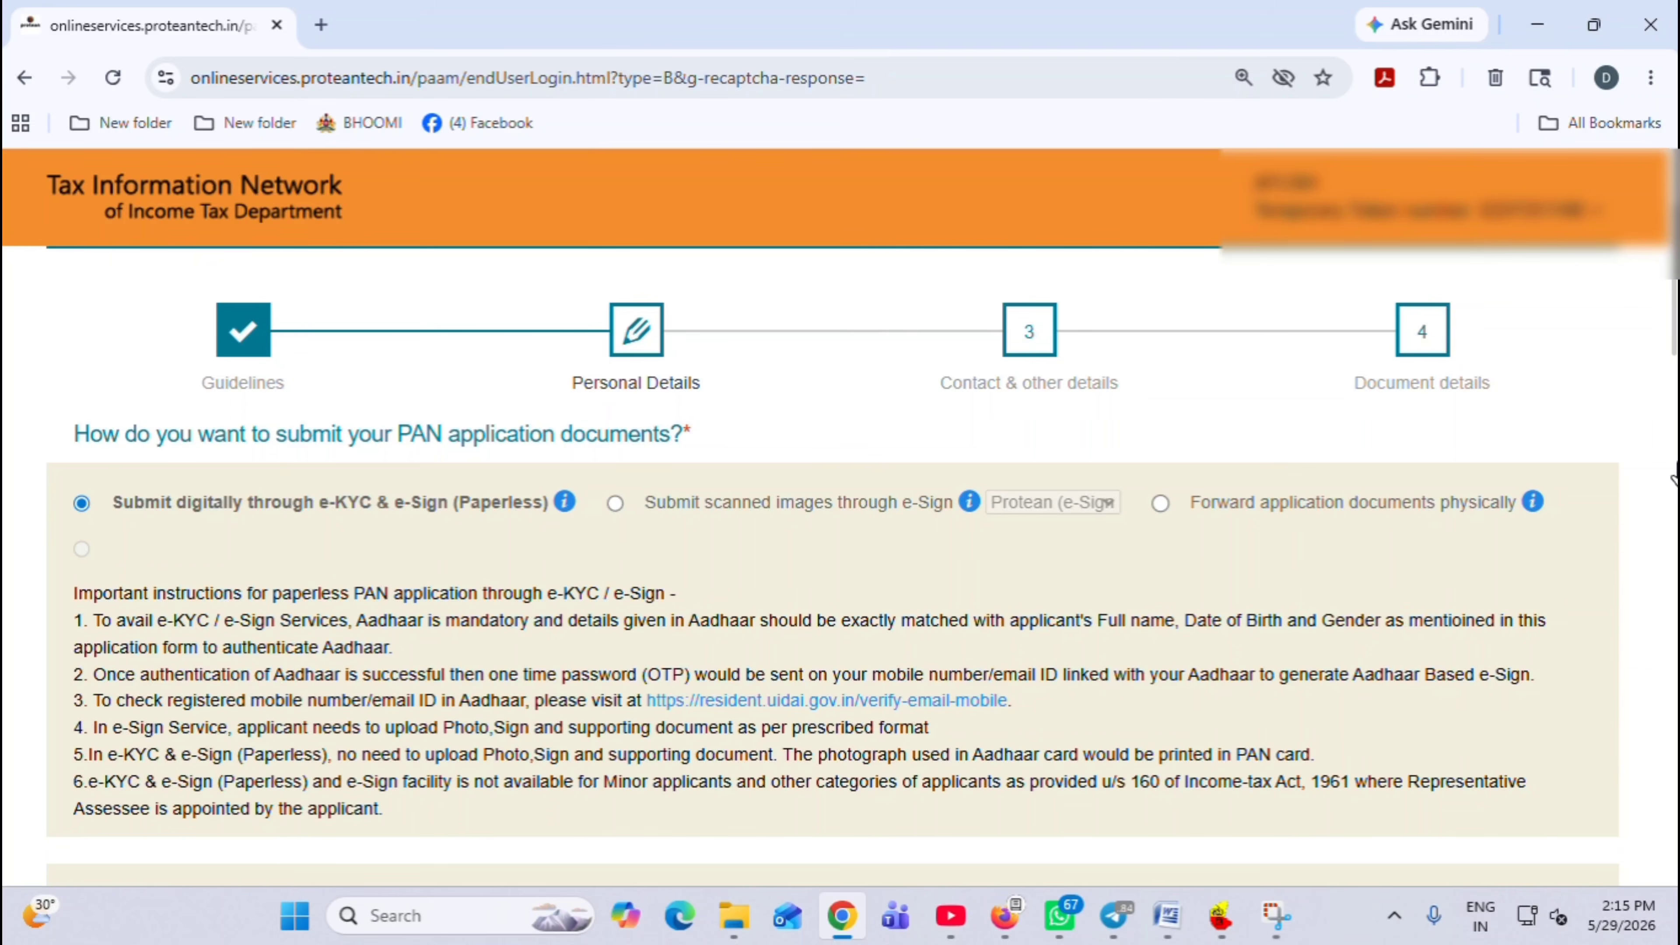
Set consent to print the Aadhaar photograph on the PAN card to Yes
{"action": "scroll", "coordinate": [786, 400], "scroll_direction": "down", "scroll_amount": 2}
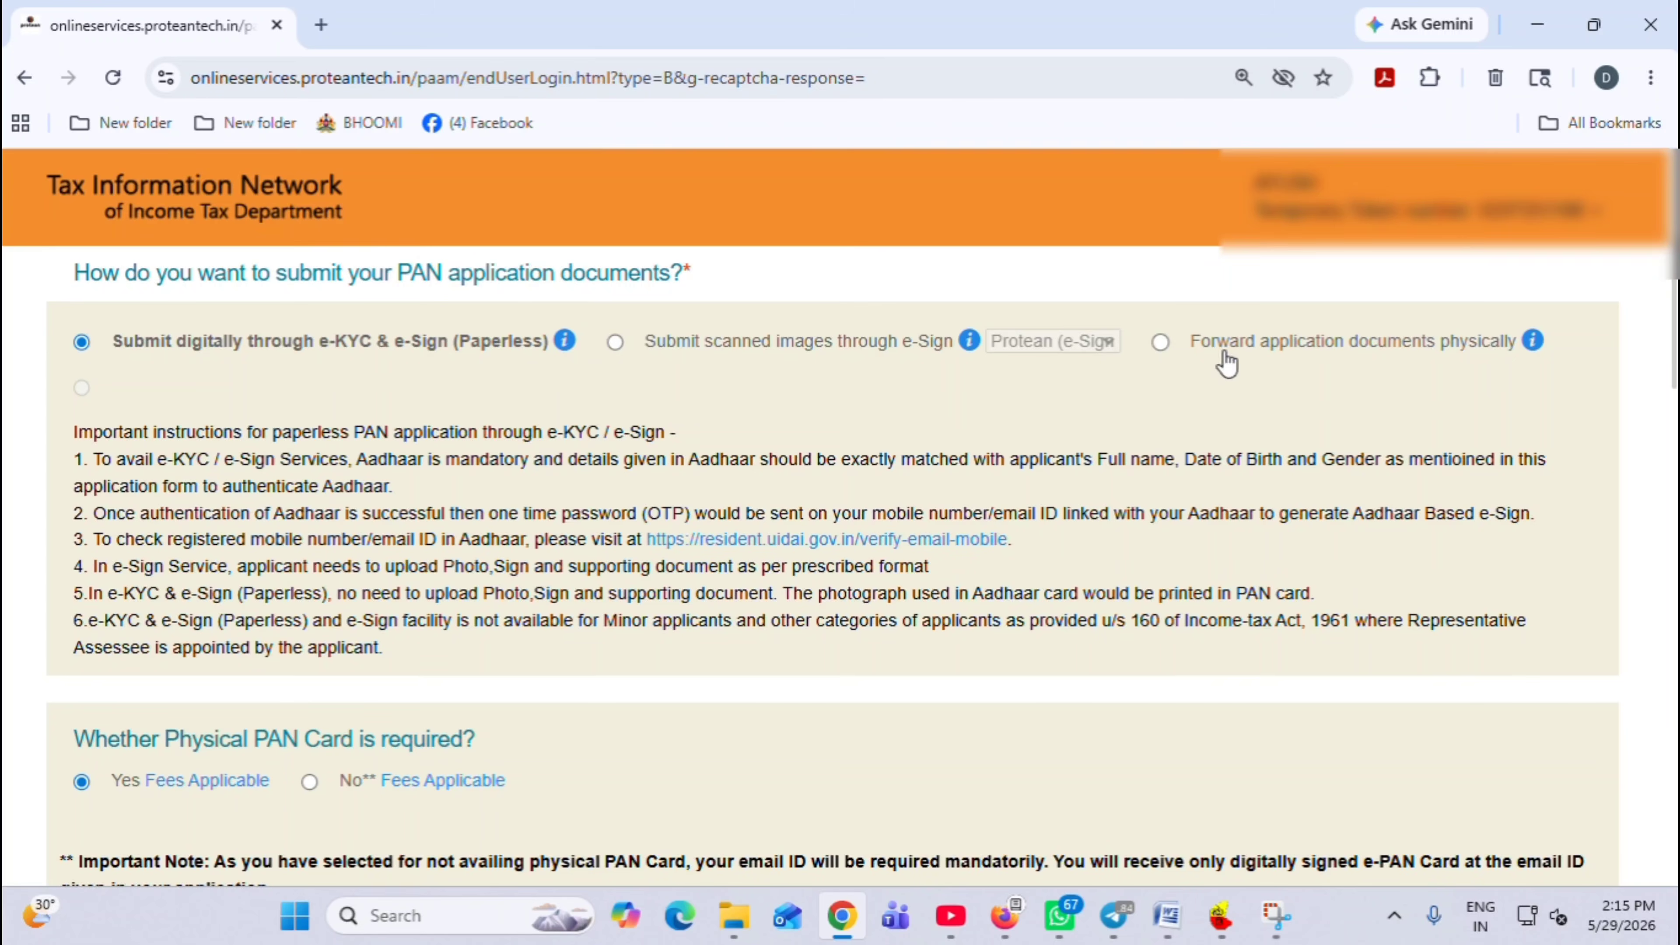
{"action": "scroll", "coordinate": [291, 629], "scroll_direction": "down", "scroll_amount": 3}
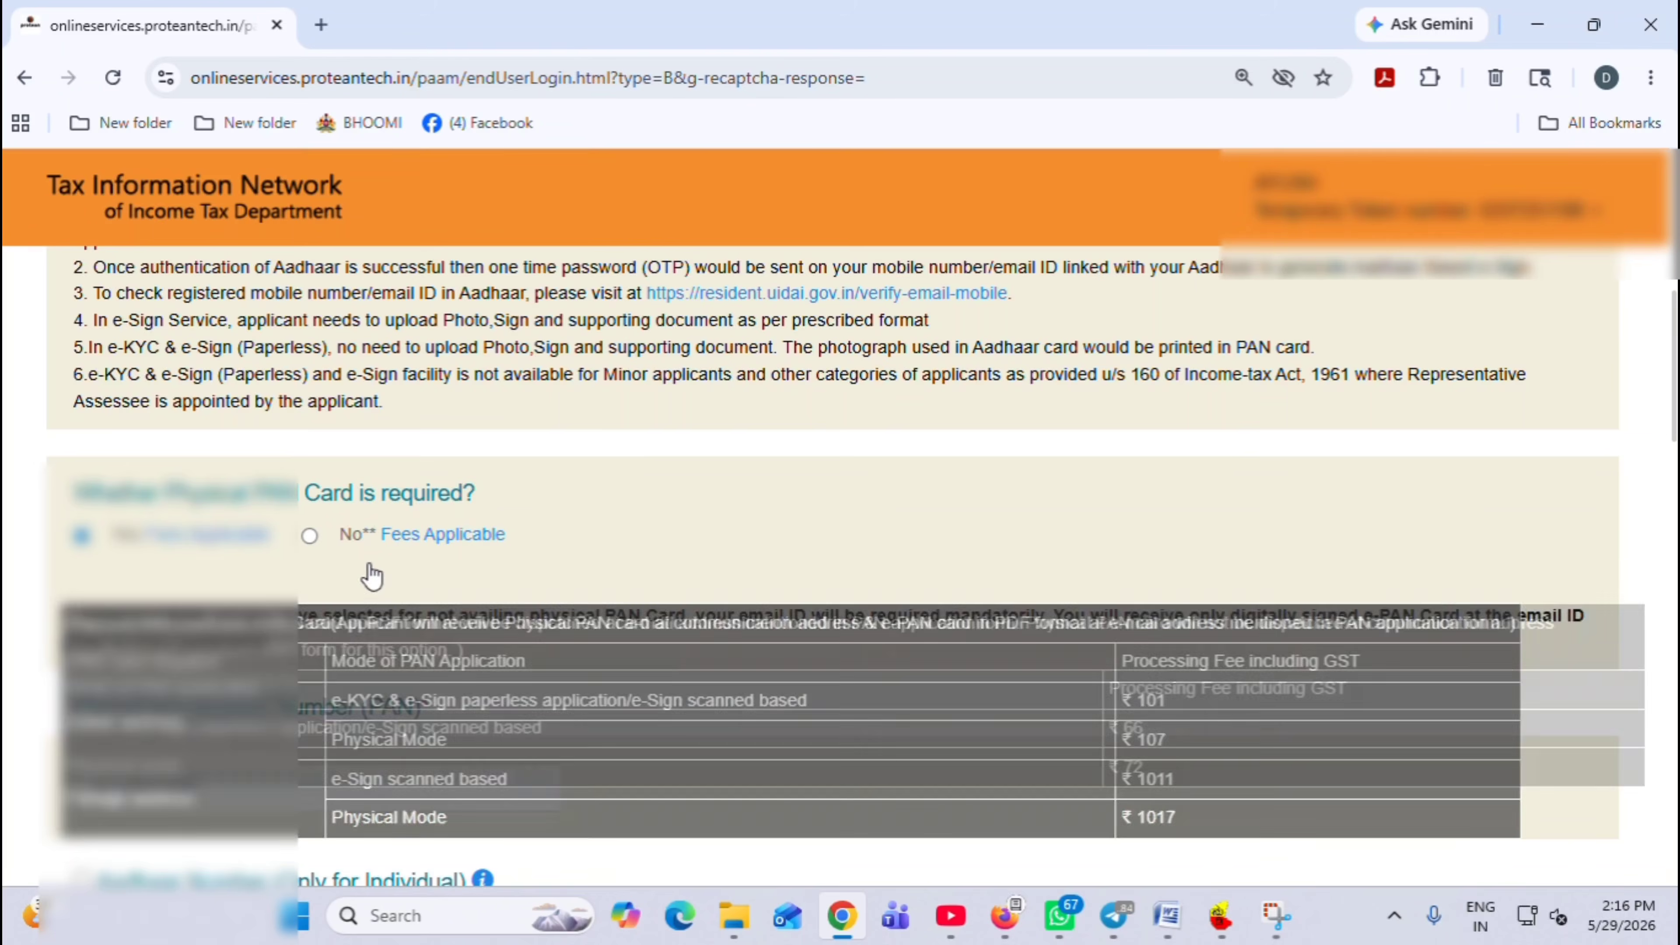
{"action": "scroll", "coordinate": [648, 465], "scroll_direction": "down", "scroll_amount": 2}
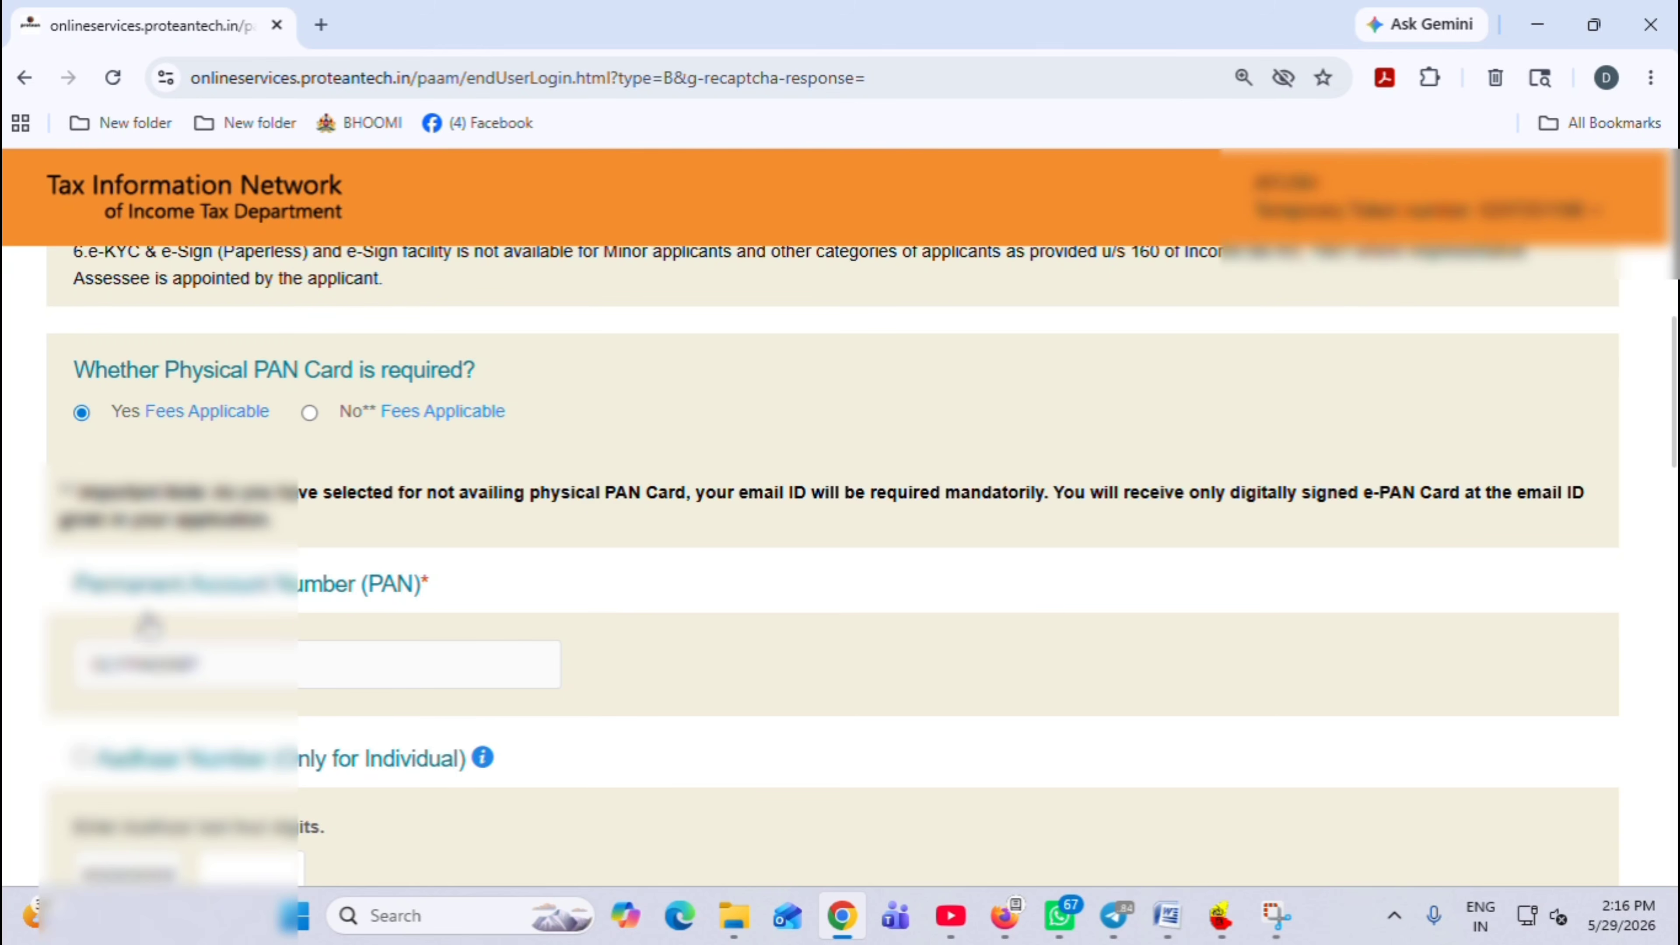
{"action": "scroll", "coordinate": [148, 625], "scroll_direction": "down", "scroll_amount": 2}
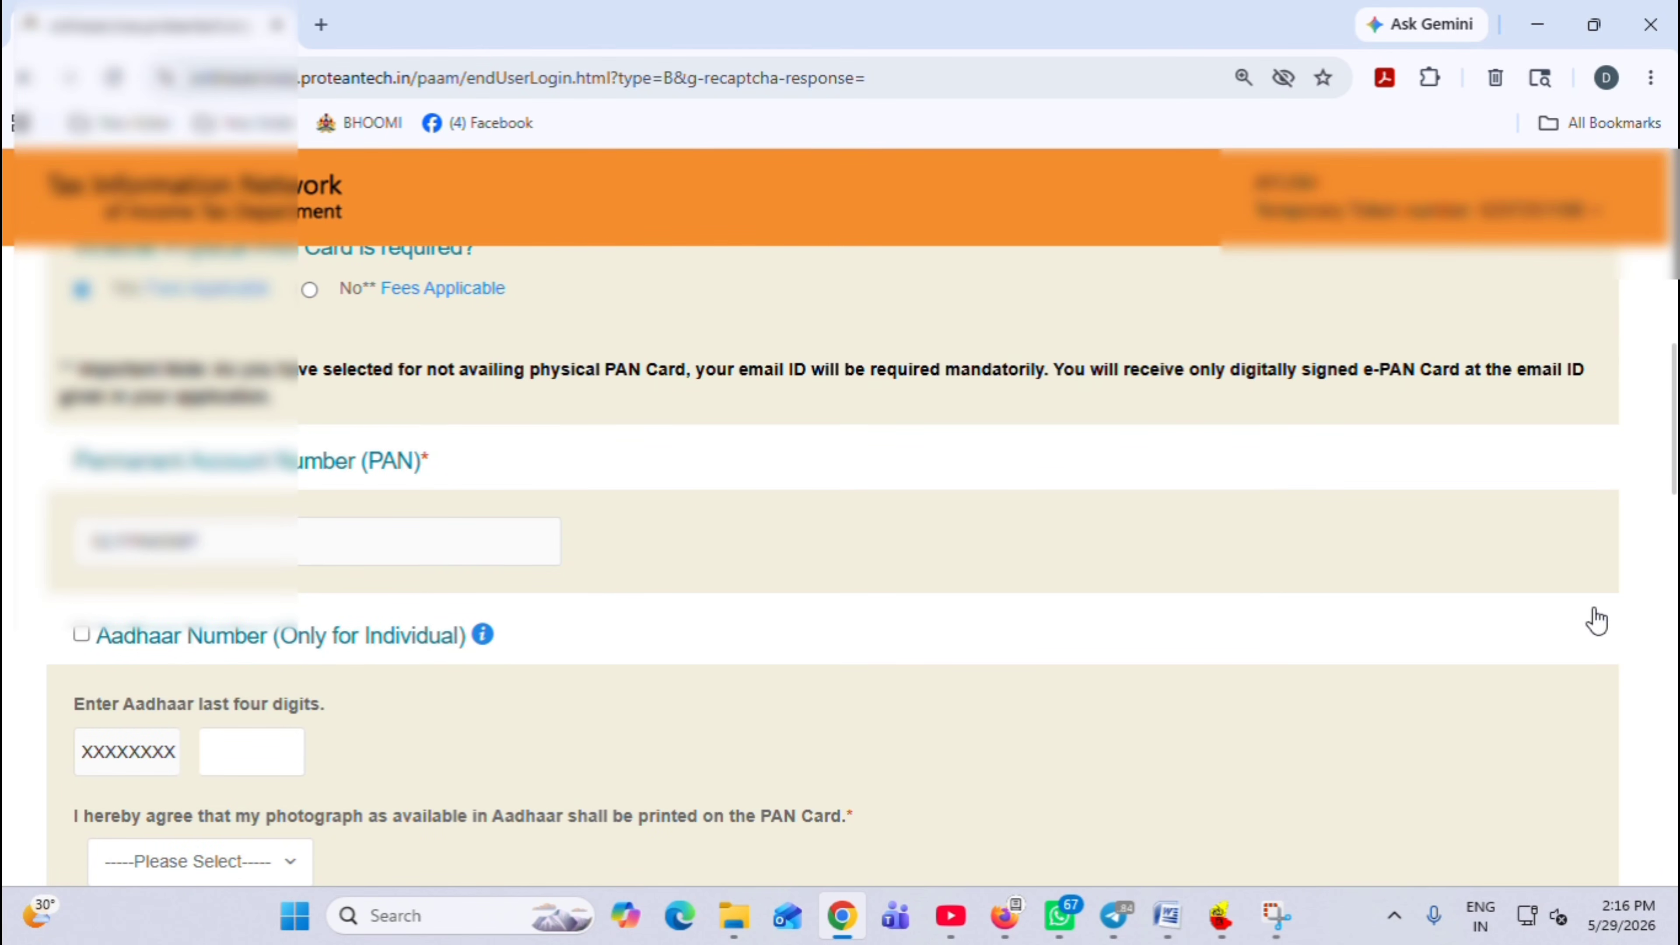
{"action": "left_click_drag", "start_coordinate": [1673, 359], "coordinate": [1674, 411]}
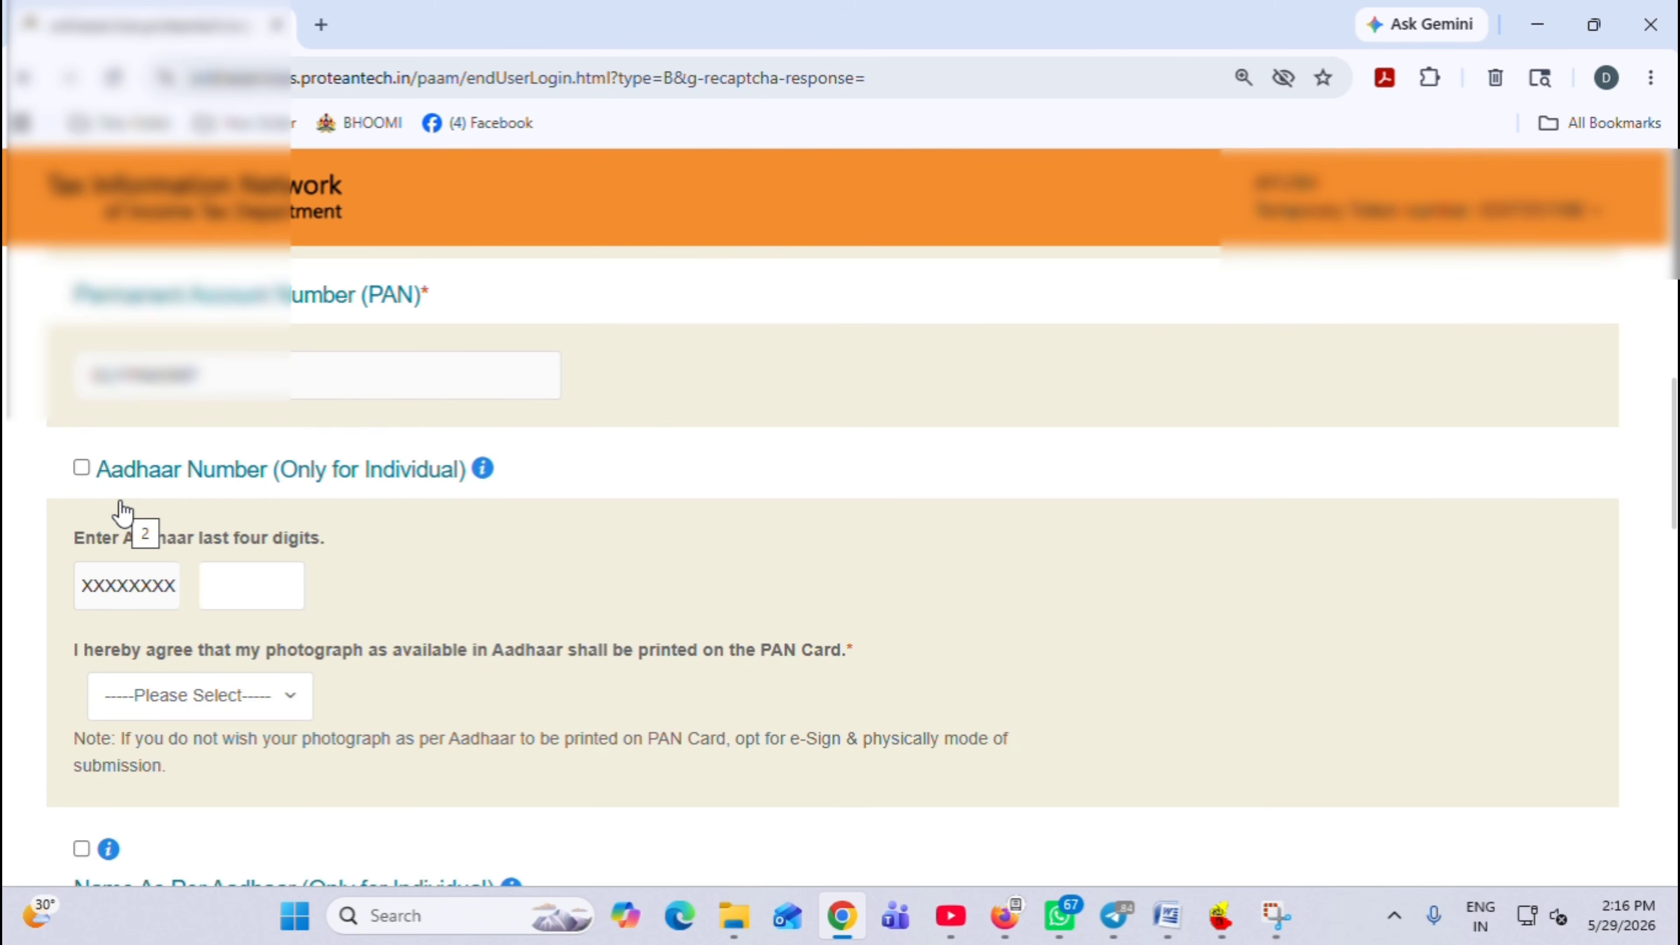
{"action": "left_click", "coordinate": [200, 694]}
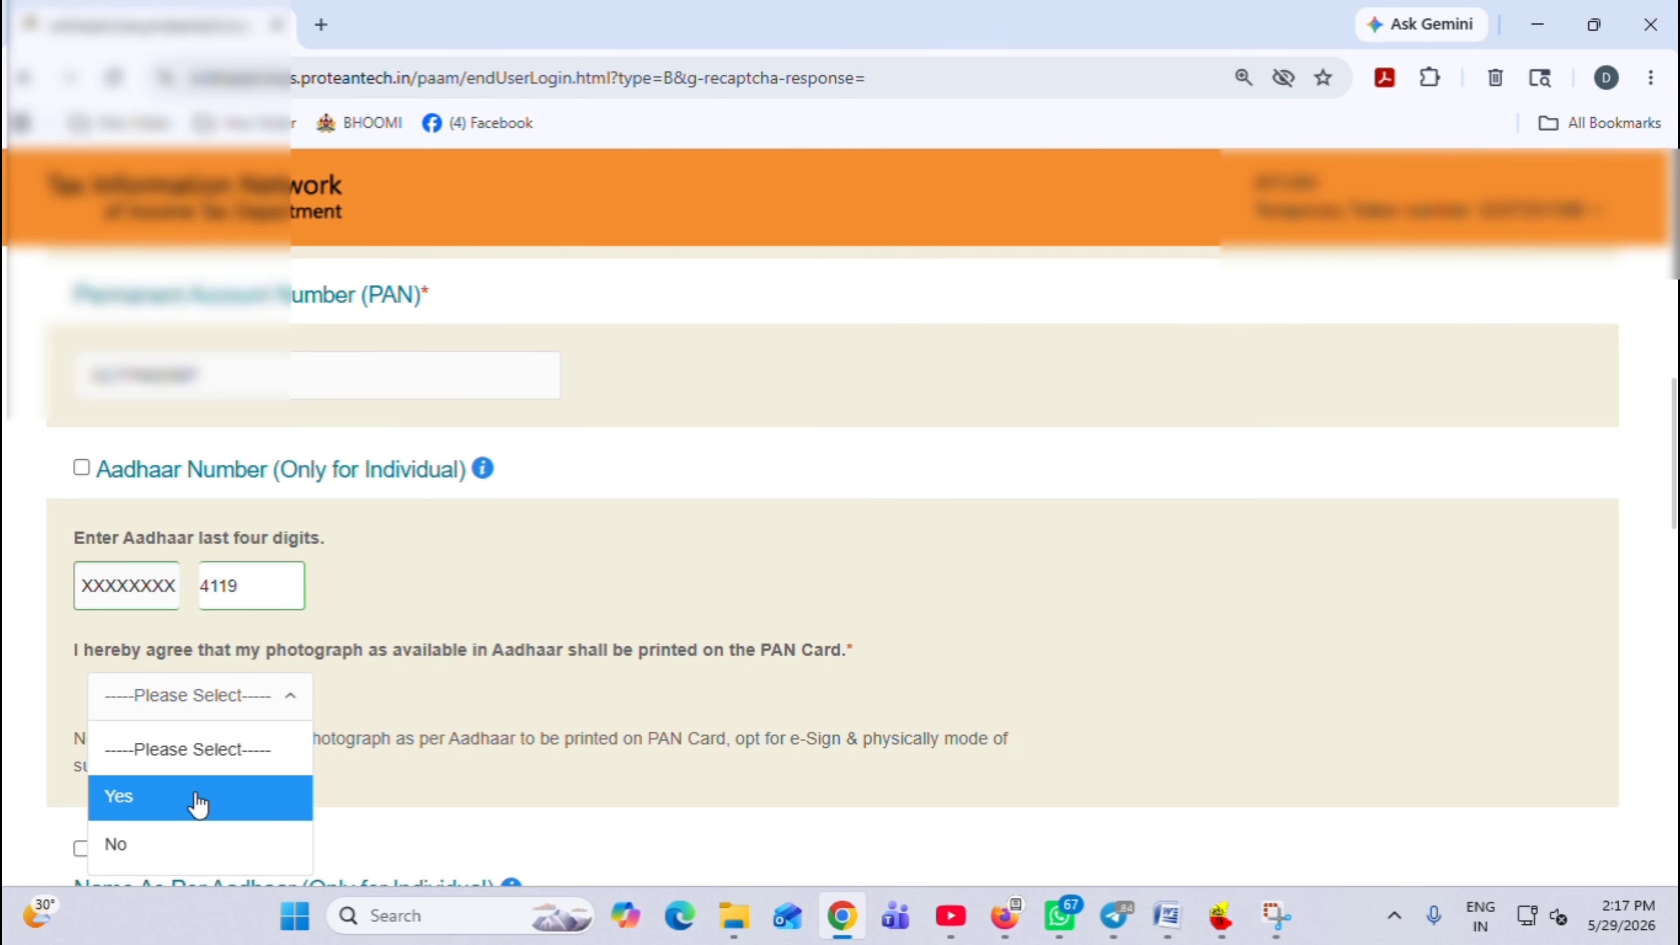
{"action": "left_click", "coordinate": [199, 802]}
{"action": "scroll", "coordinate": [225, 579], "scroll_direction": "down", "scroll_amount": 6}
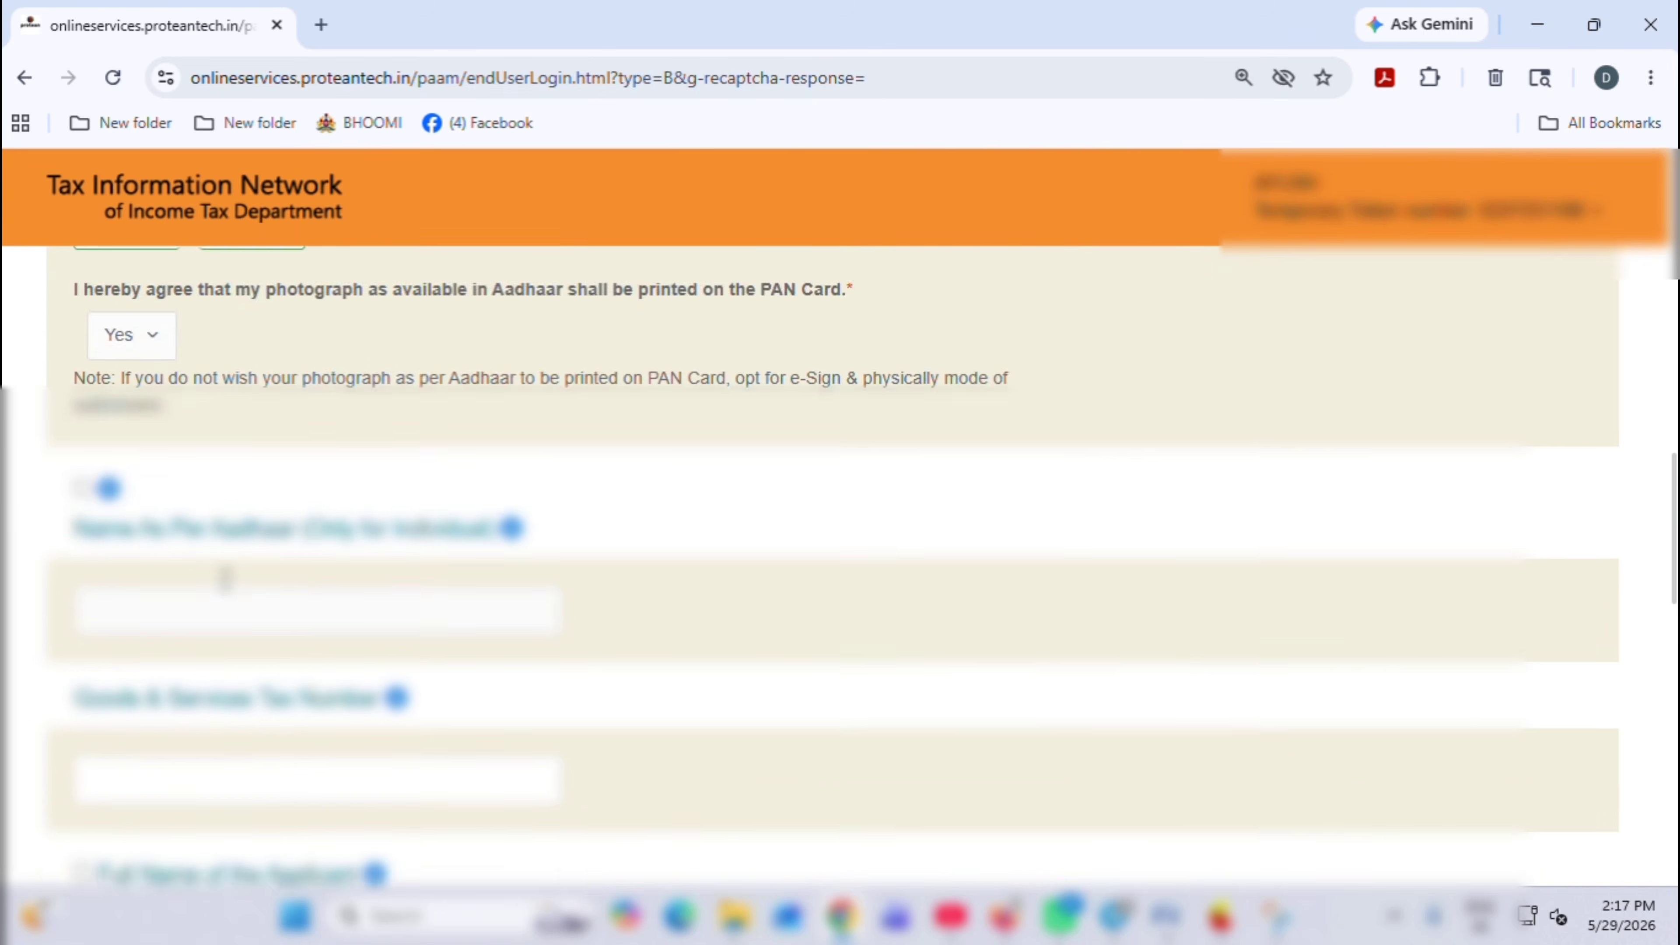
{"action": "scroll", "coordinate": [188, 549], "scroll_direction": "down", "scroll_amount": 5}
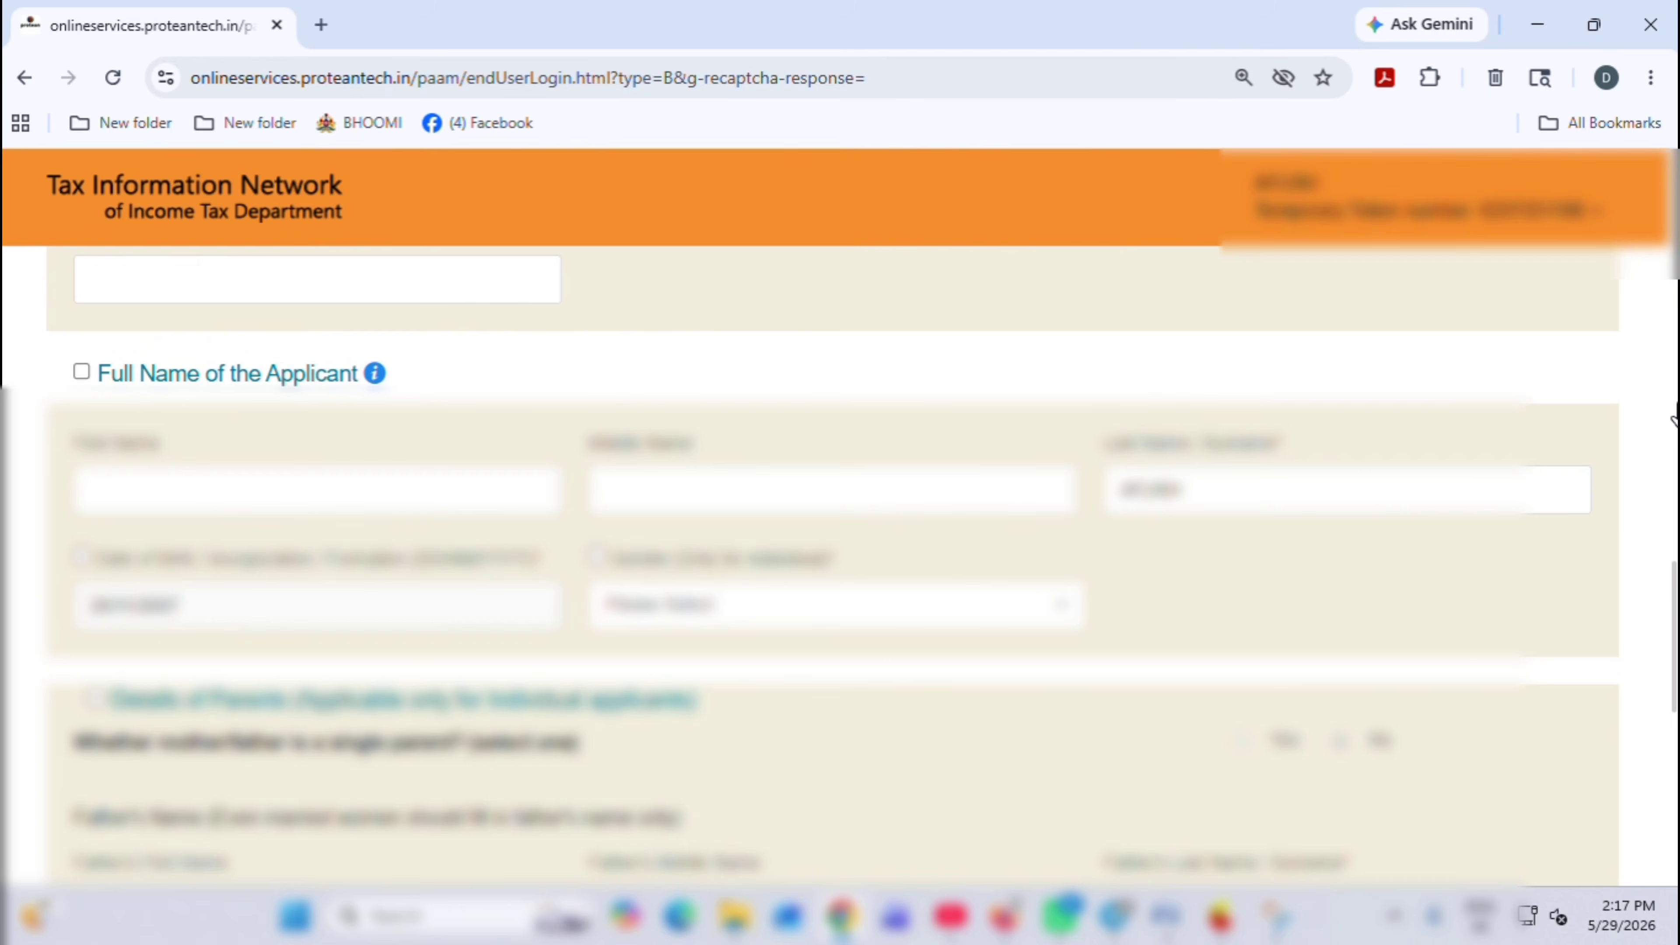
Set the applicant's gender to Male
{"action": "scroll", "coordinate": [1672, 595], "scroll_direction": "down", "scroll_amount": 1}
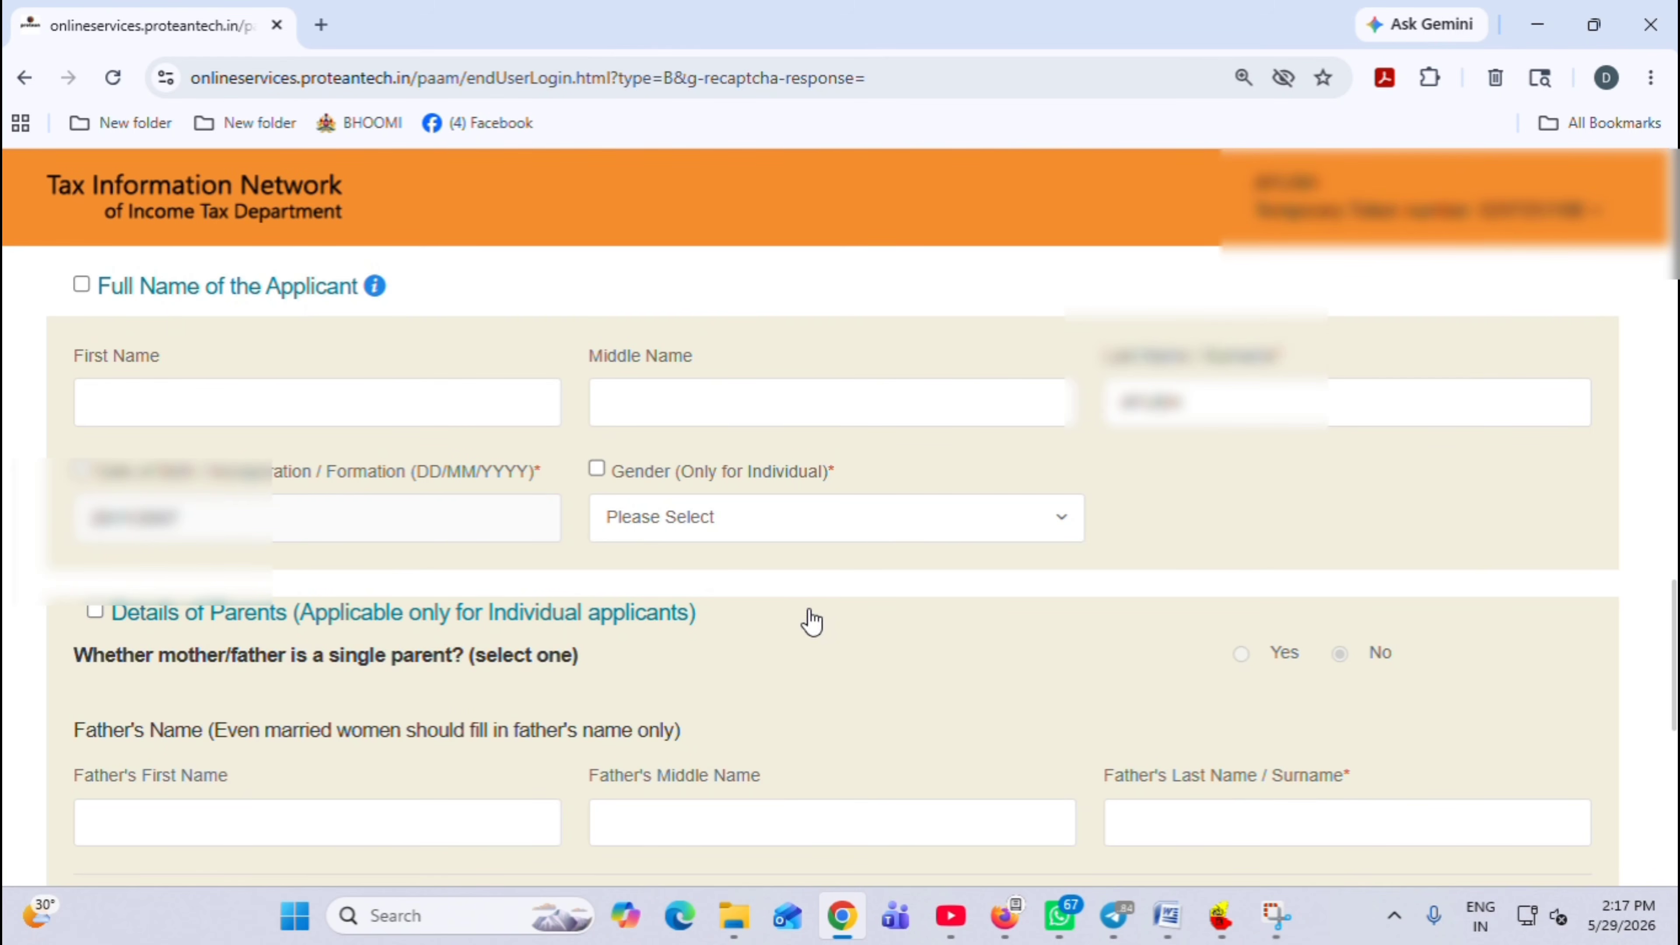
{"action": "left_click", "coordinate": [761, 524]}
{"action": "left_click", "coordinate": [668, 617]}
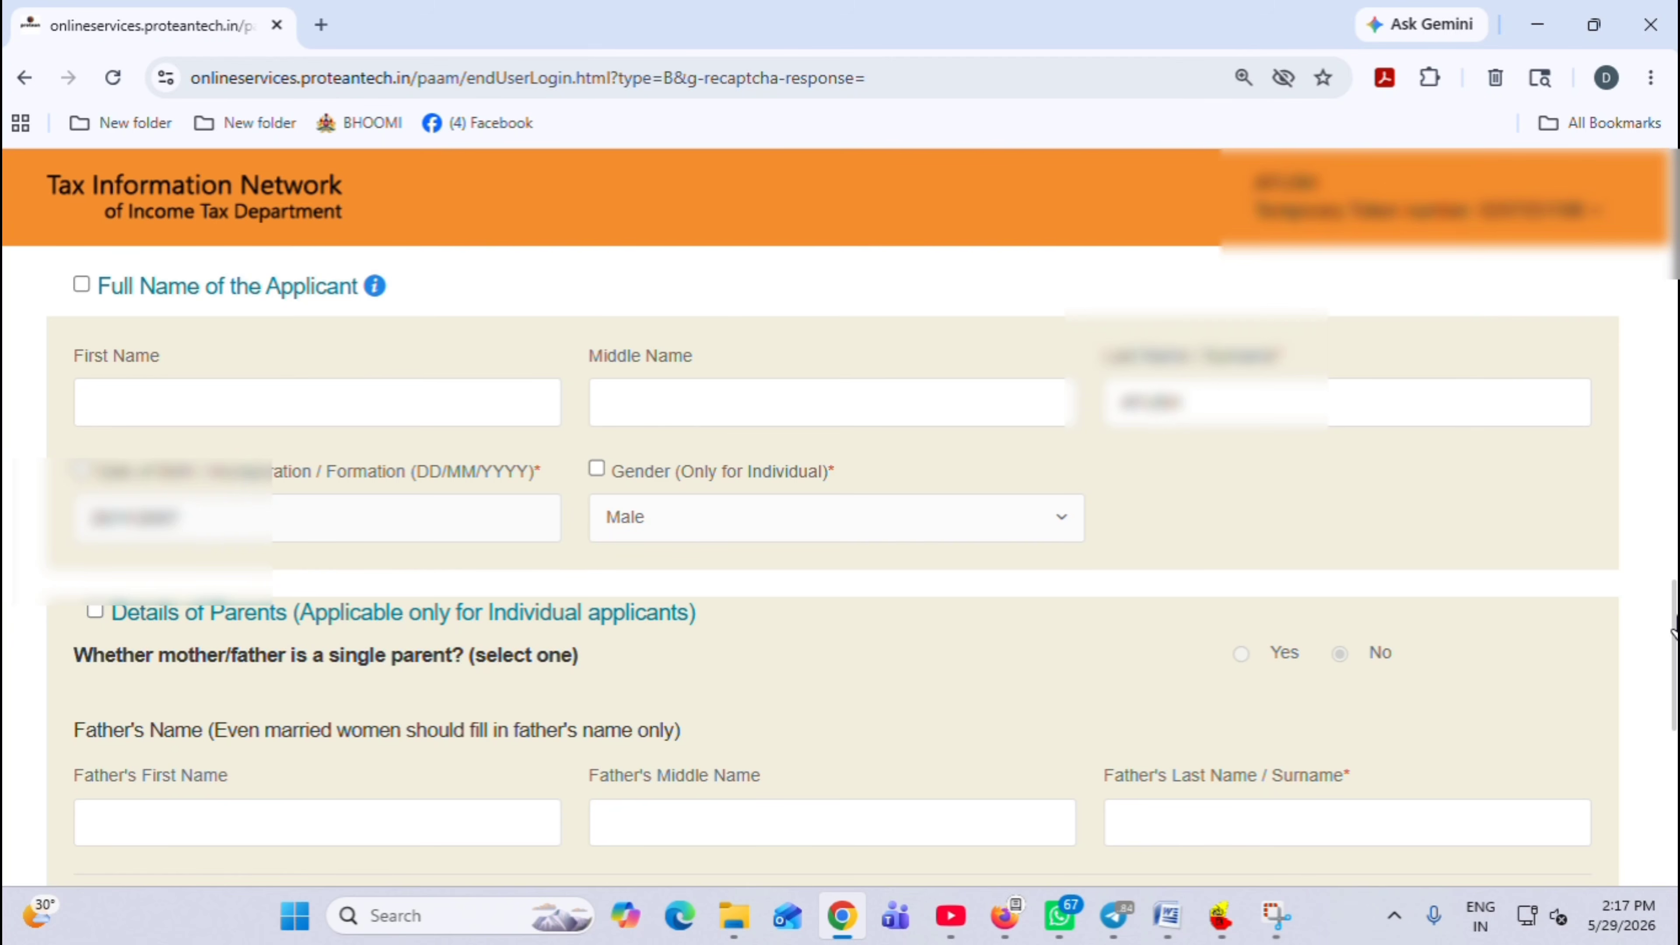
{"action": "left_click_drag", "start_coordinate": [1675, 635], "coordinate": [1674, 703]}
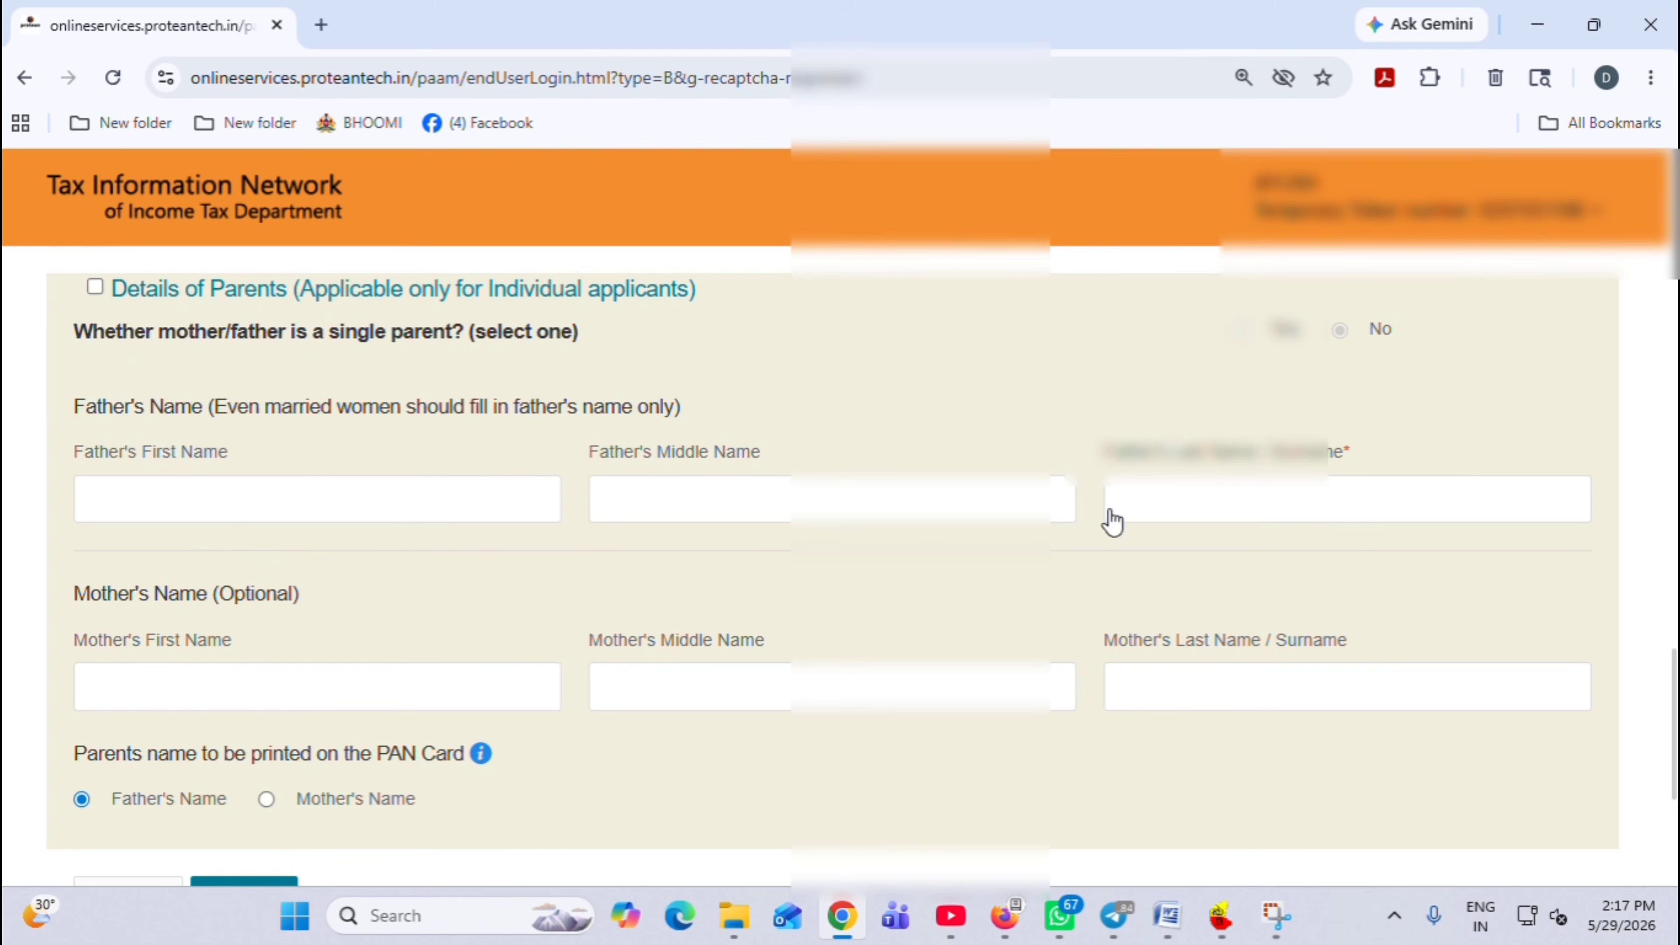
Enter the father's last name and proceed to the Contact & other details step
{"action": "left_click", "coordinate": [1253, 495]}
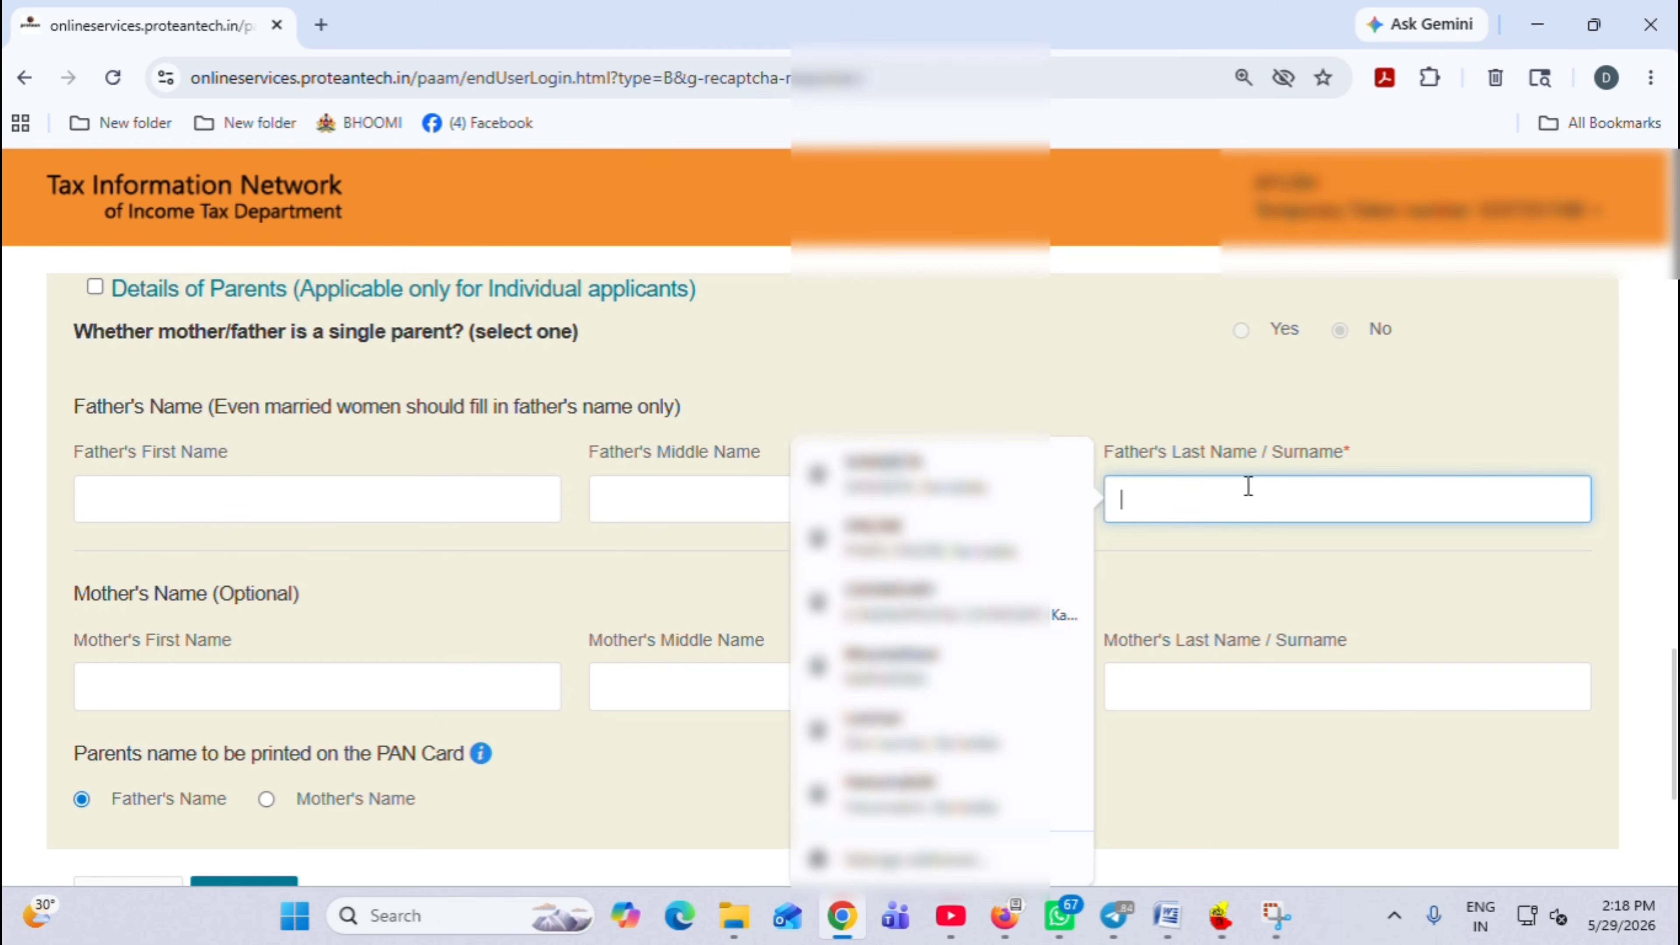
{"action": "type", "text": "SABAN"}
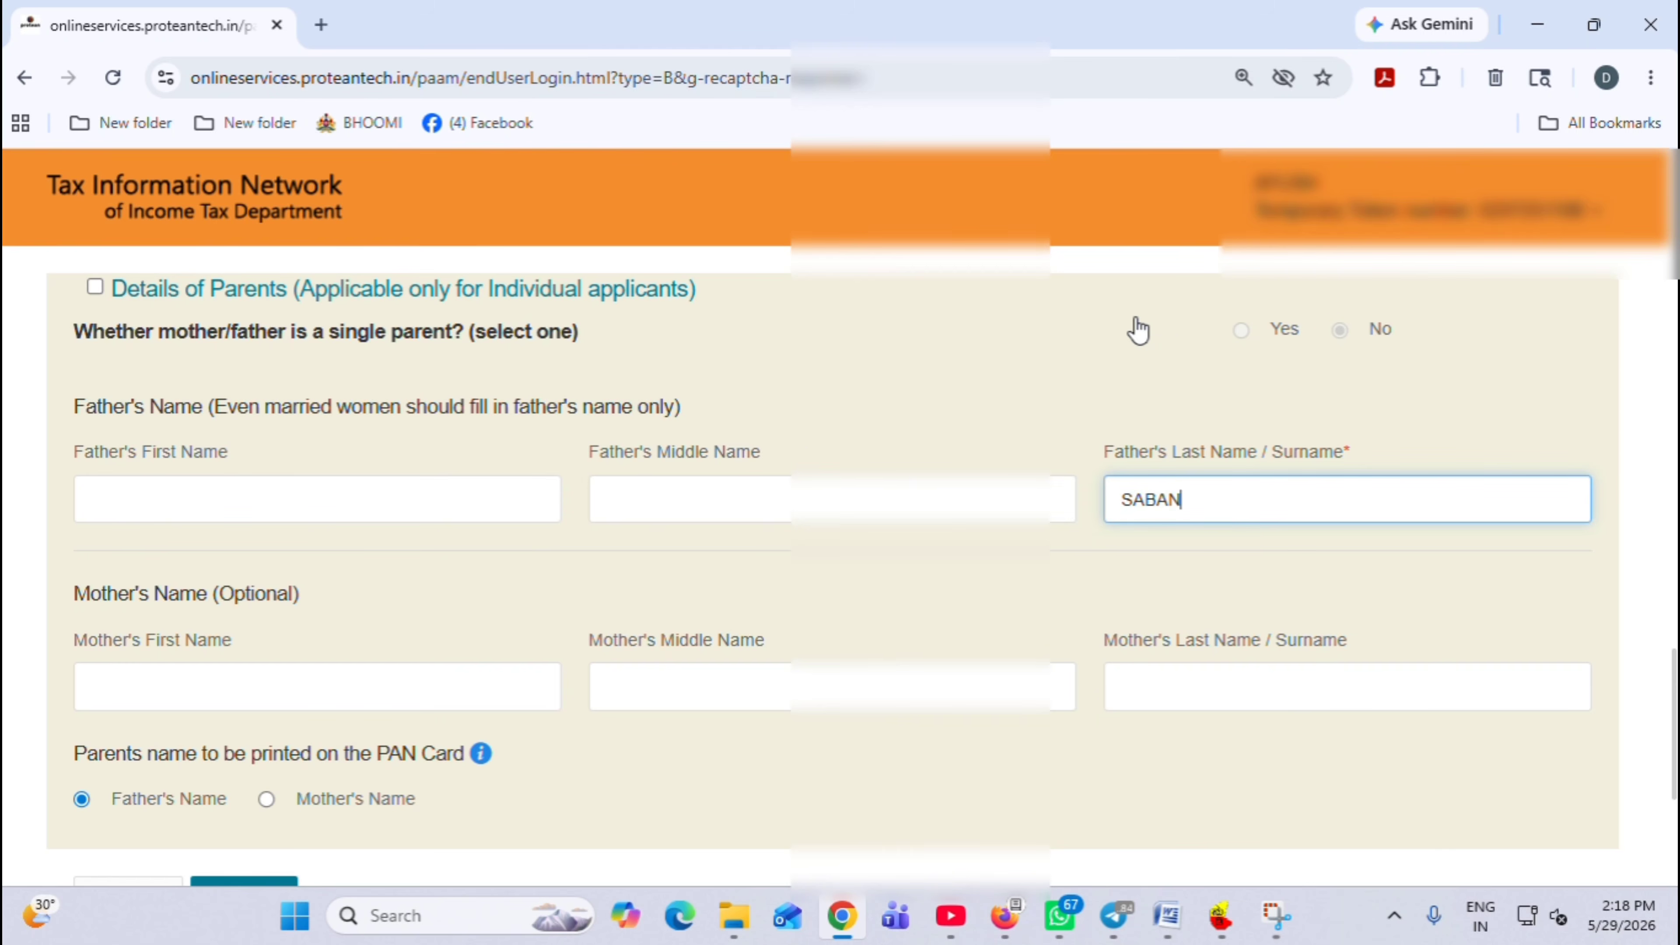
{"action": "type", "text": "NA S GU"}
{"action": "scroll", "coordinate": [1137, 329], "scroll_direction": "down", "scroll_amount": 2}
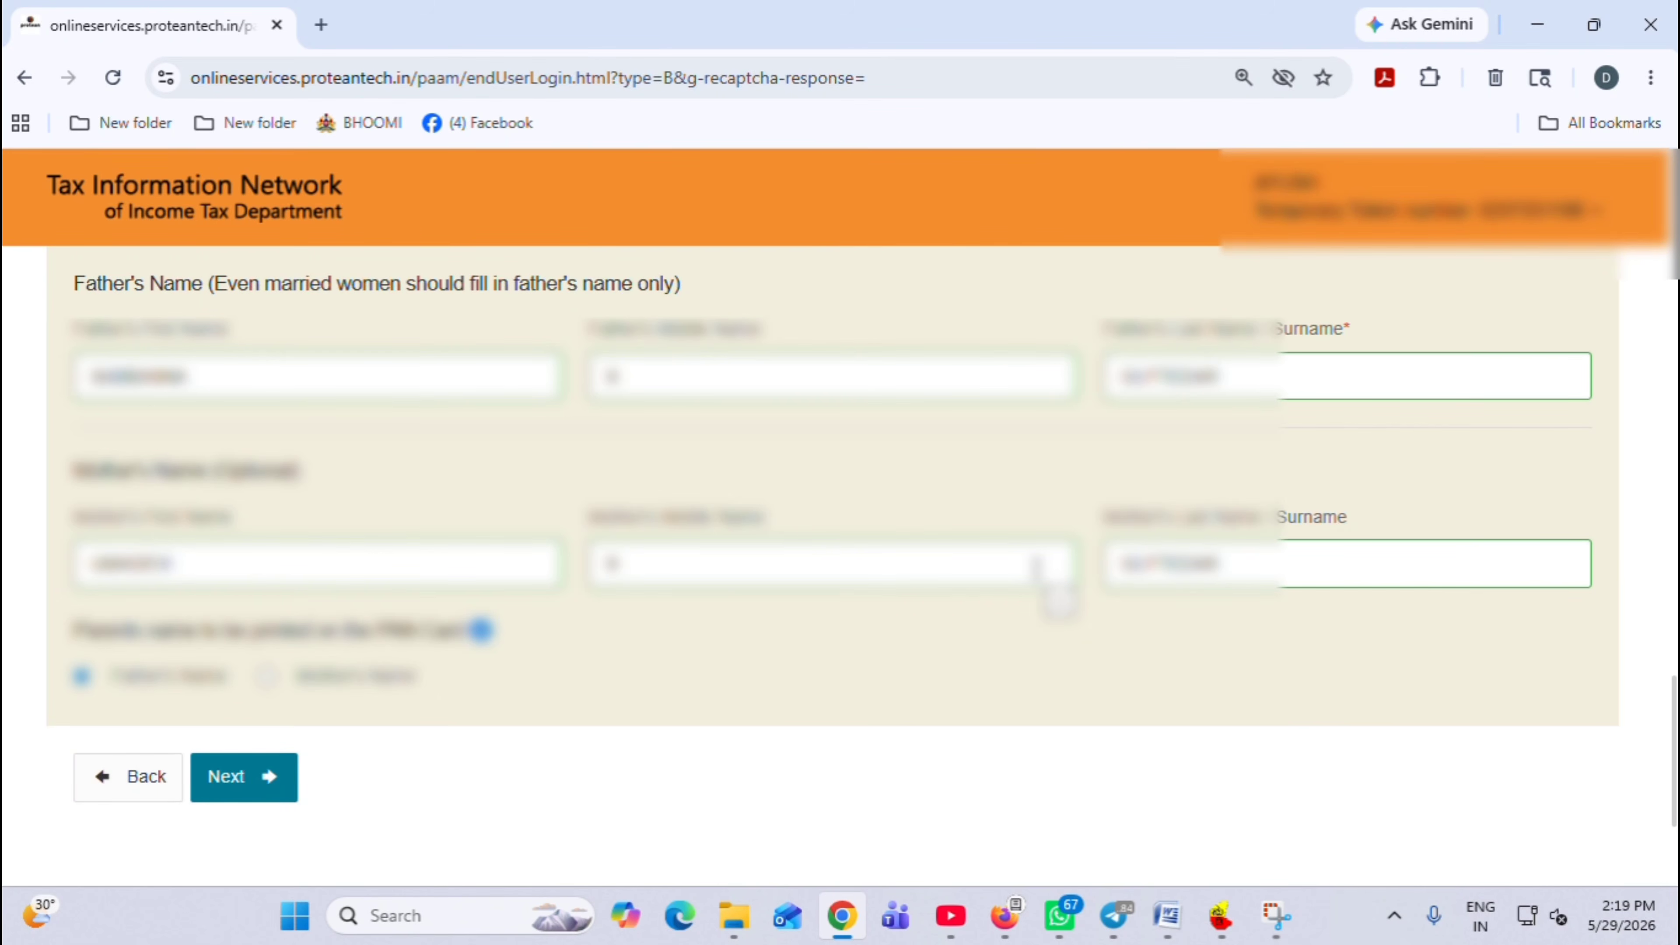
{"action": "left_click", "coordinate": [270, 771]}
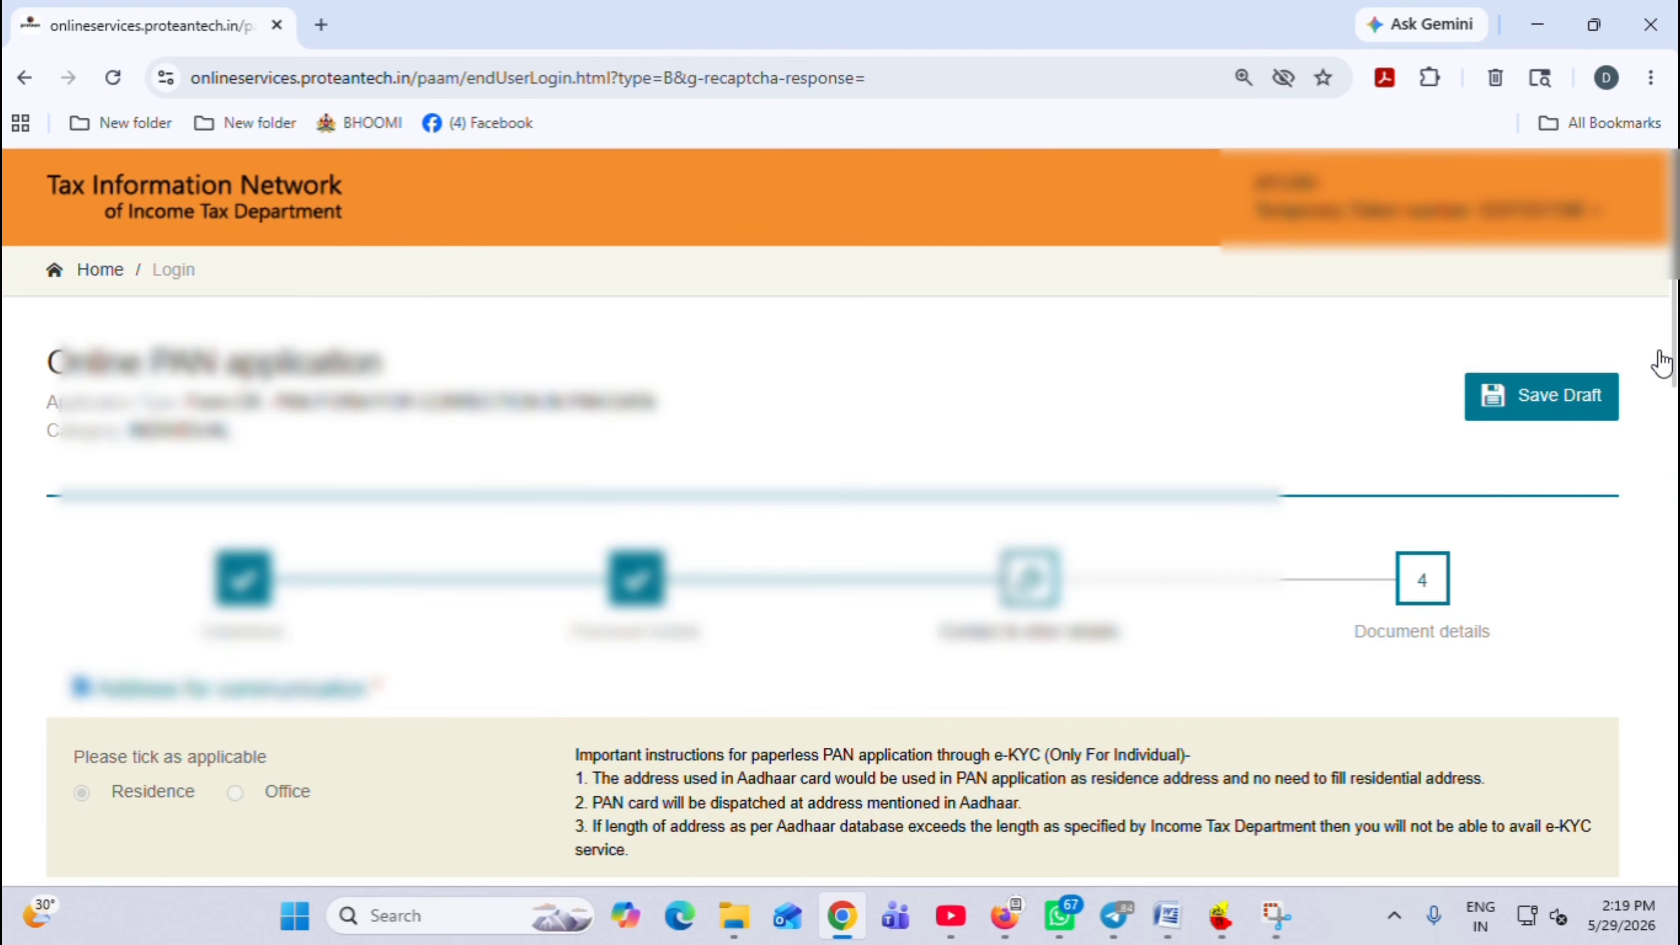
Set both the landline and mobile country codes to INDIA (91)
{"action": "scroll", "coordinate": [1668, 341], "scroll_direction": "down", "scroll_amount": 4}
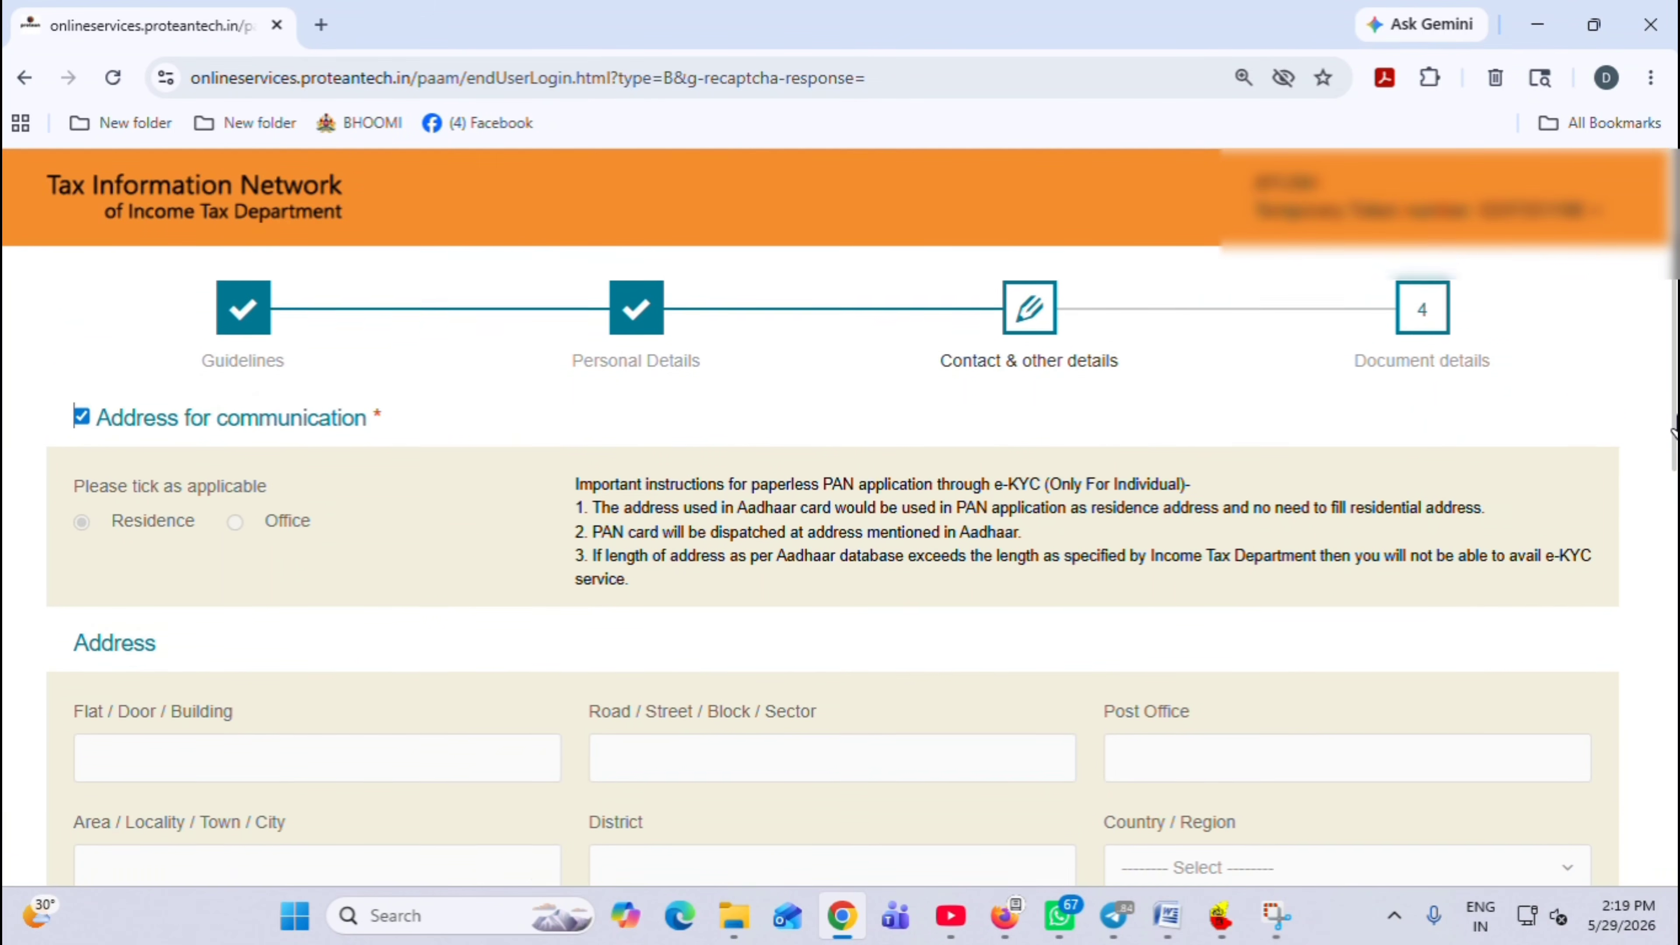
{"action": "left_click_drag", "start_coordinate": [1674, 433], "coordinate": [1618, 698]}
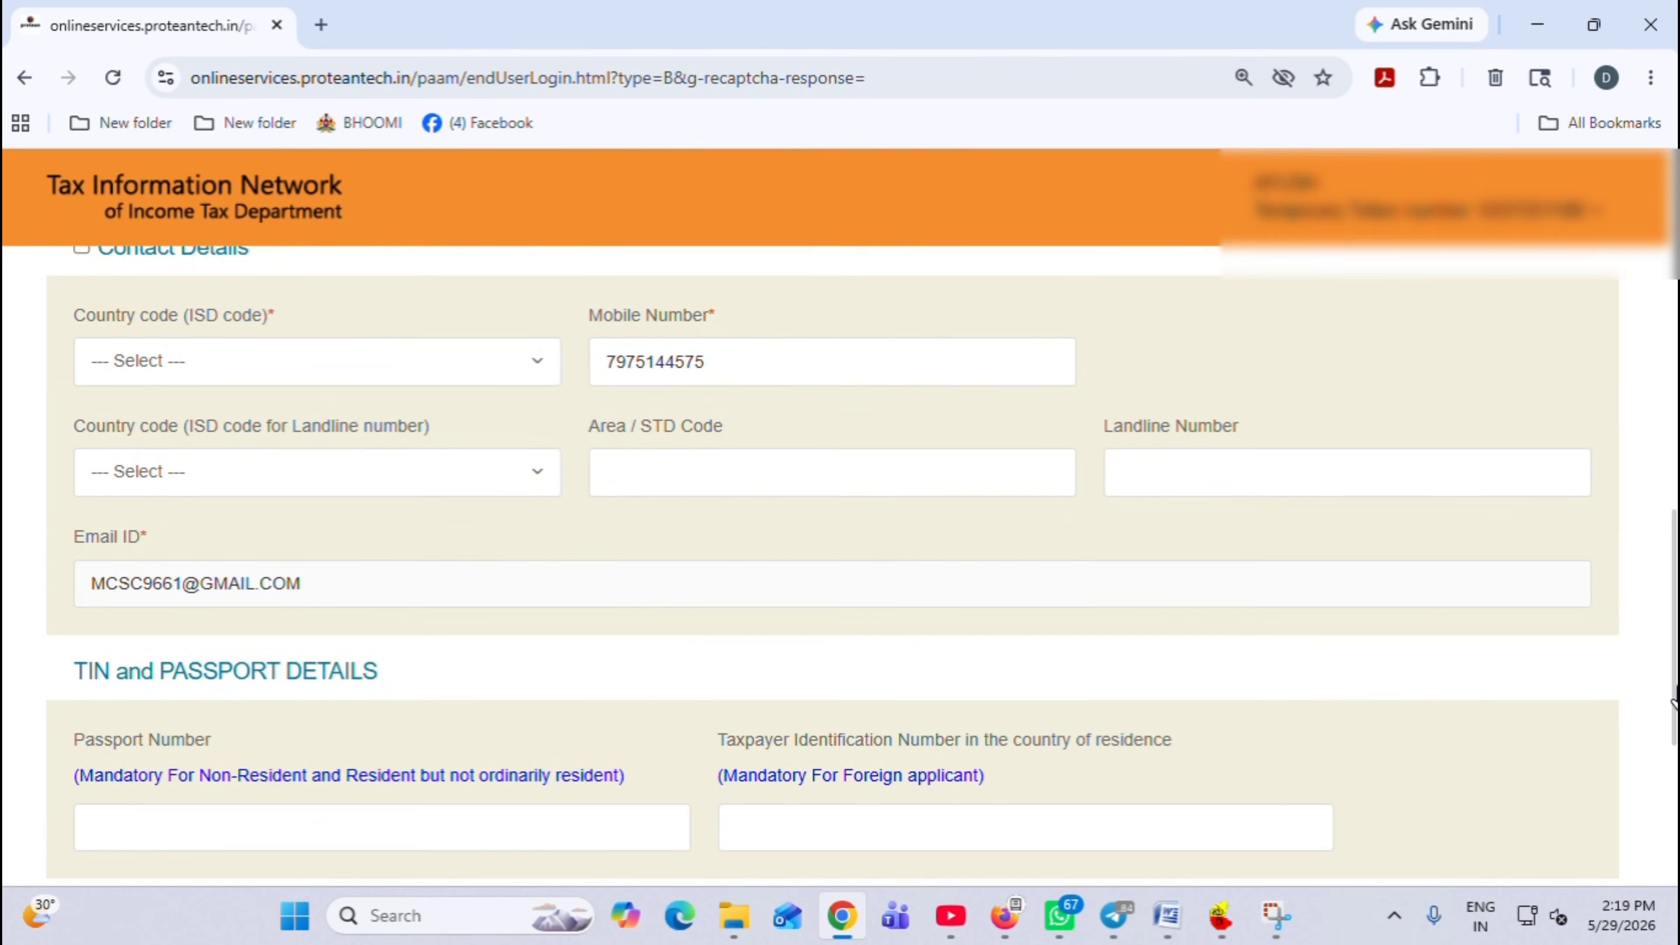
{"action": "left_click", "coordinate": [235, 475]}
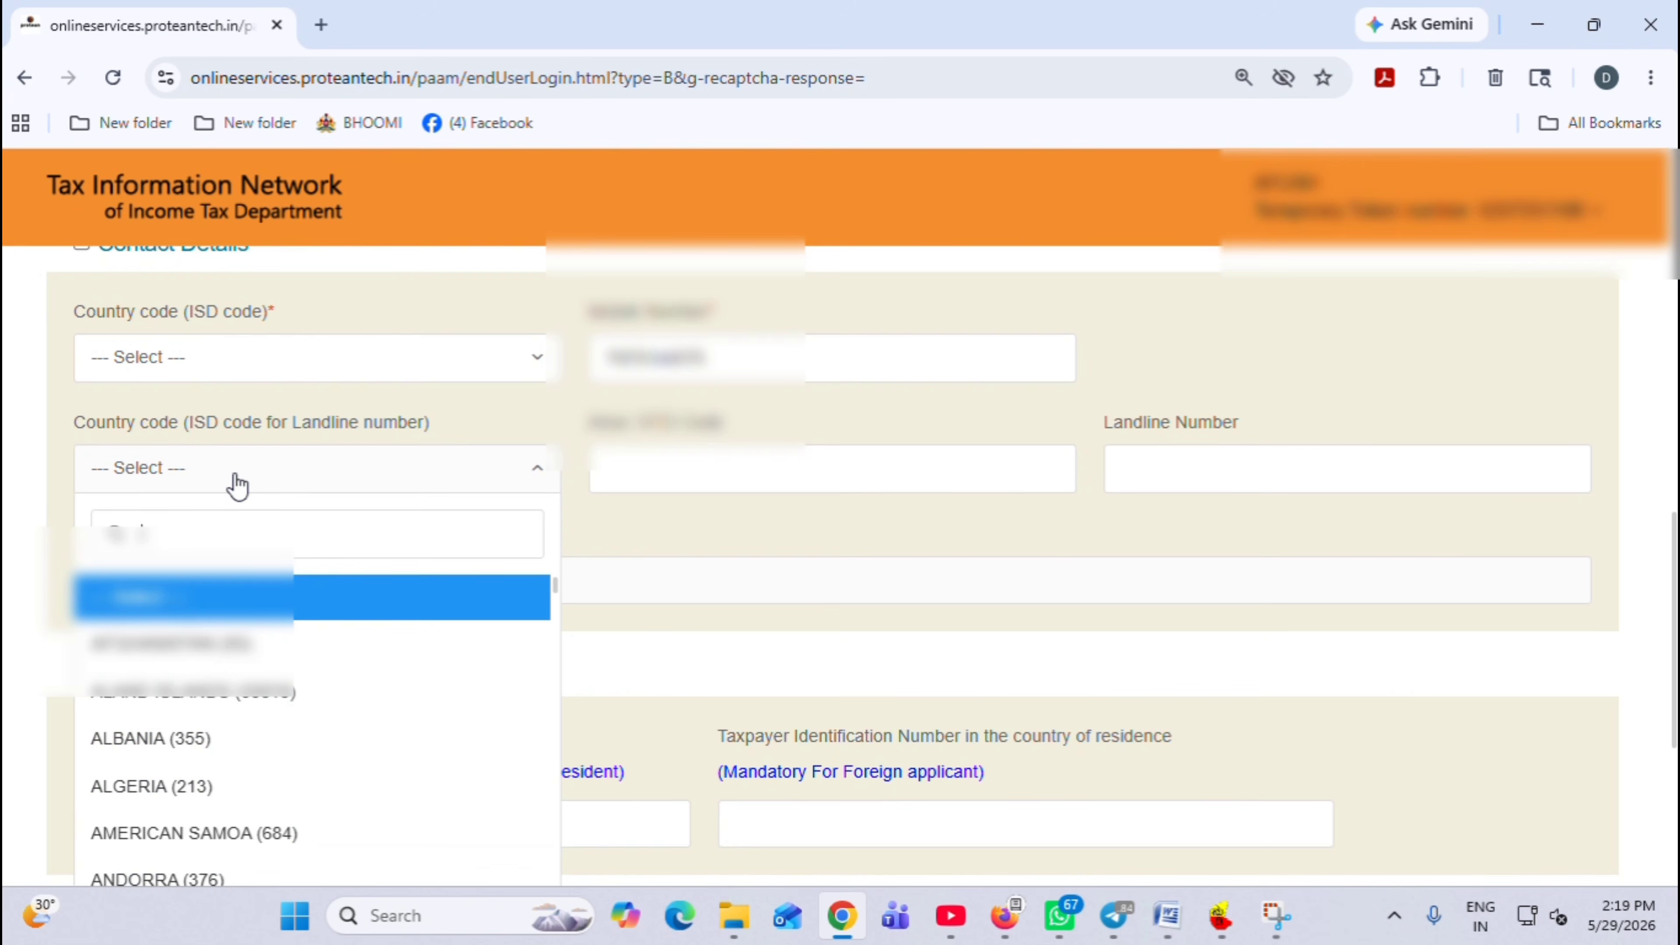
{"action": "type", "text": "ind"}
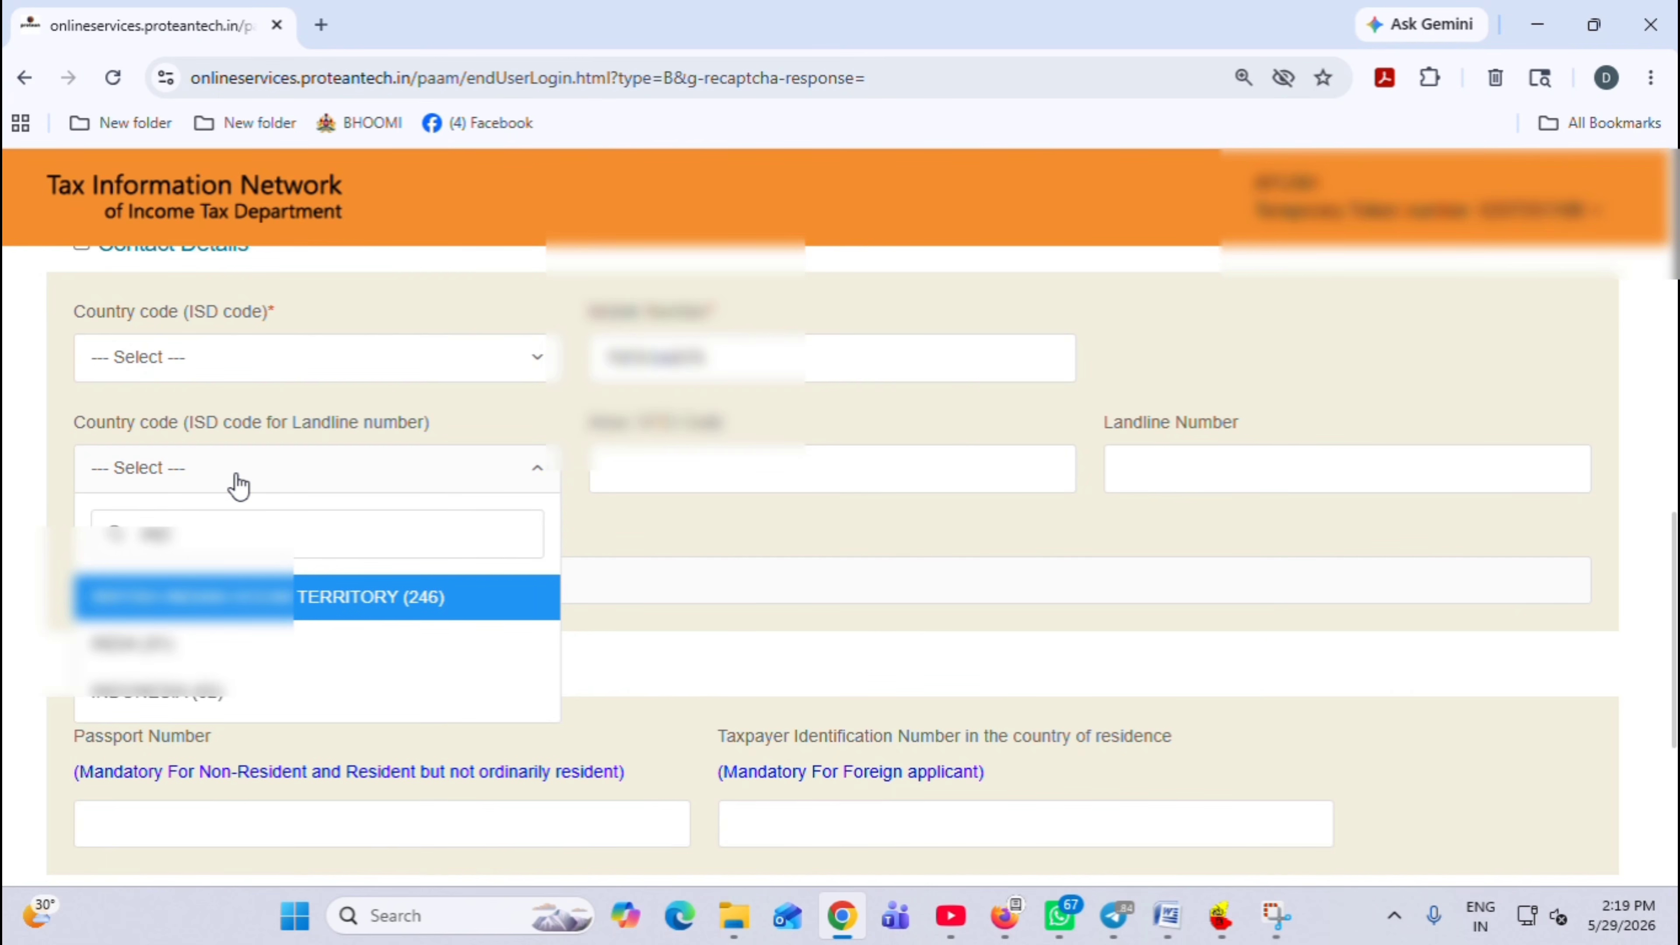
{"action": "left_click", "coordinate": [199, 642]}
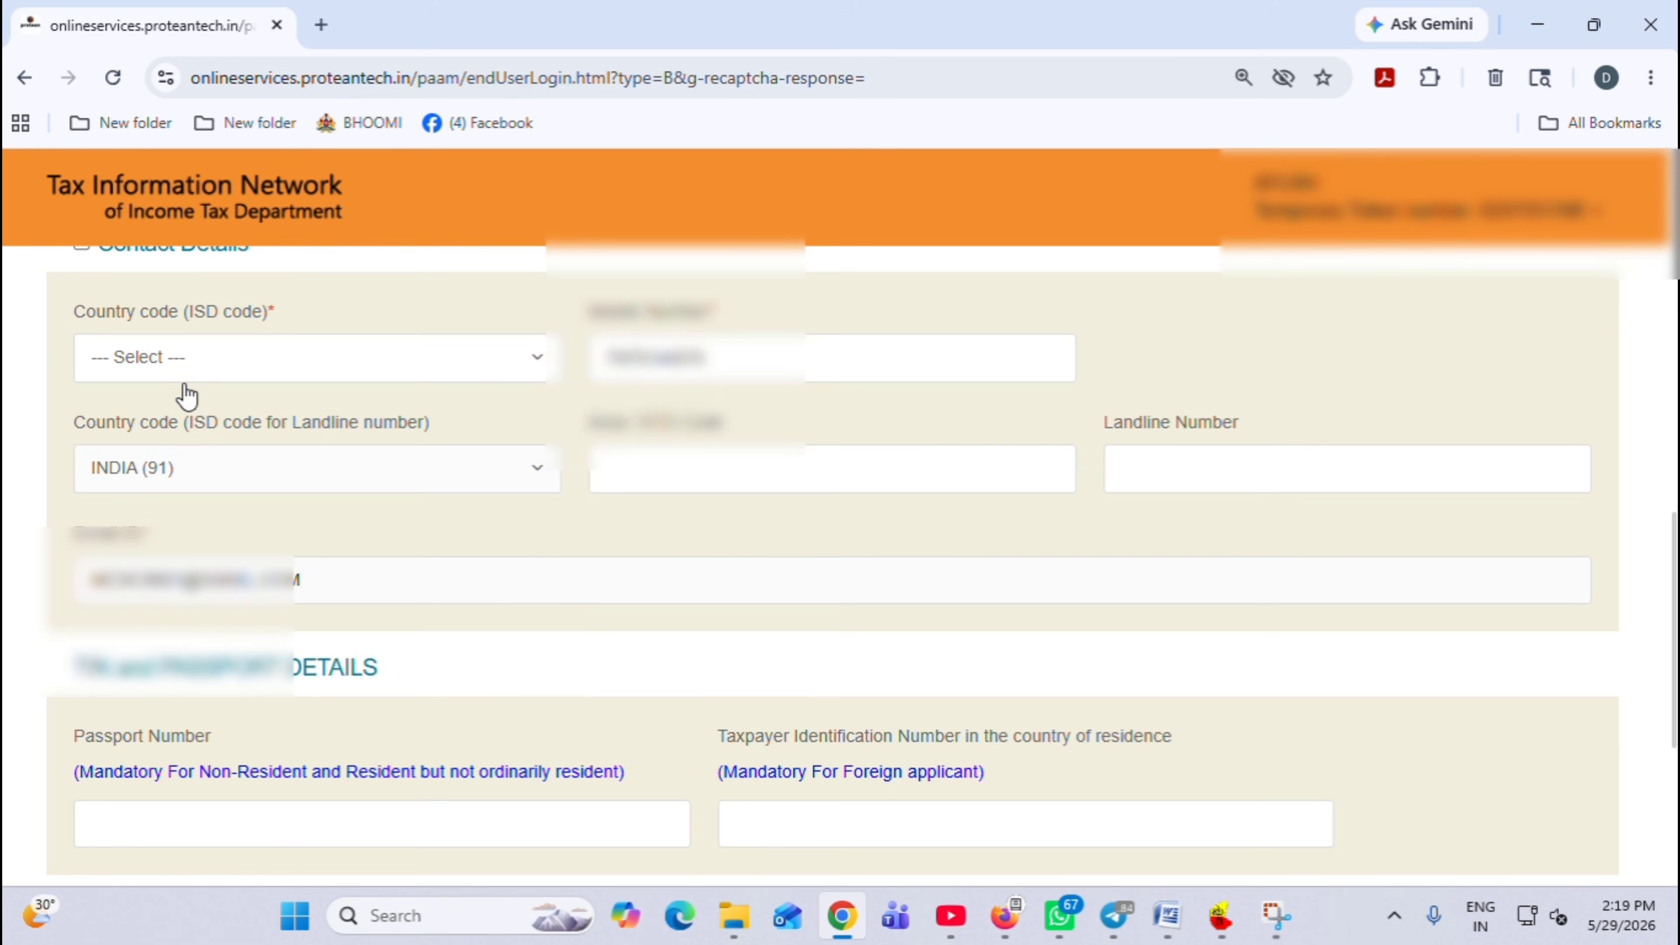
{"action": "left_click", "coordinate": [195, 361]}
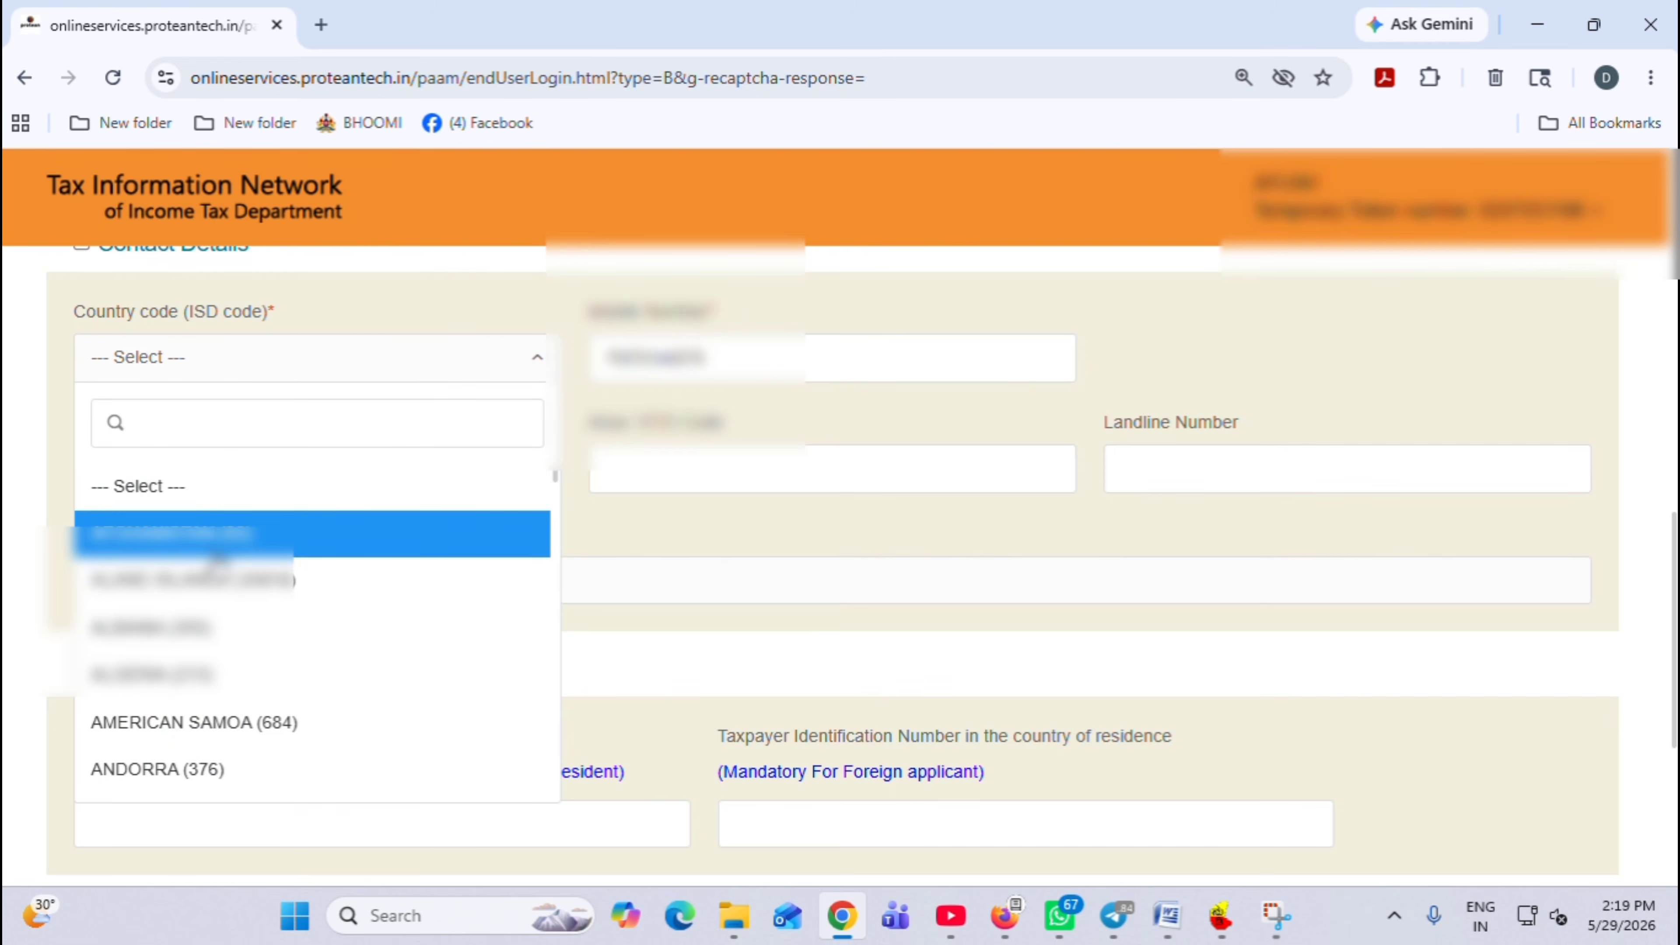
{"action": "type", "text": "INDIA"}
{"action": "left_click", "coordinate": [242, 537]}
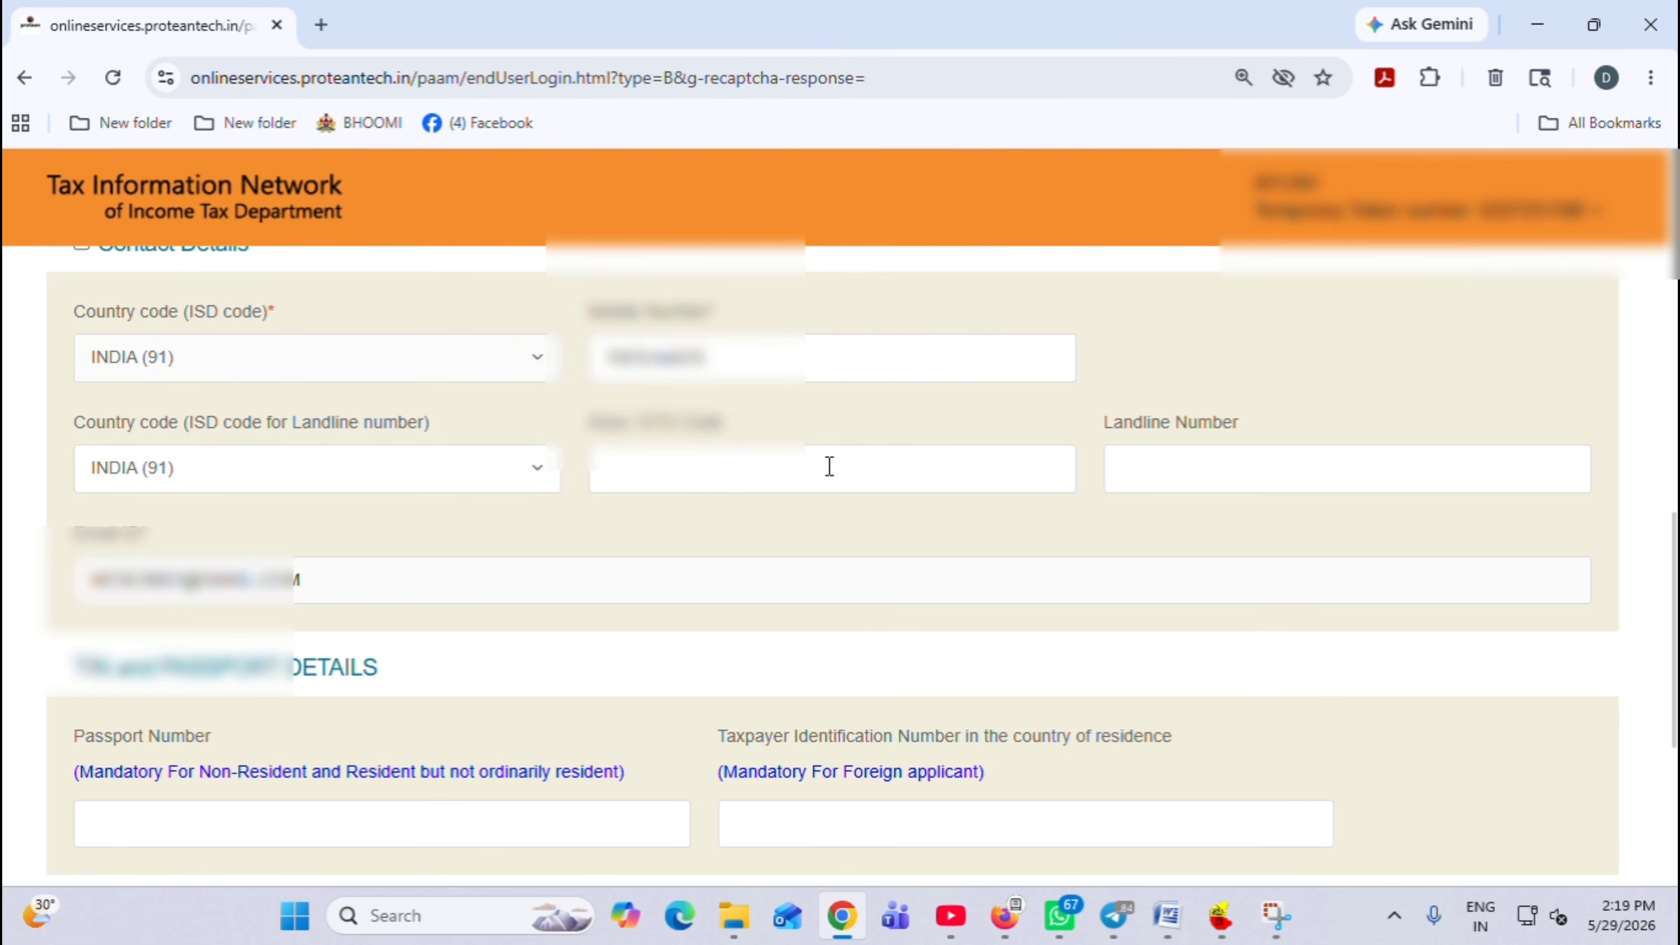
Enter the landline area/STD code, correcting a stray digit
{"action": "left_click", "coordinate": [734, 460]}
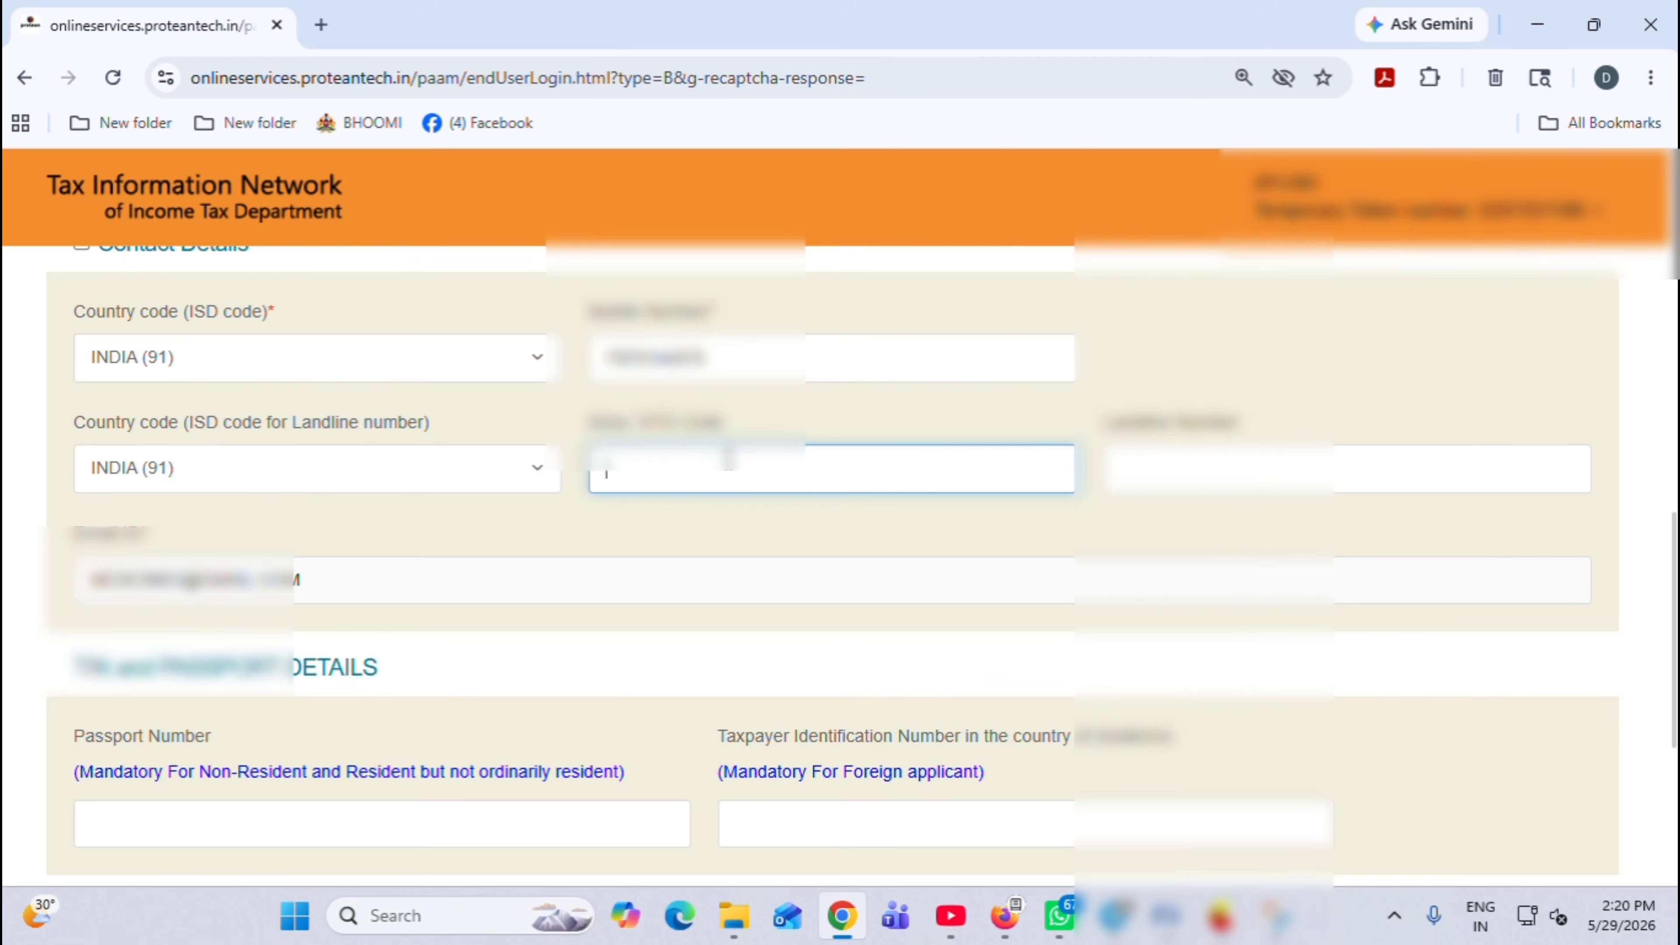
{"action": "type", "text": "4"}
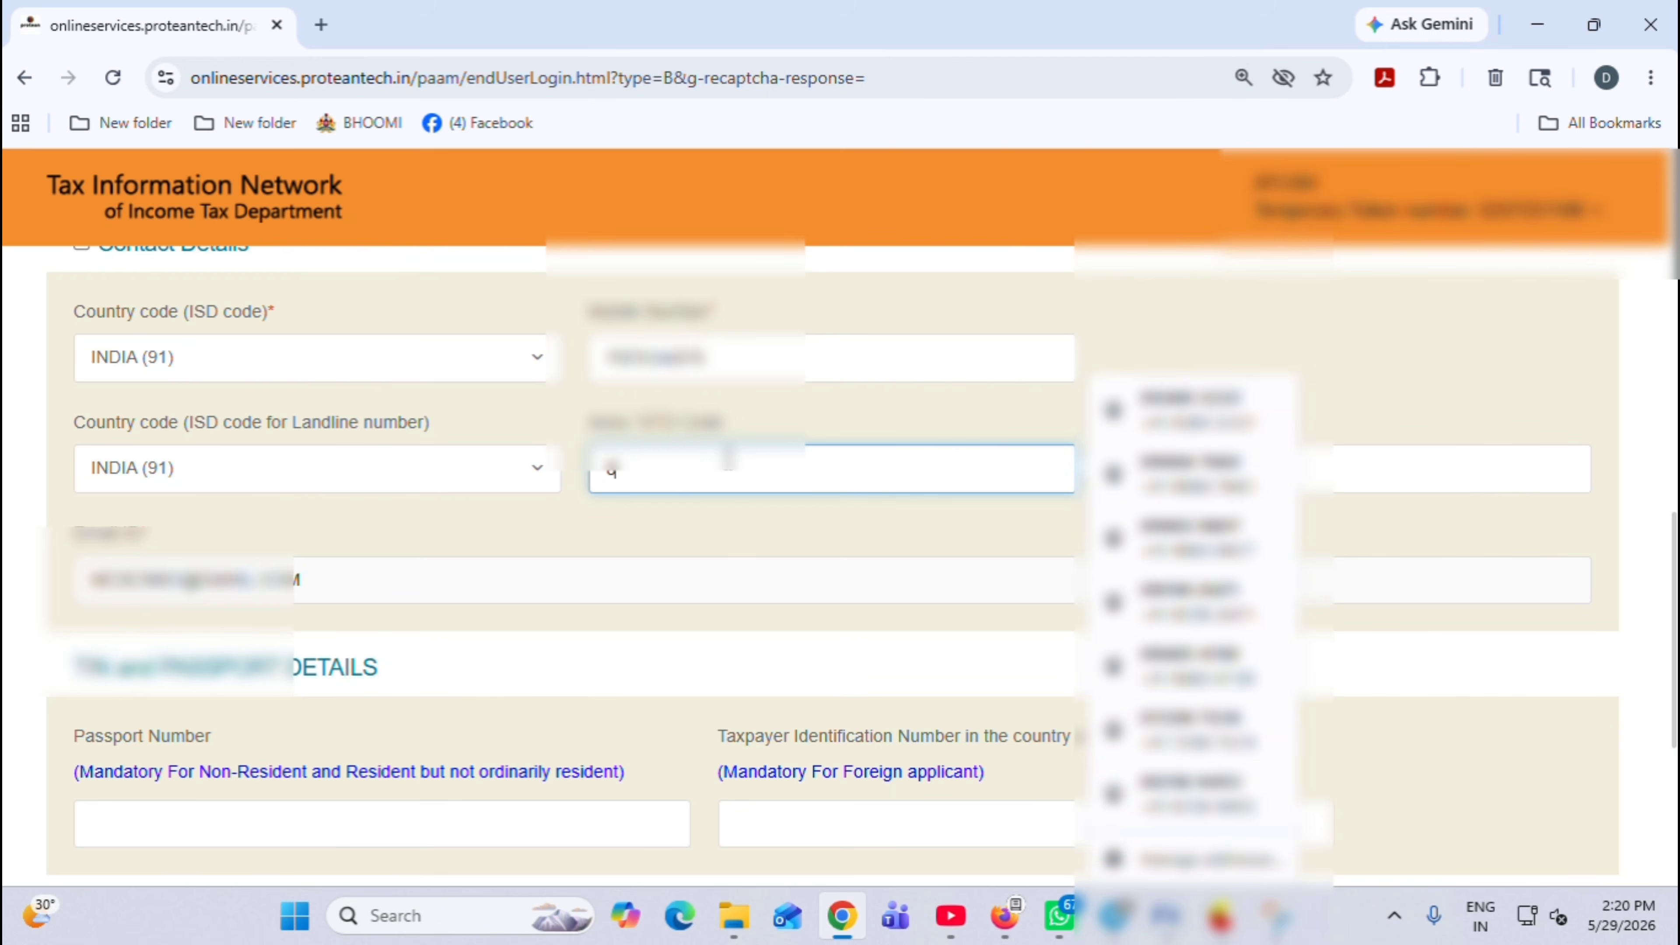
{"action": "key", "text": "BackSpace"}
{"action": "type", "text": "585226"}
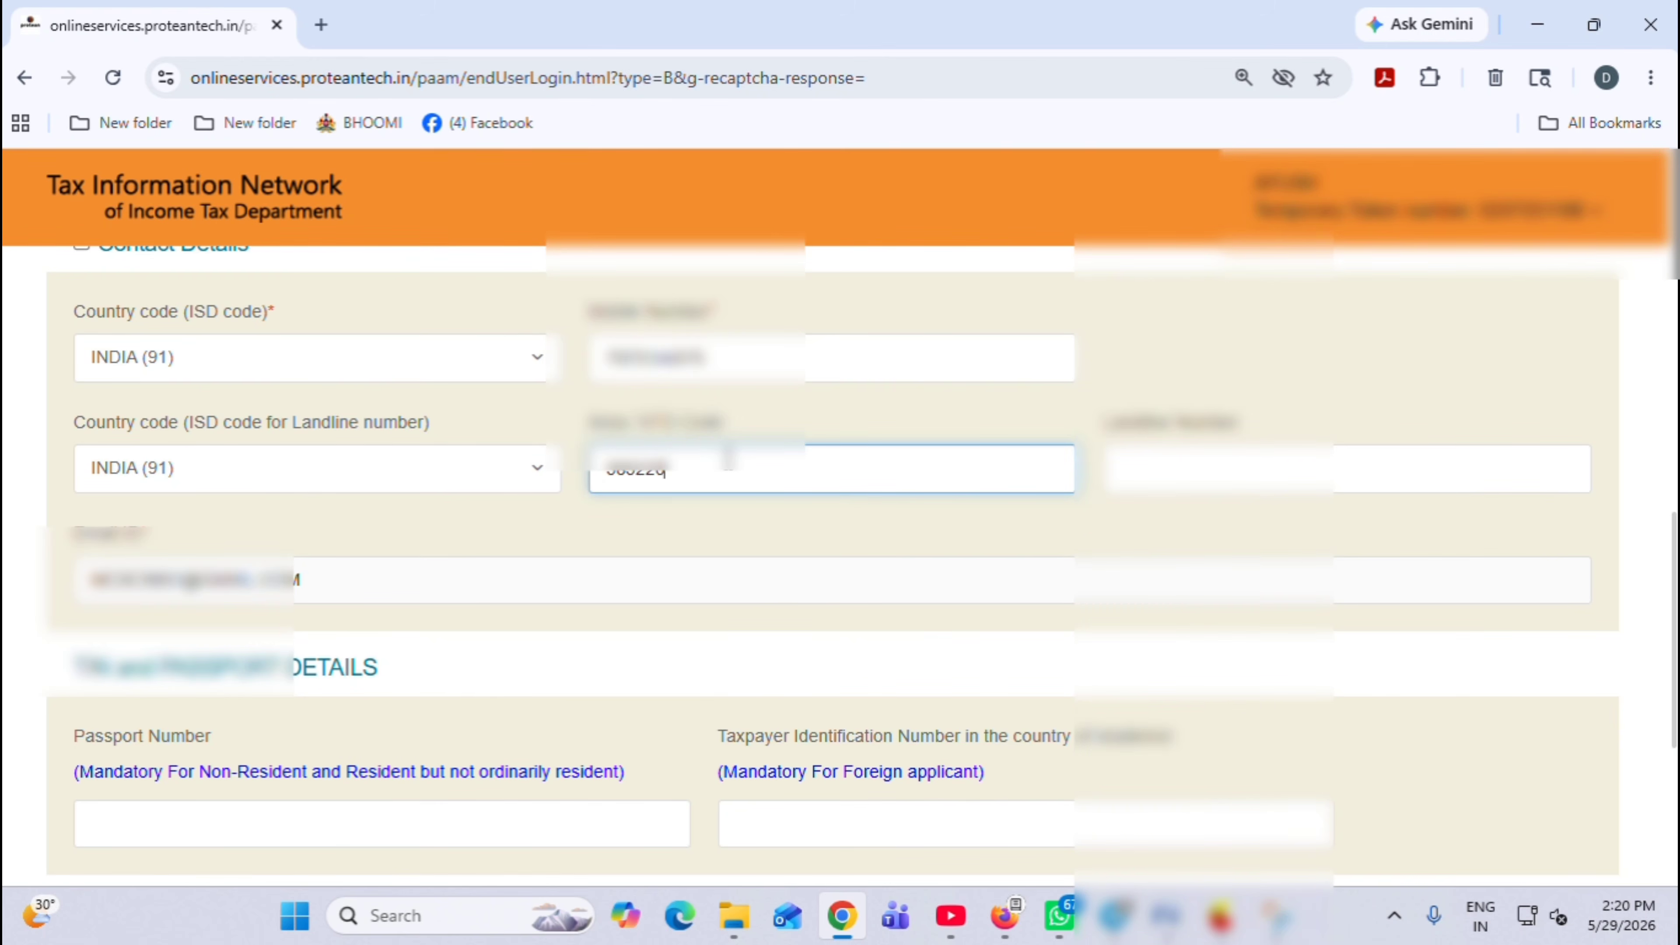
{"action": "scroll", "coordinate": [469, 574], "scroll_direction": "down", "scroll_amount": 3}
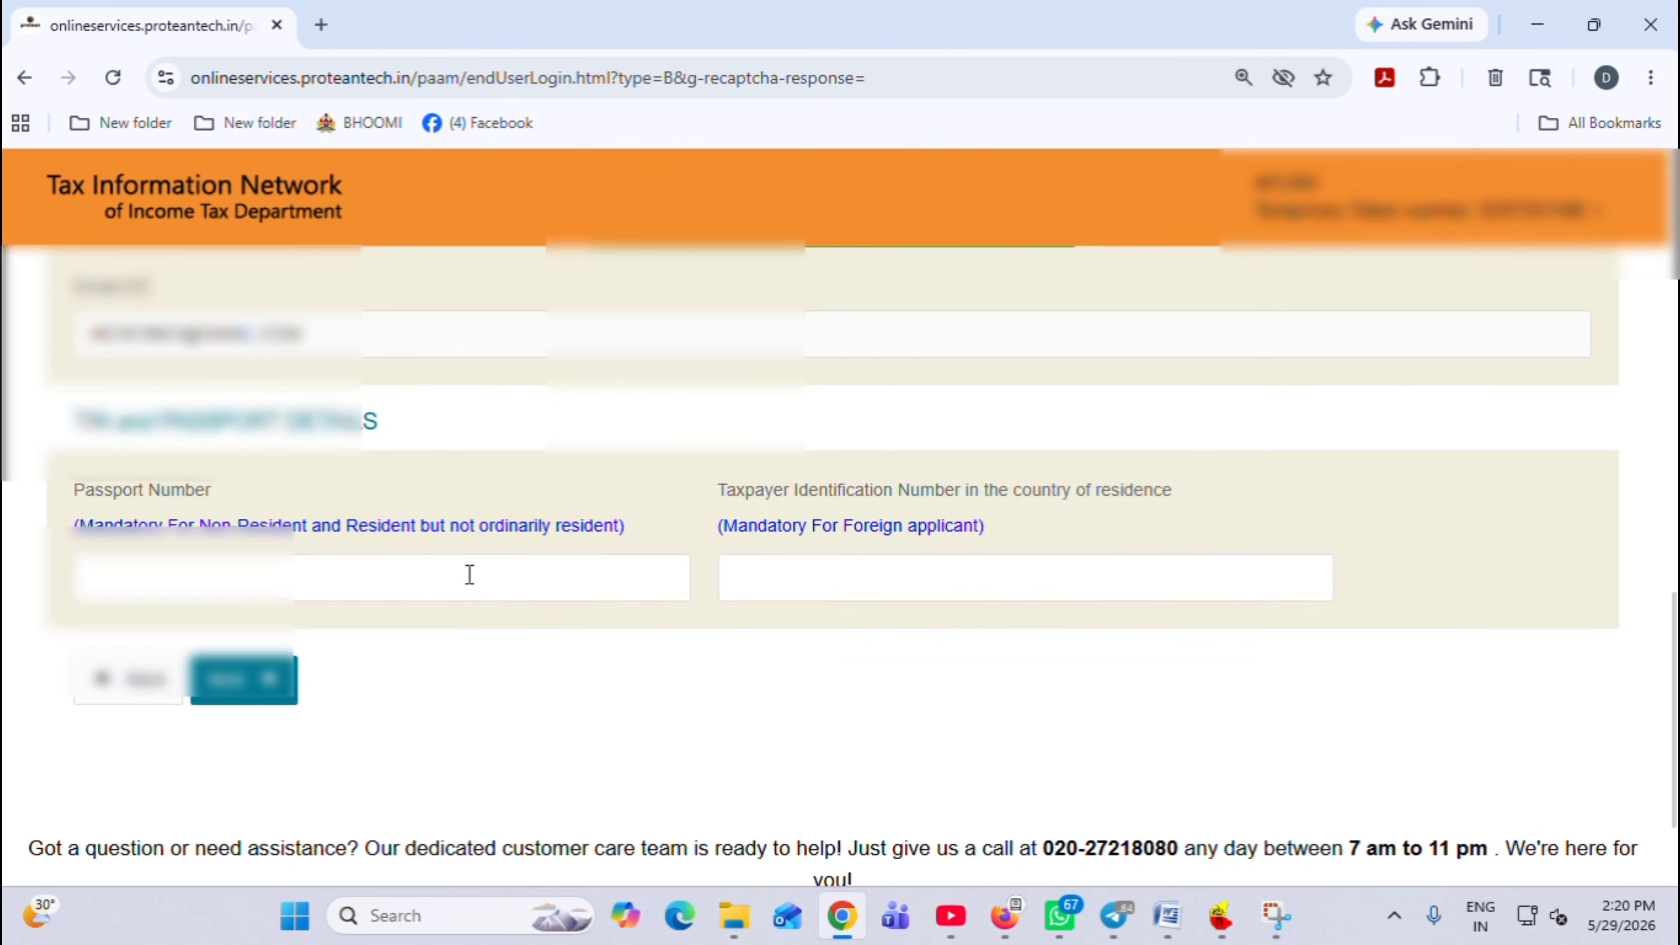
{"action": "left_click_drag", "start_coordinate": [1673, 653], "coordinate": [1674, 674]}
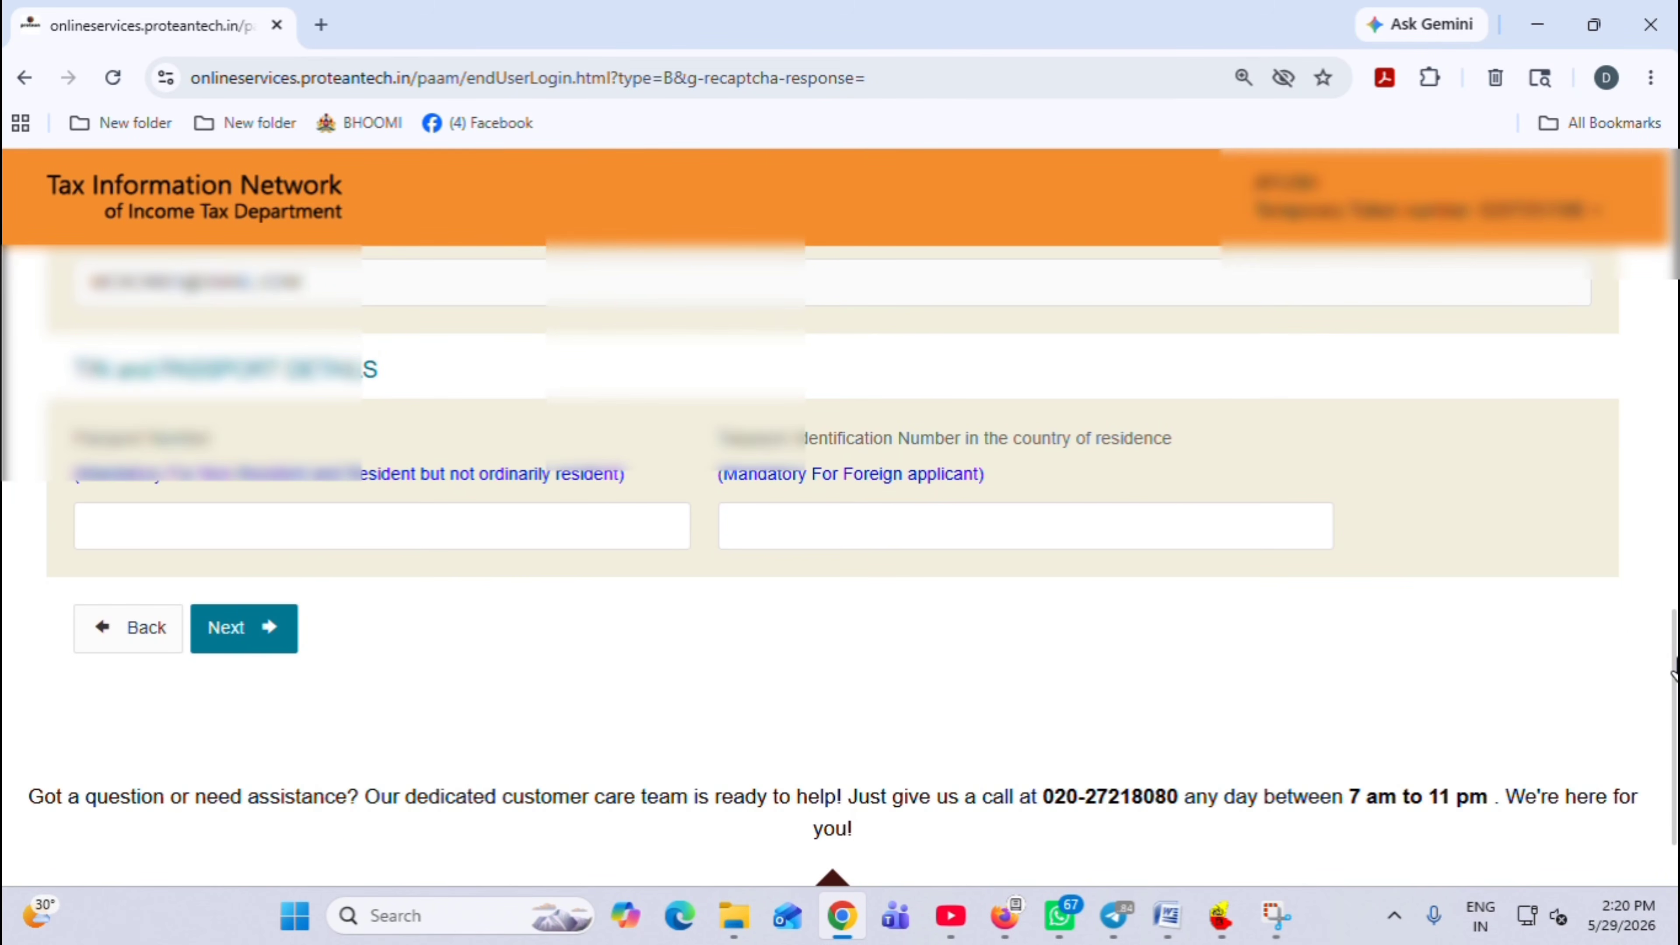
In Document details, choose Matriculation Marksheet as date-of-birth proof and Copy of Pan Card as PAN proof
{"action": "left_click", "coordinate": [248, 638]}
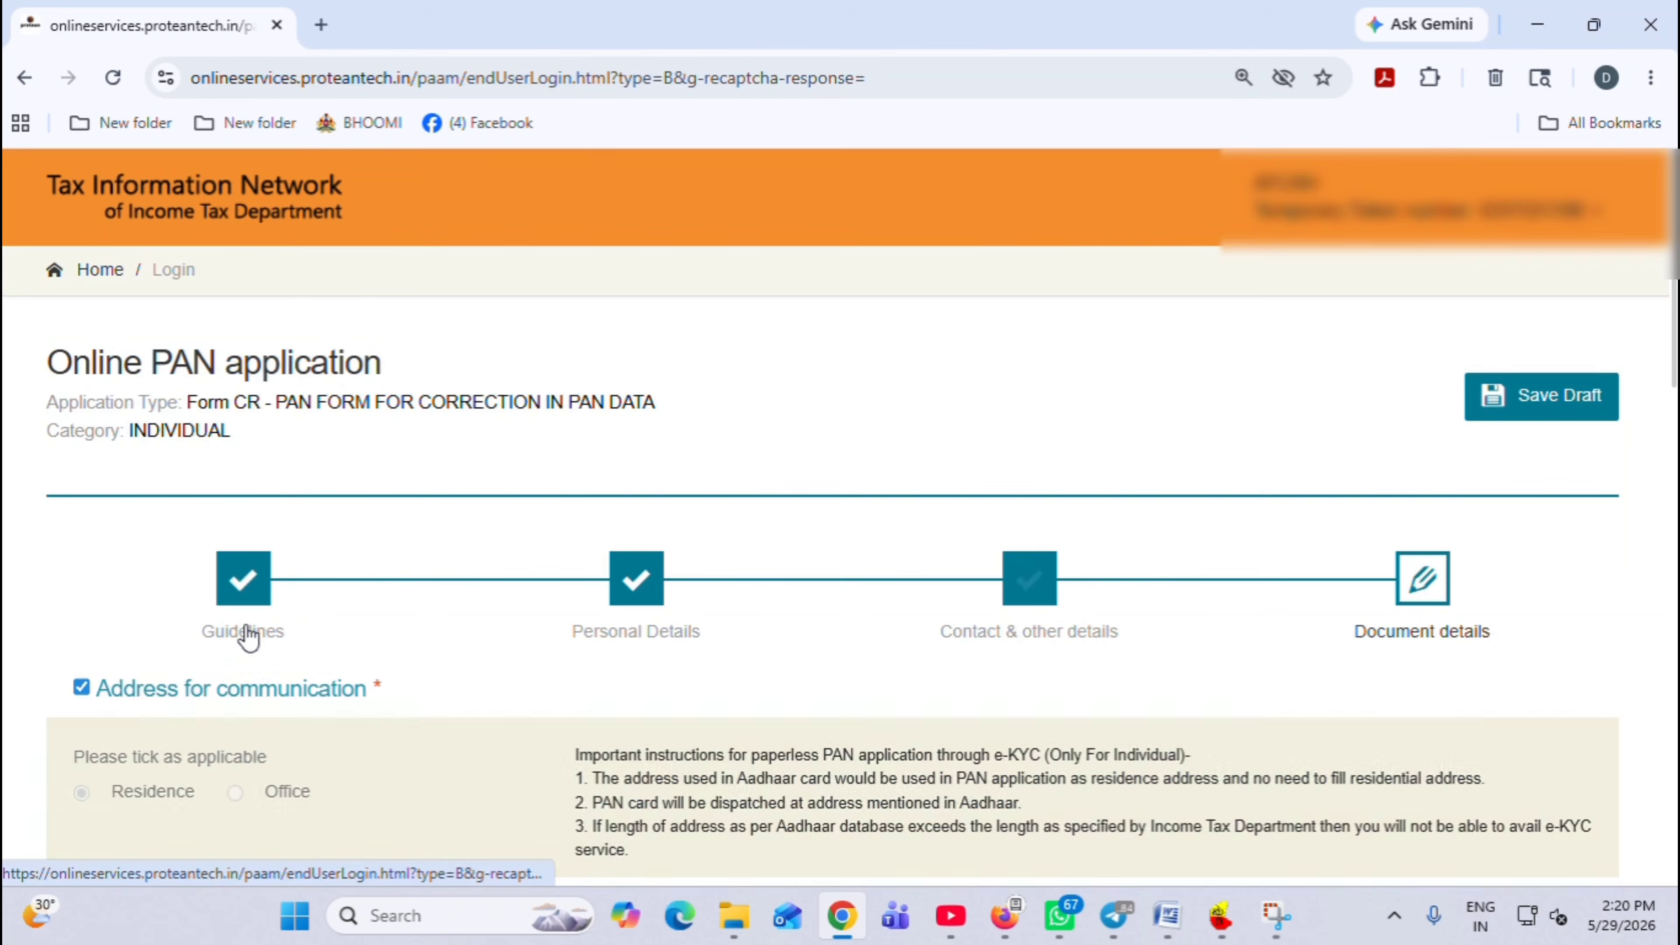
{"action": "scroll", "coordinate": [895, 555], "scroll_direction": "down", "scroll_amount": 1}
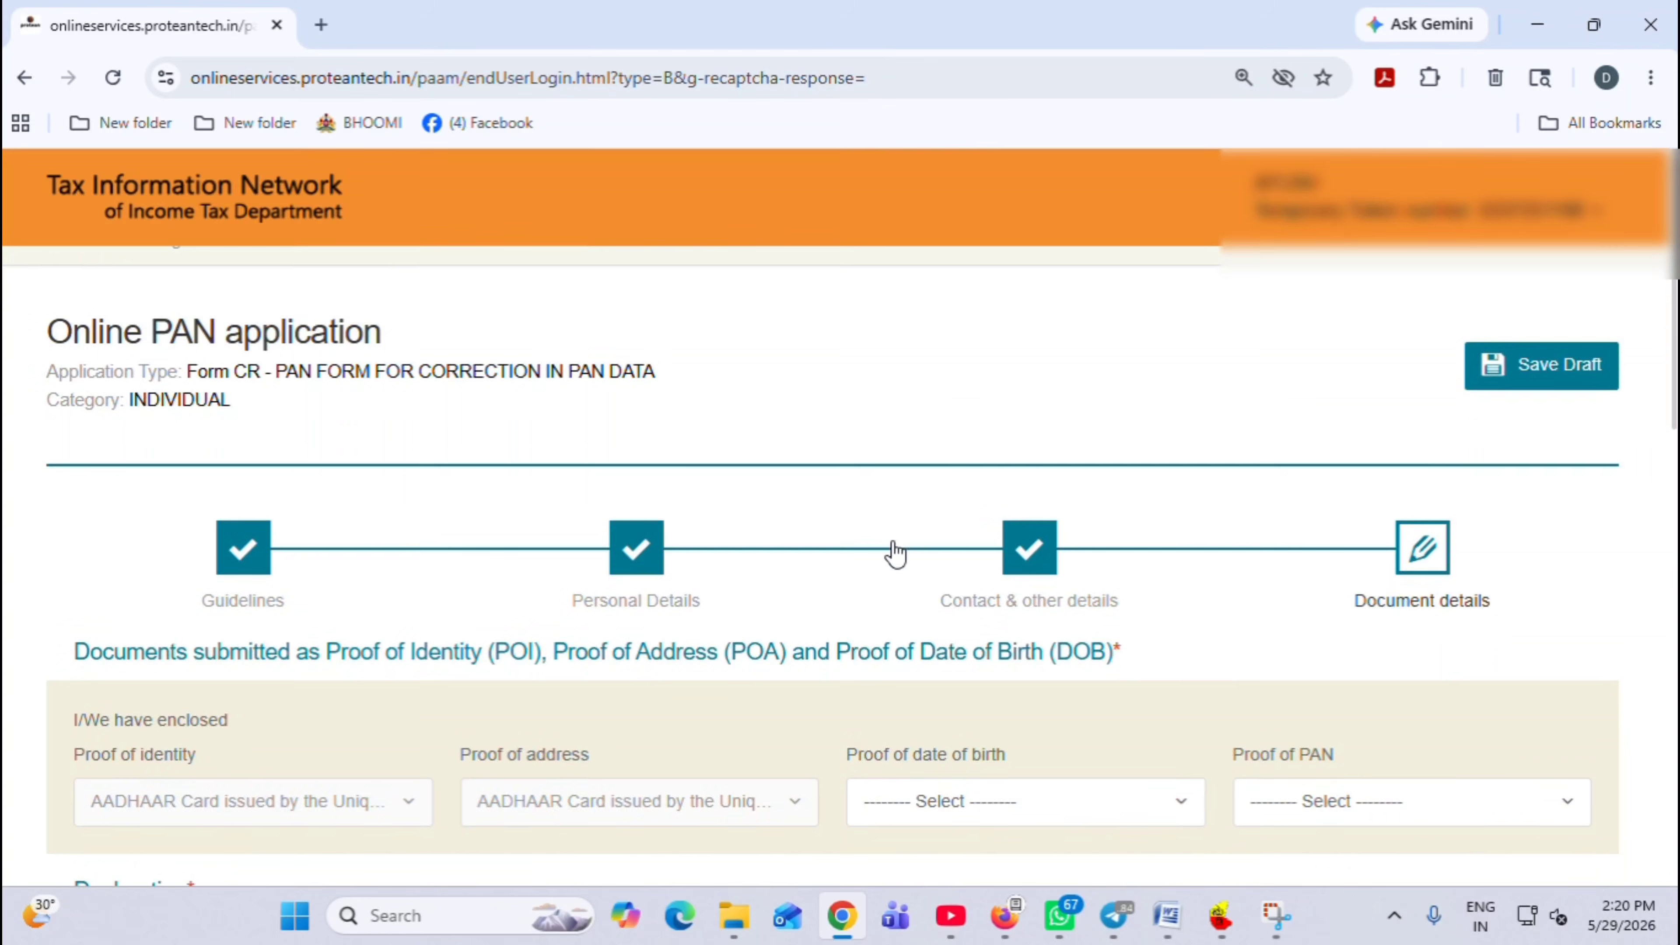
{"action": "left_click_drag", "start_coordinate": [1675, 363], "coordinate": [1677, 516]}
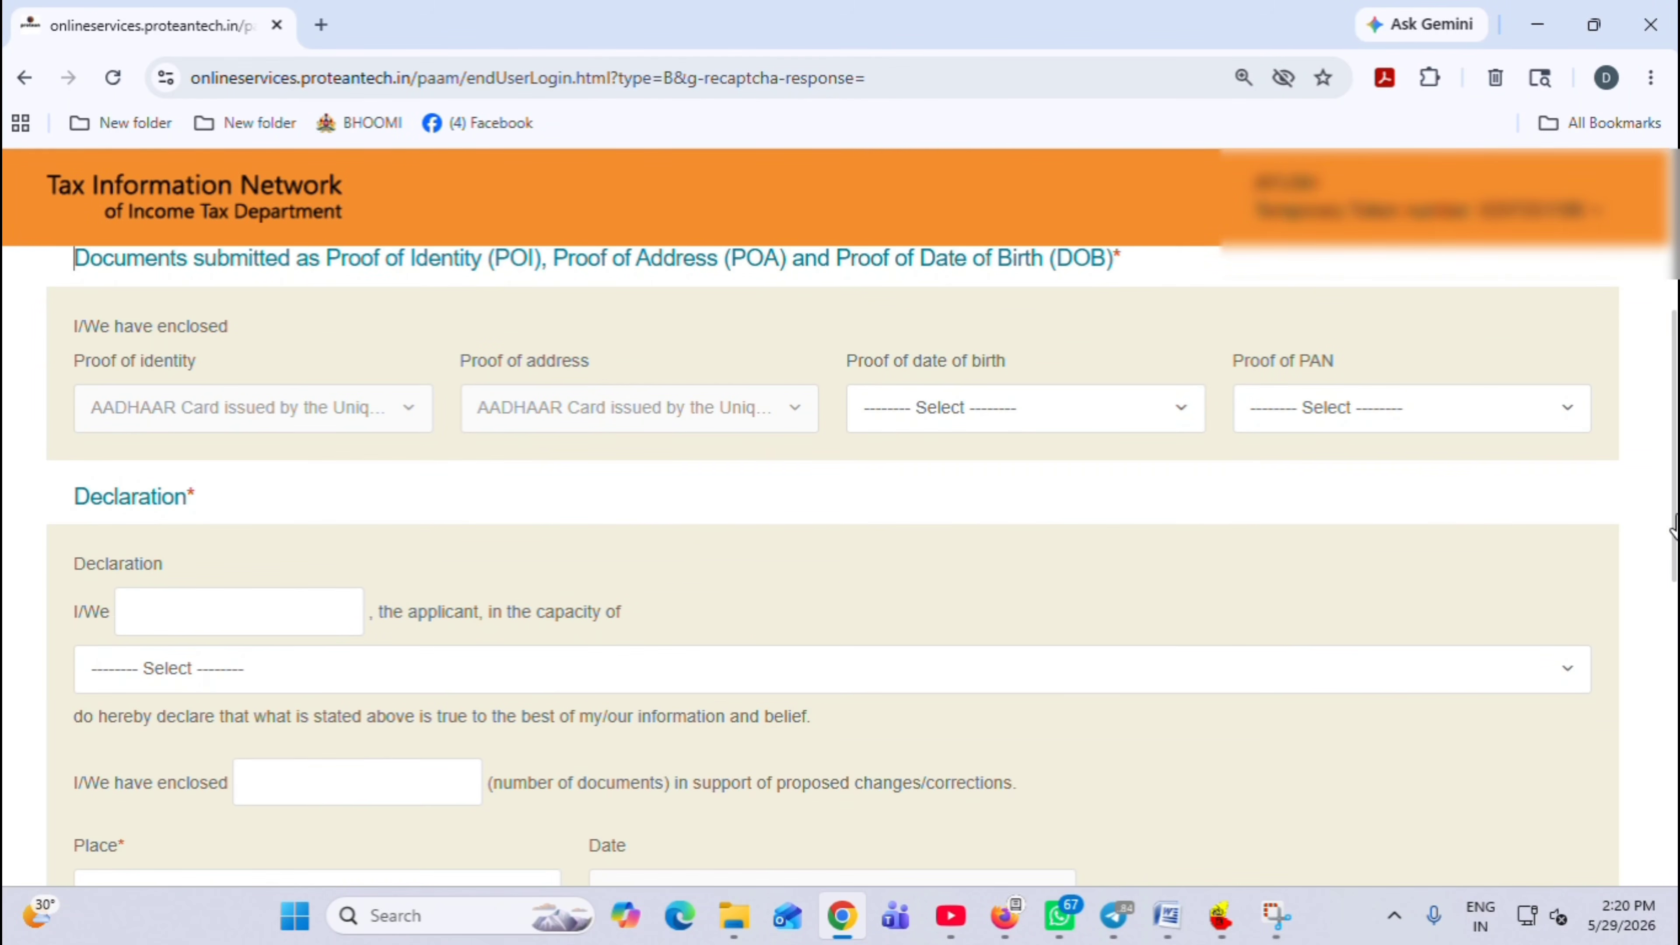
{"action": "scroll", "coordinate": [1675, 527], "scroll_direction": "up", "scroll_amount": 1}
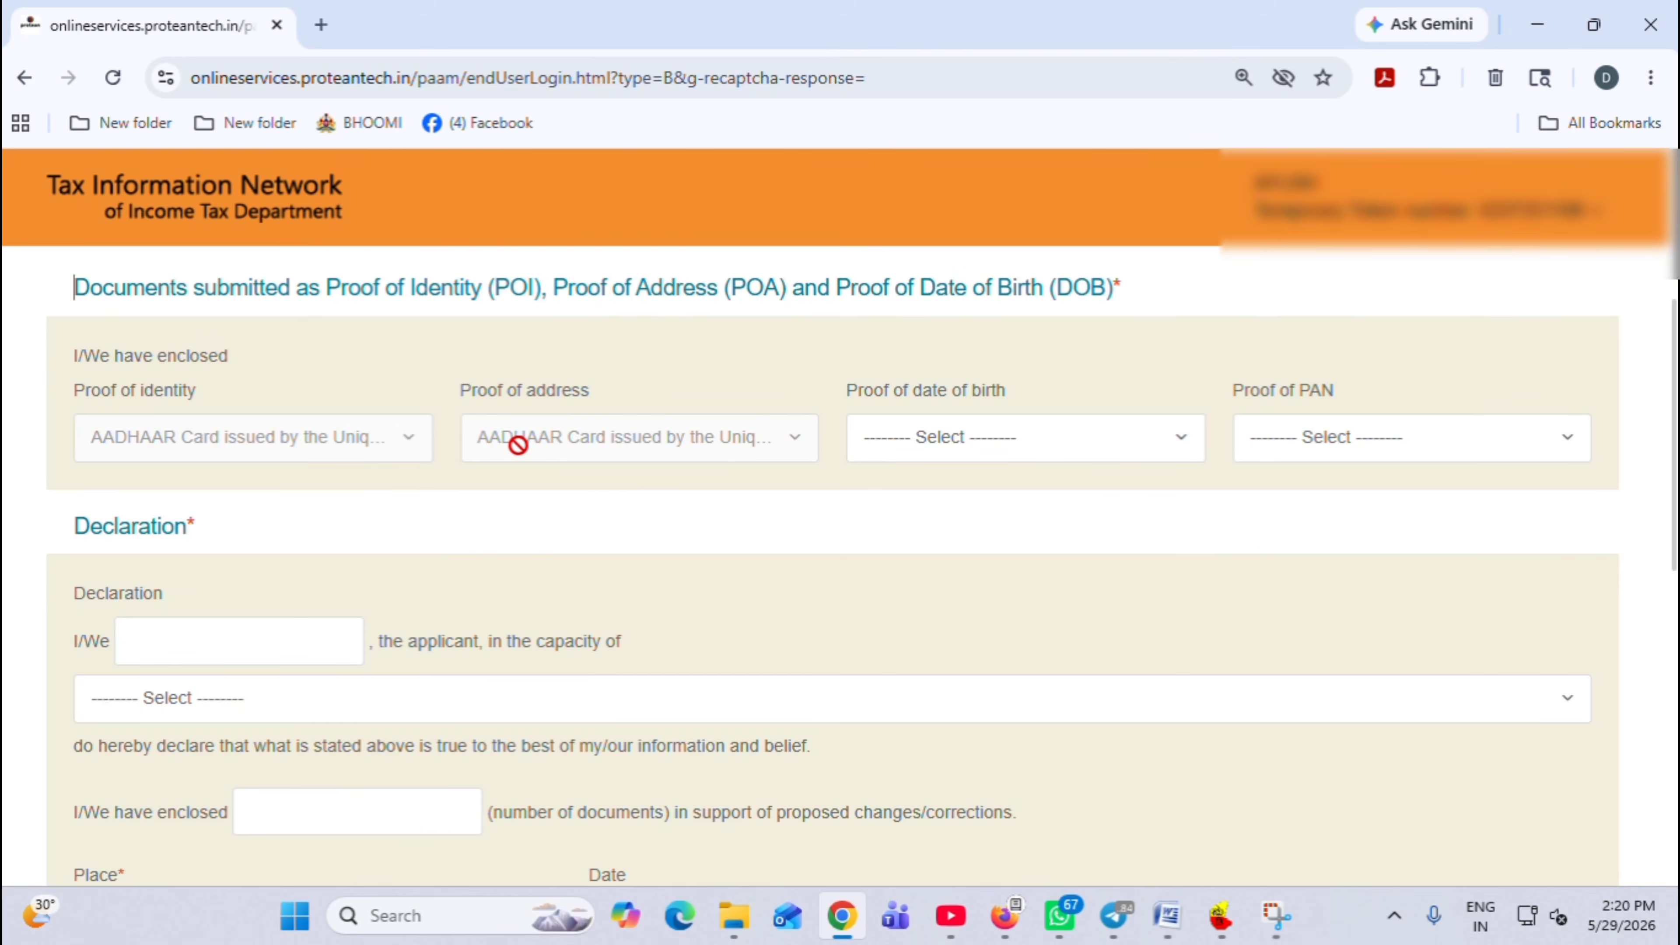
{"action": "left_click", "coordinate": [975, 445]}
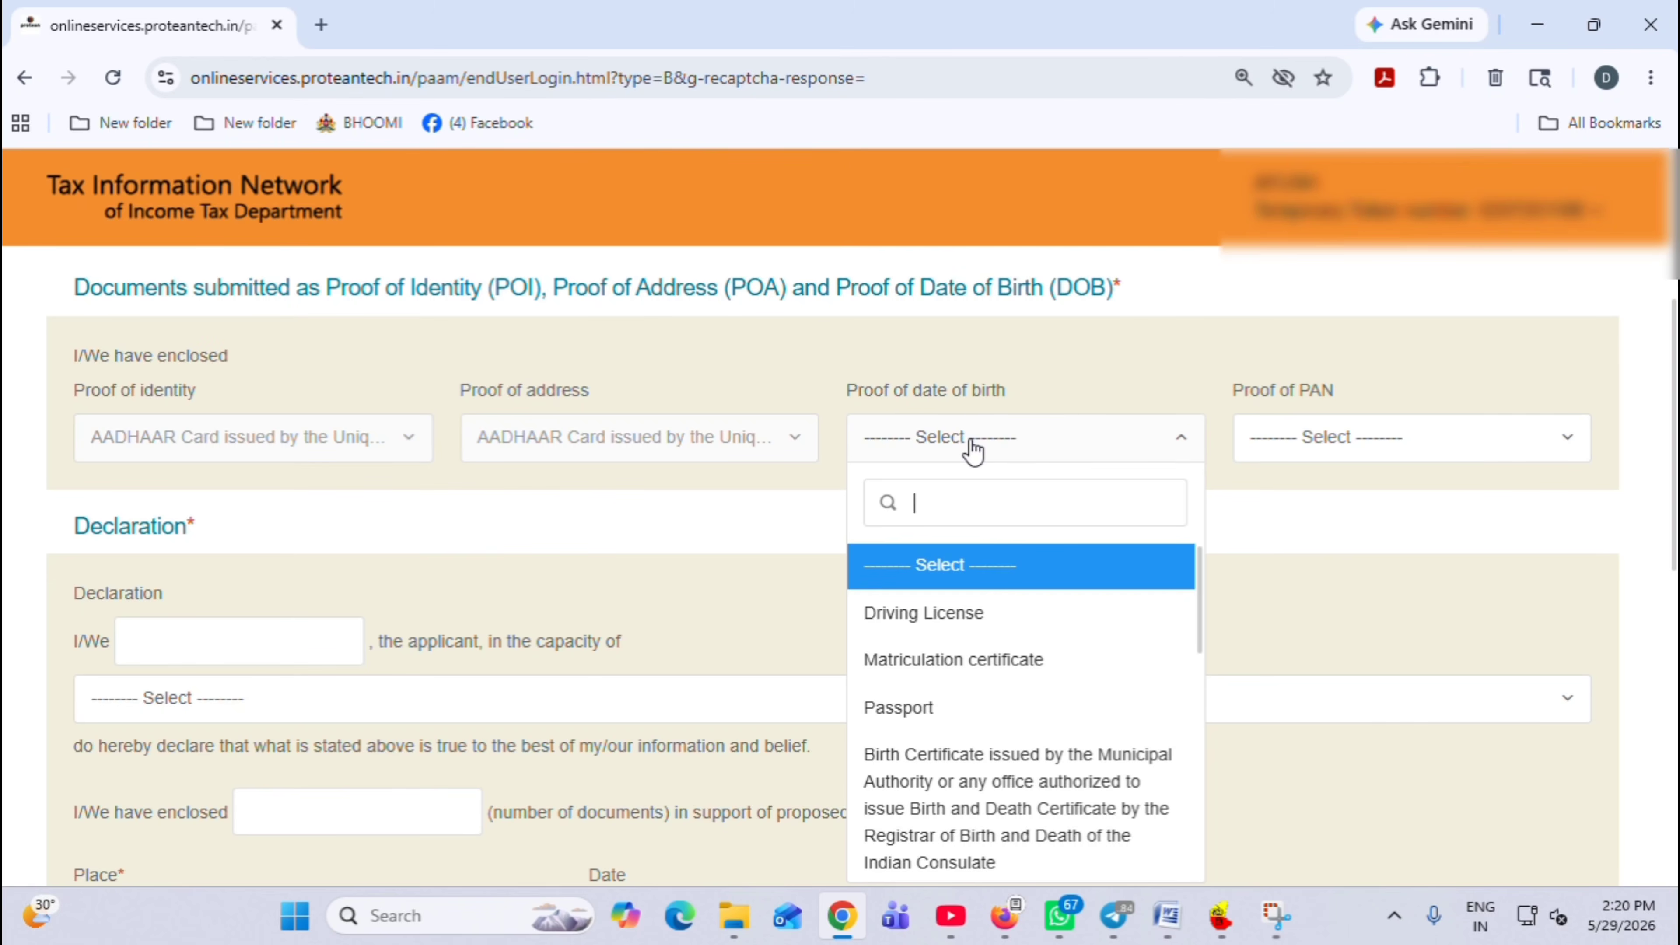
{"action": "type", "text": "M"}
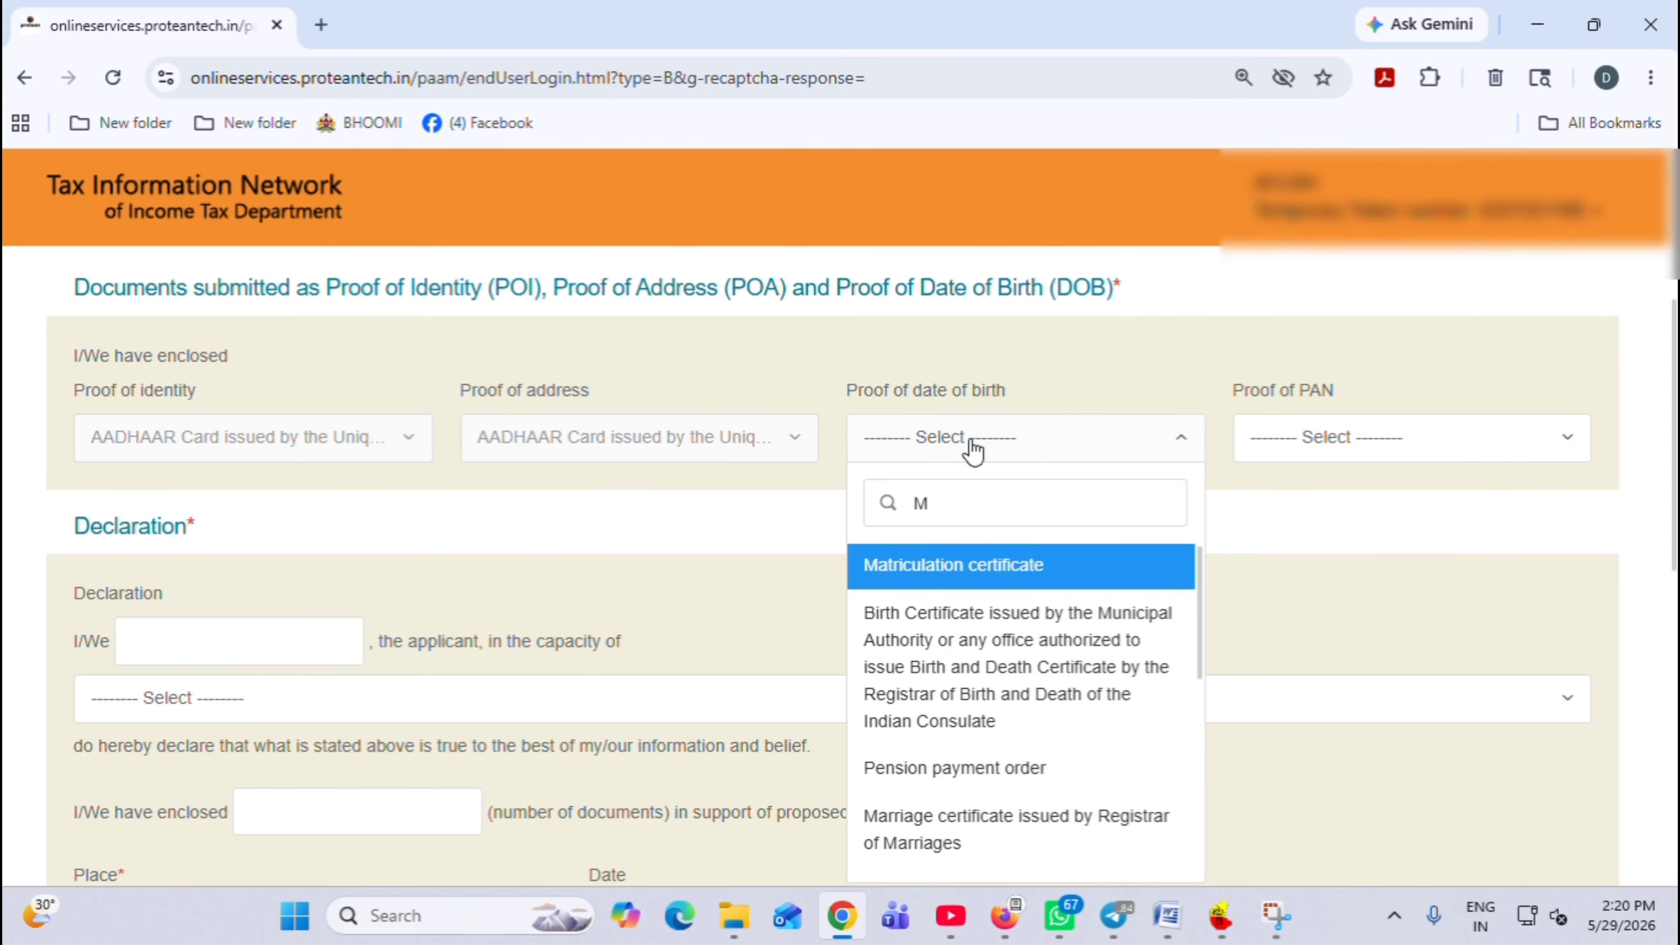
{"action": "type", "text": "M"}
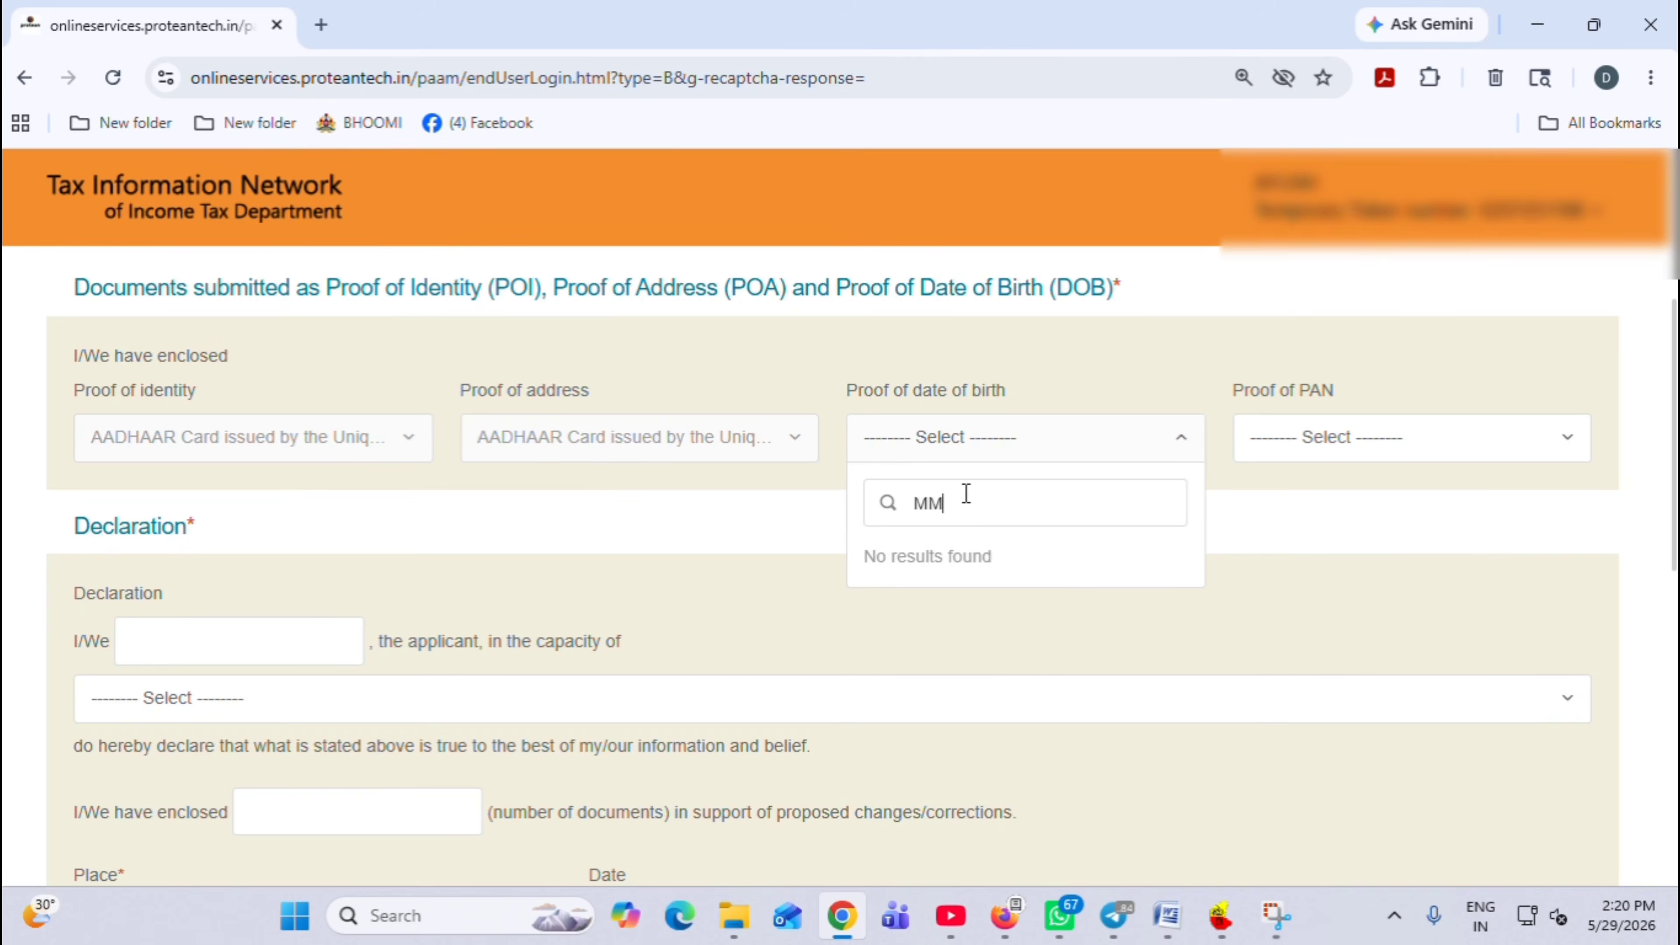
{"action": "key", "text": "BackSpace"}
{"action": "key", "text": "BackSpace"}
{"action": "scroll", "coordinate": [1019, 692], "scroll_direction": "down", "scroll_amount": 2}
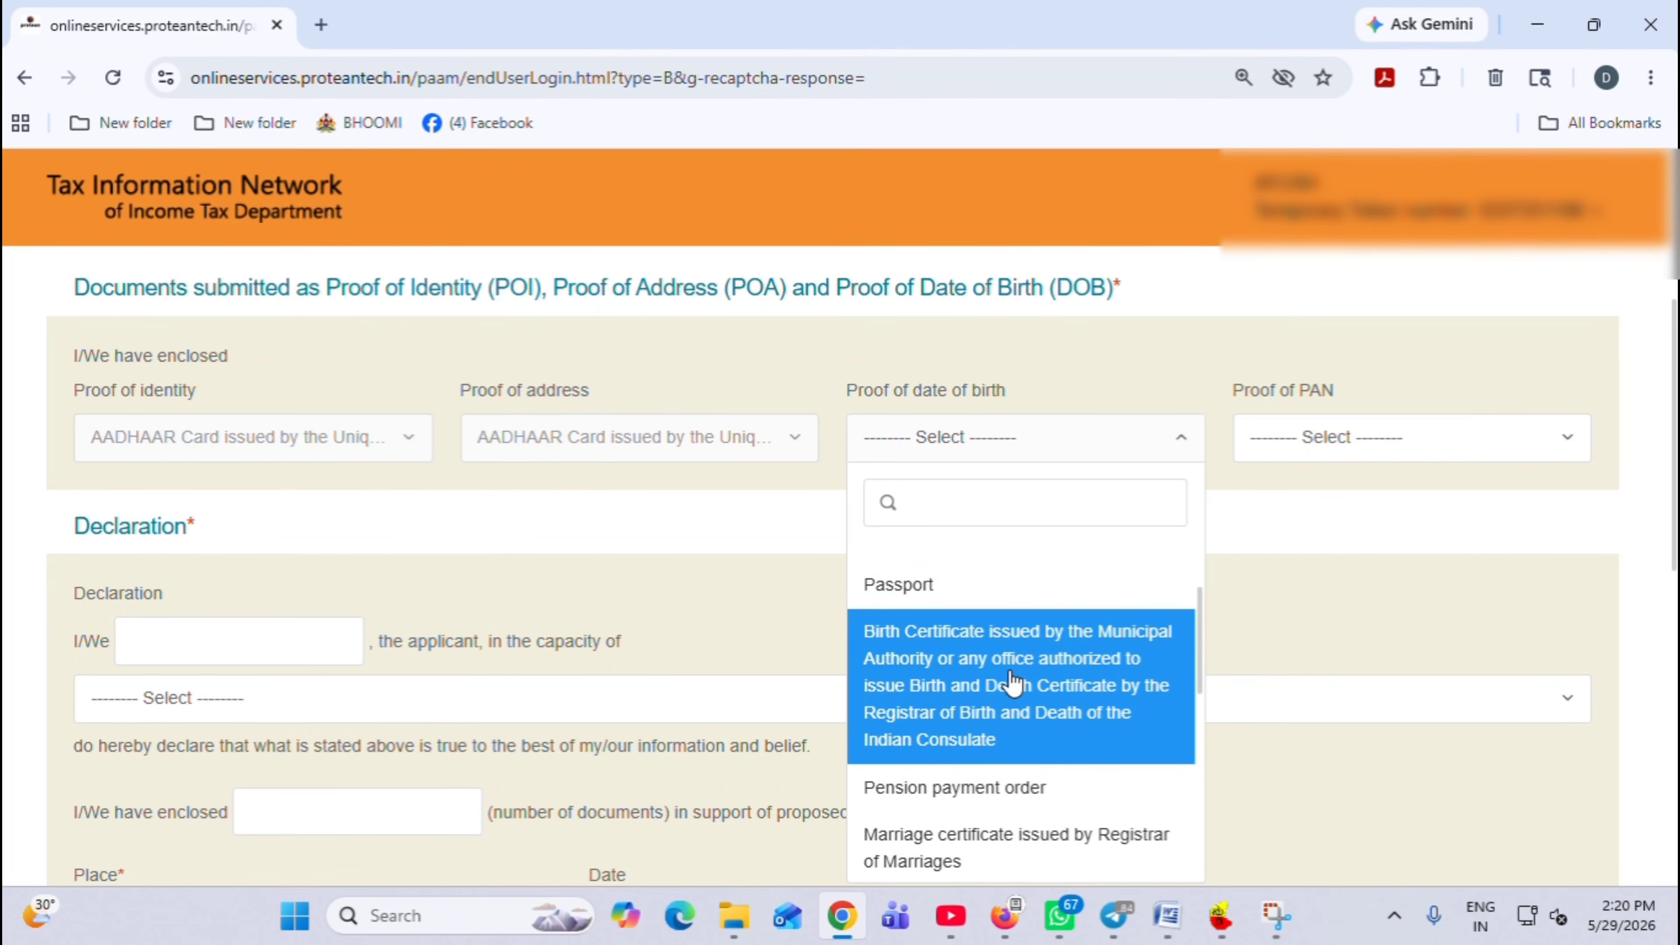
{"action": "scroll", "coordinate": [1027, 715], "scroll_direction": "down", "scroll_amount": 5}
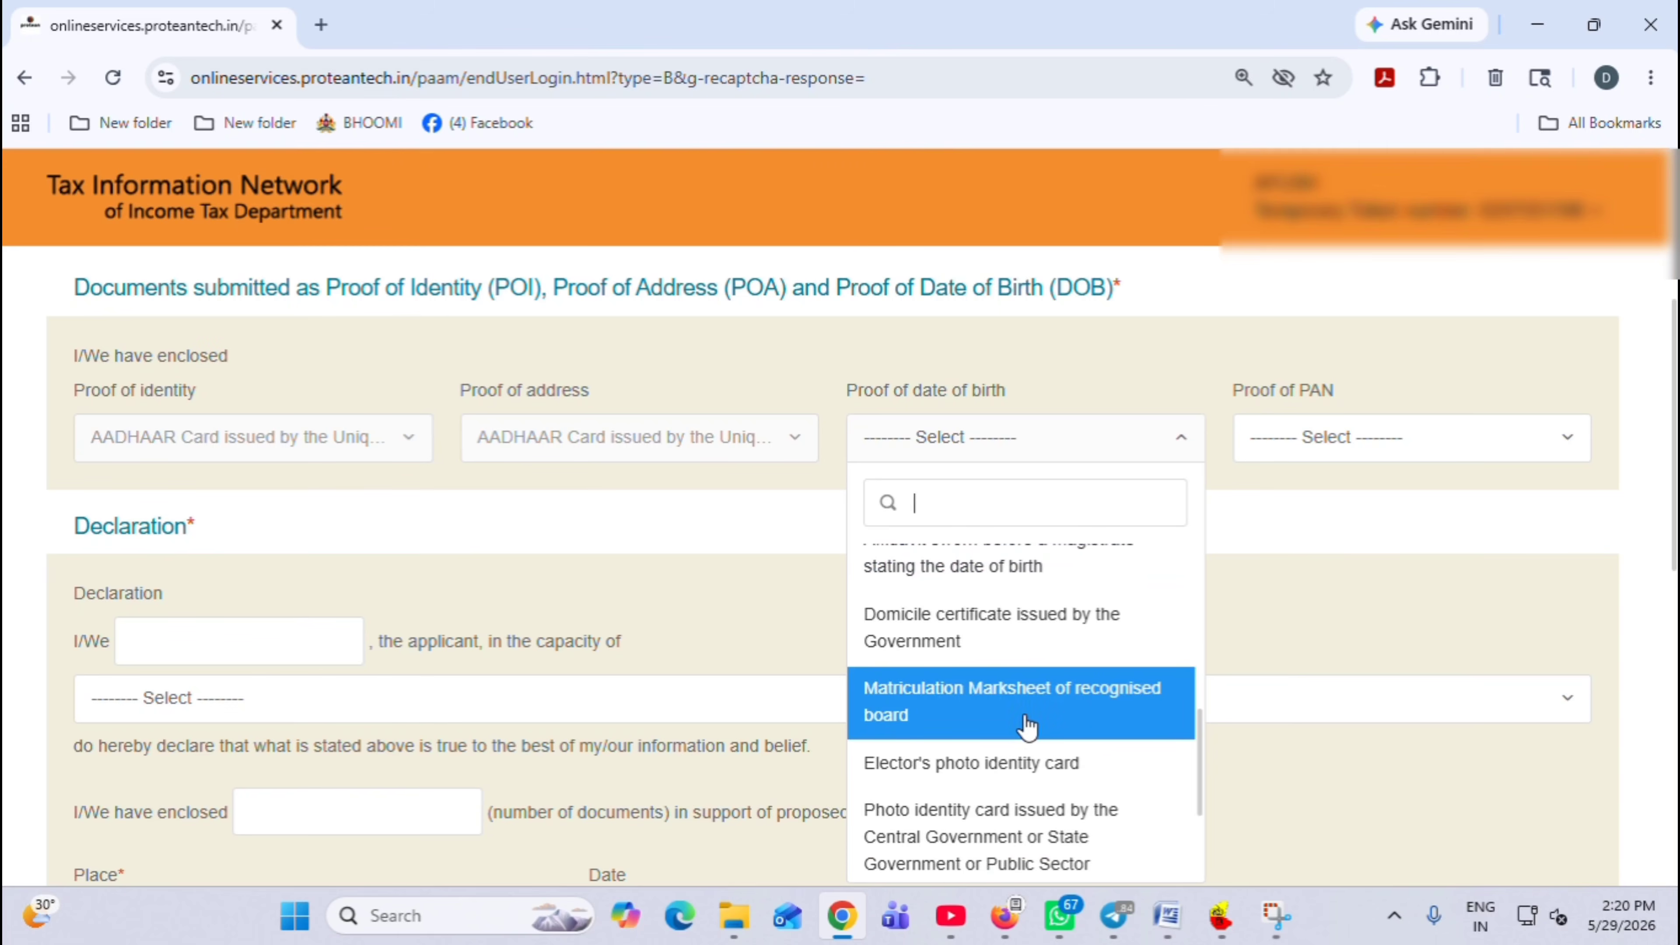
{"action": "left_click", "coordinate": [1025, 718]}
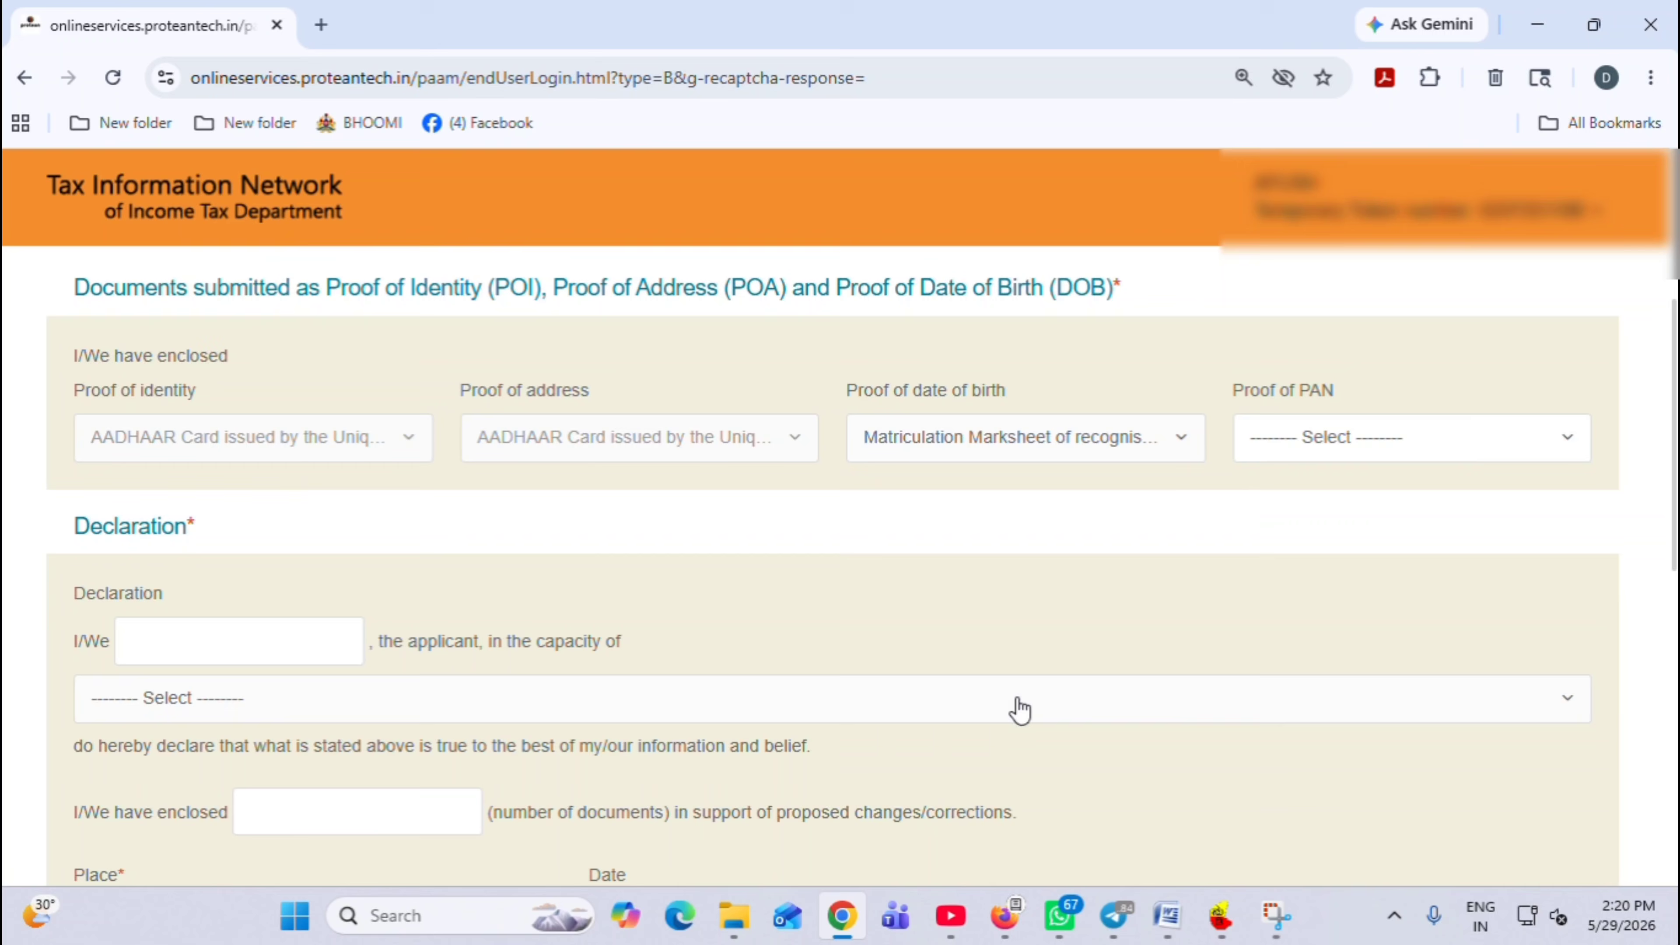
{"action": "left_click", "coordinate": [1358, 450]}
{"action": "left_click", "coordinate": [1353, 538]}
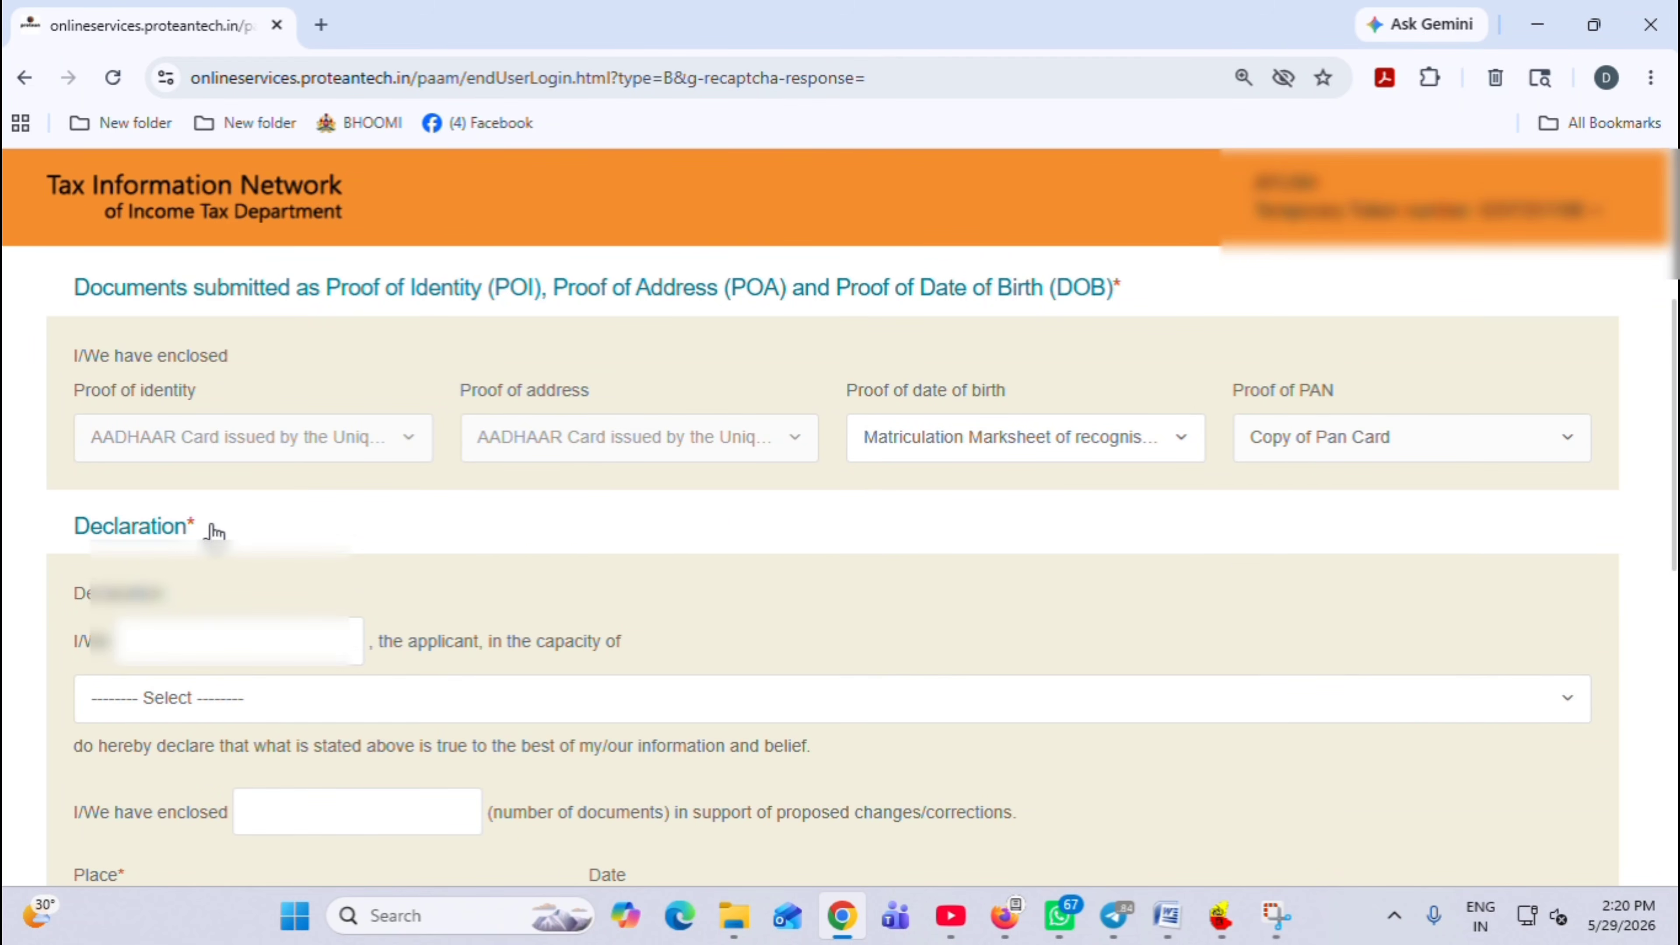
Declare capacity as Self, 2 documents enclosed, and SHORAPUR as the place
{"action": "left_click", "coordinate": [152, 708]}
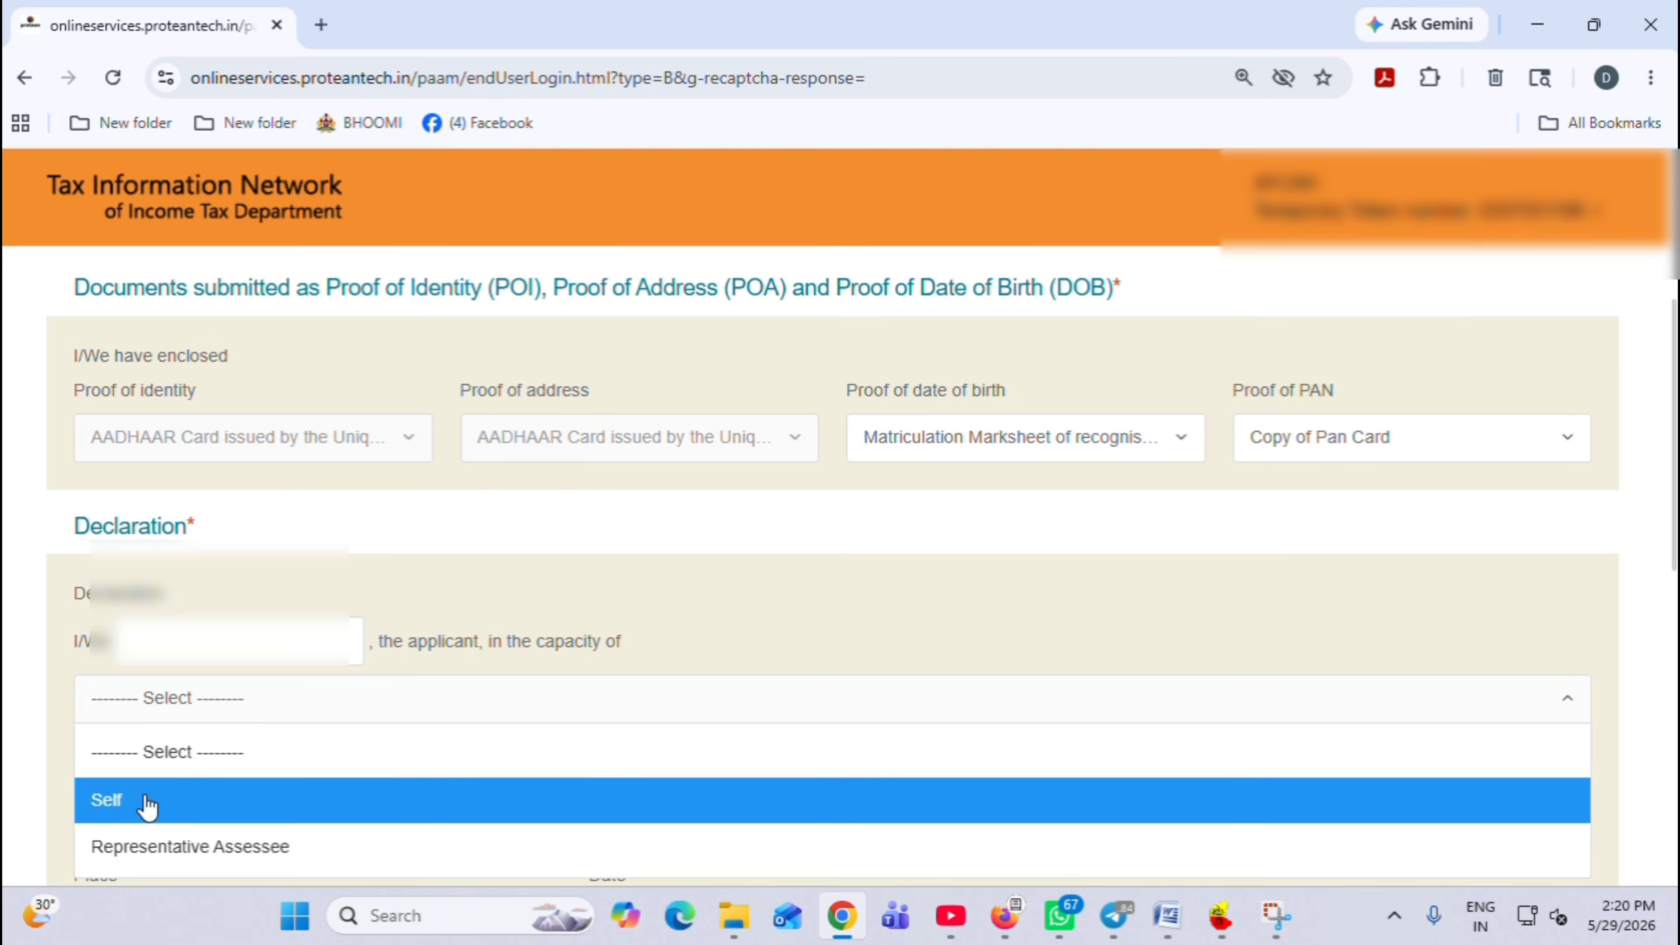
{"action": "left_click", "coordinate": [159, 794]}
{"action": "scroll", "coordinate": [261, 635], "scroll_direction": "down", "scroll_amount": 3}
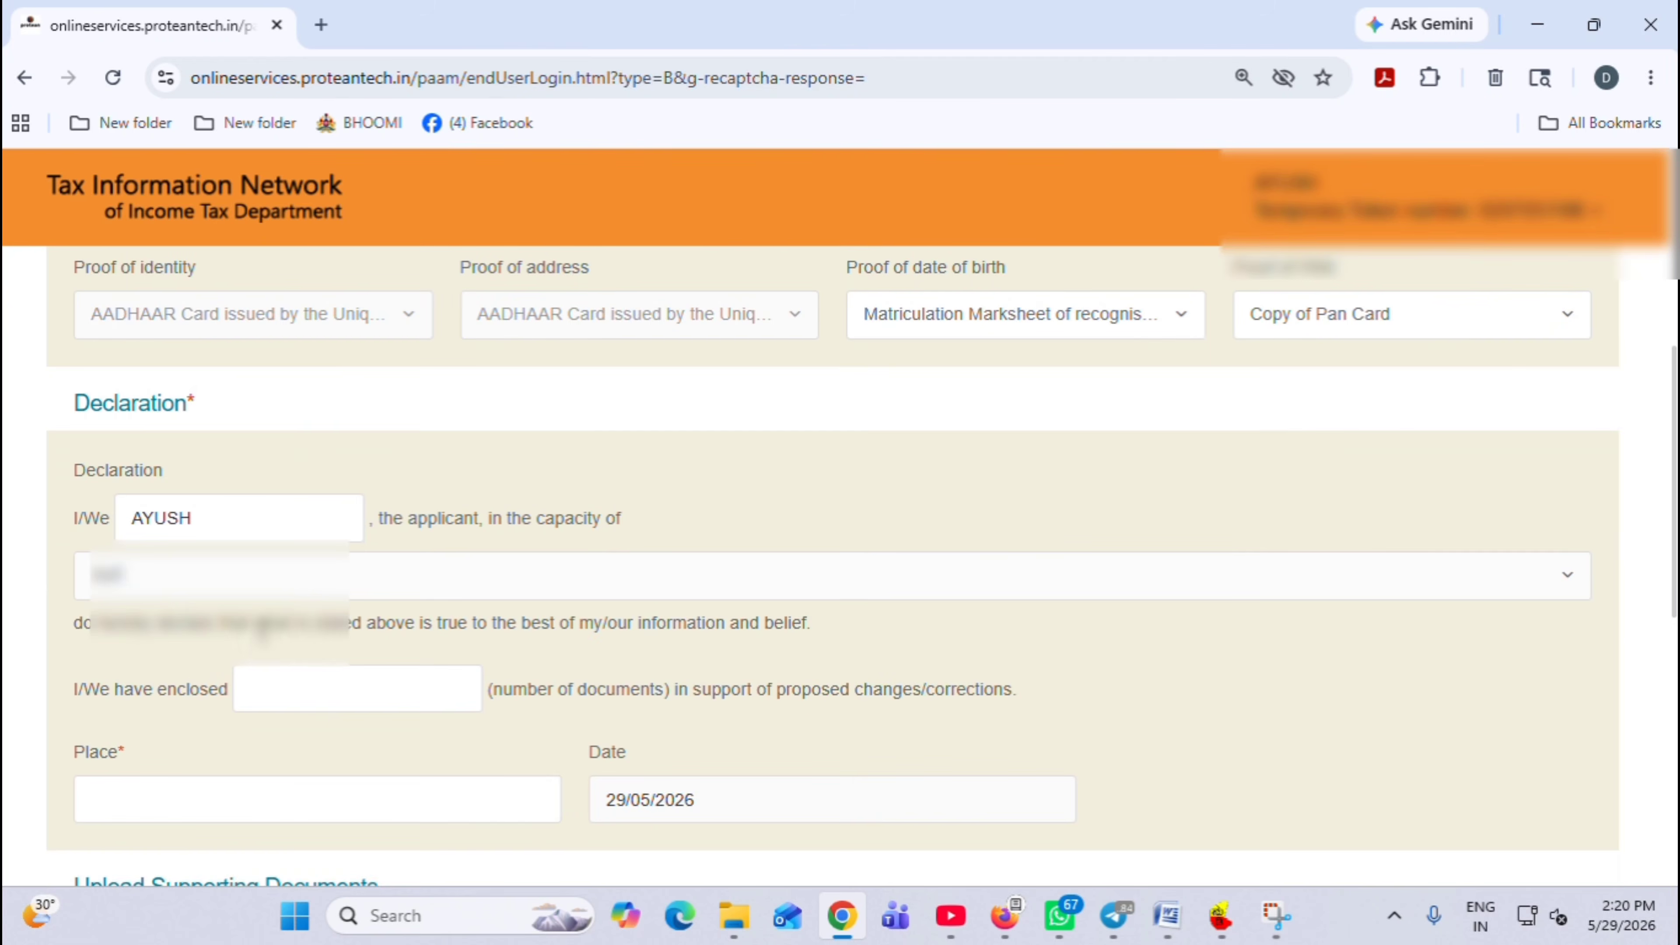
{"action": "left_click_drag", "start_coordinate": [1671, 634], "coordinate": [1673, 728]}
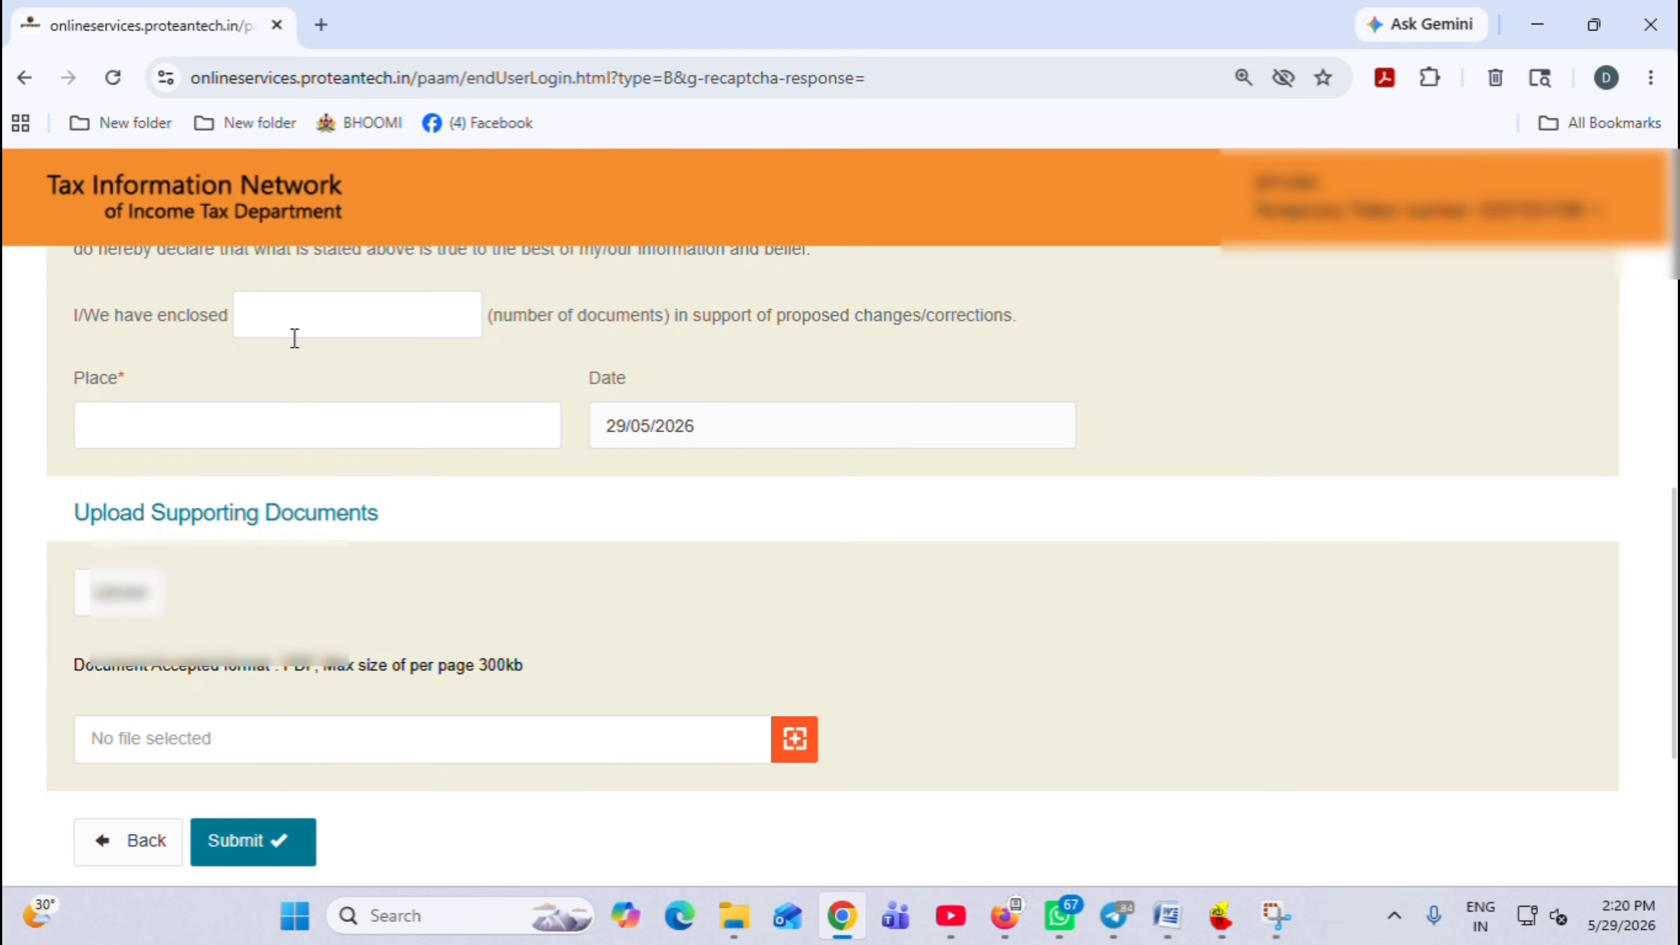
{"action": "left_click", "coordinate": [306, 324]}
{"action": "type", "text": "2"}
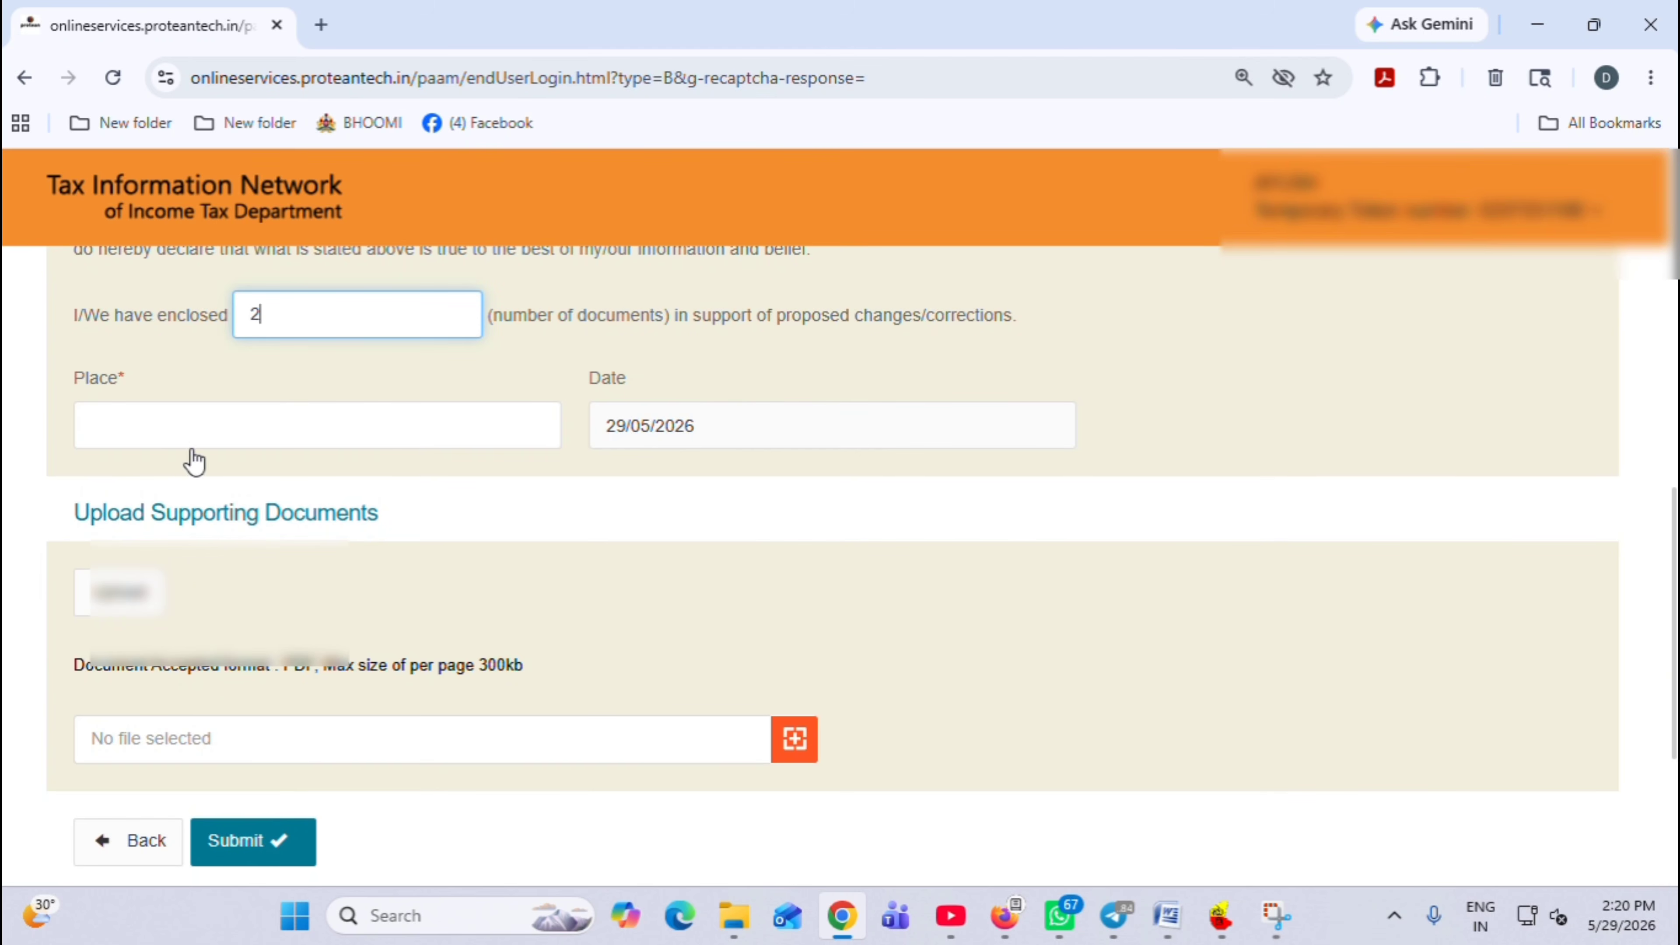
{"action": "left_click", "coordinate": [184, 433]}
{"action": "type", "text": "SHORAPUR"}
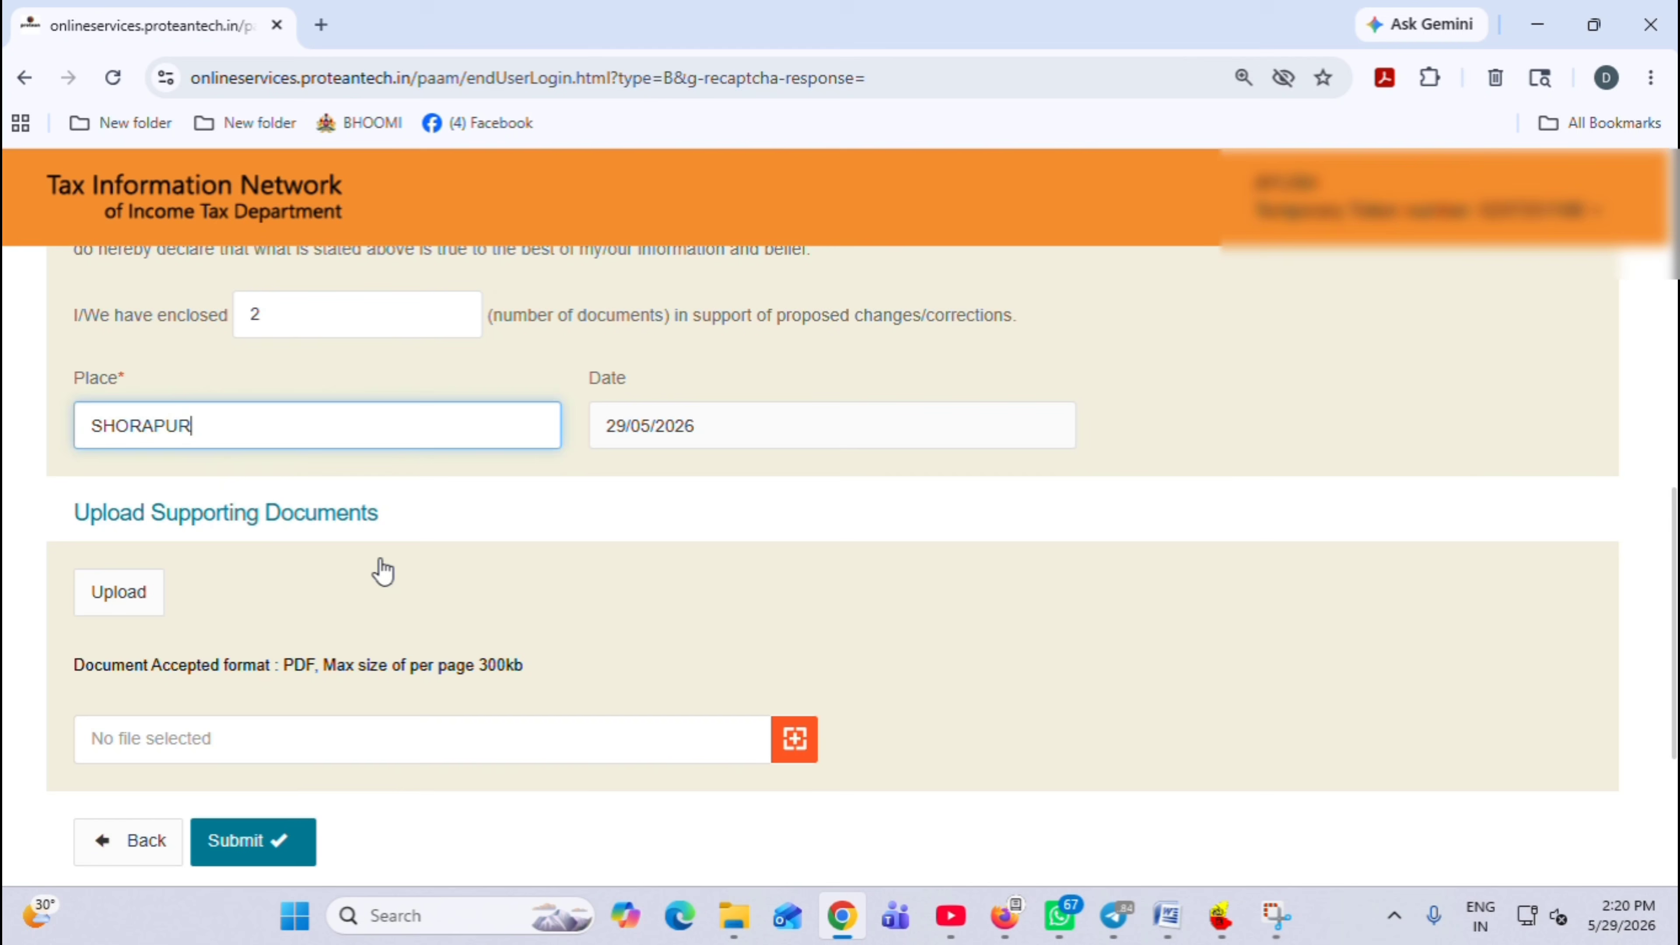
{"action": "left_click", "coordinate": [475, 512]}
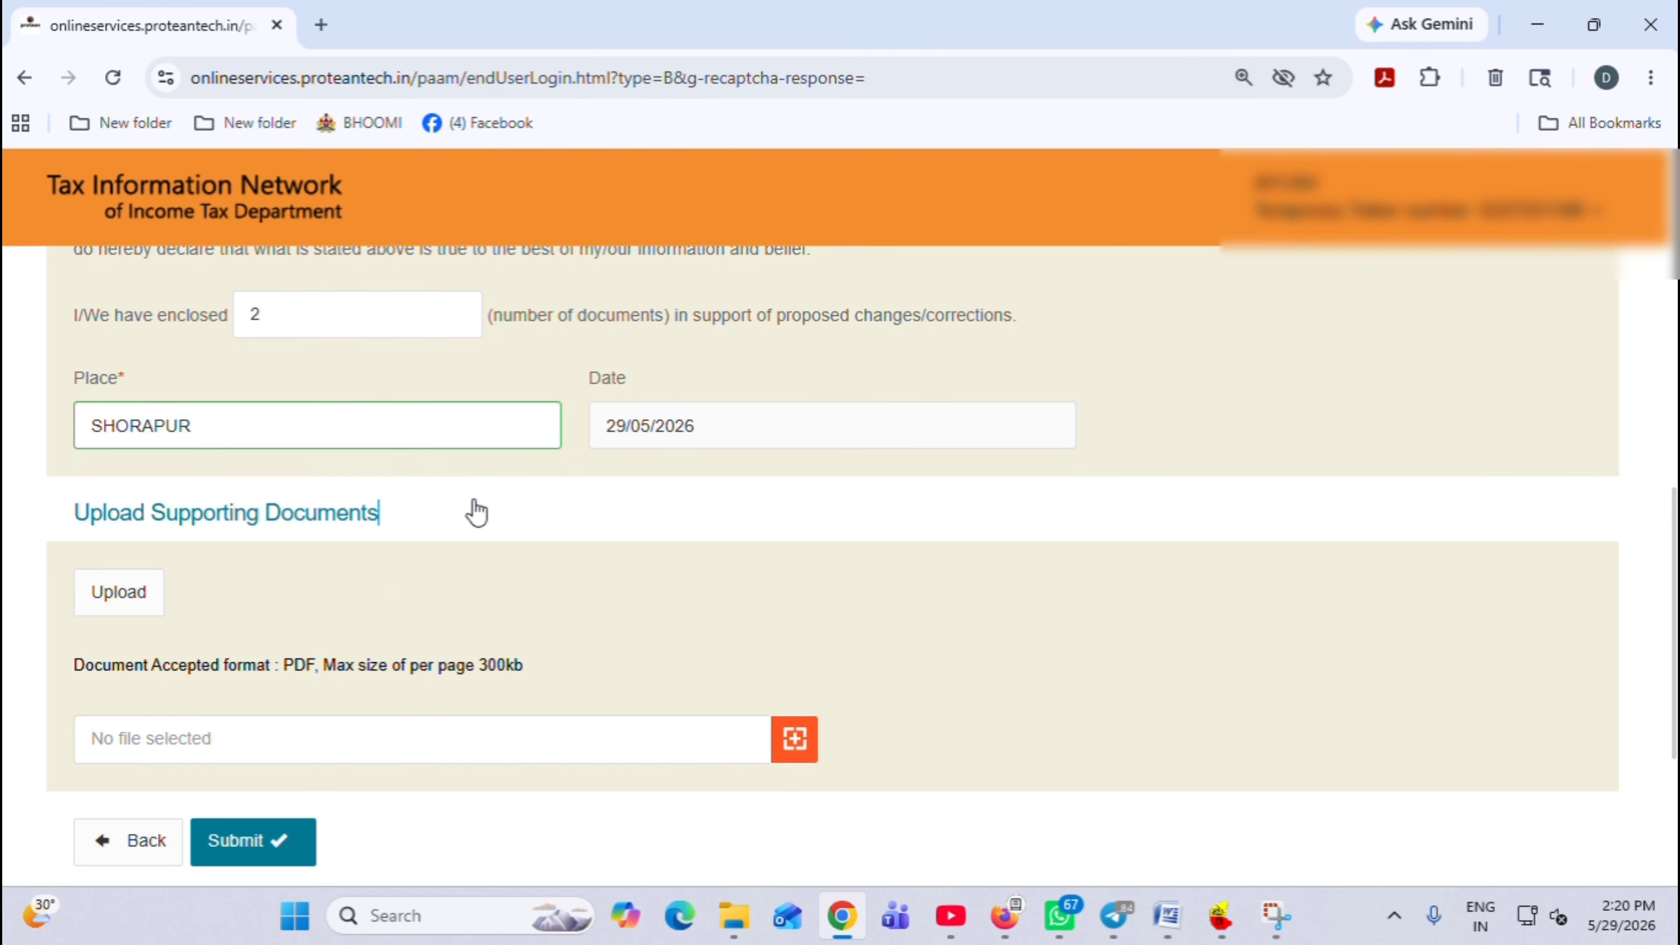
{"action": "scroll", "coordinate": [338, 578], "scroll_direction": "down", "scroll_amount": 2}
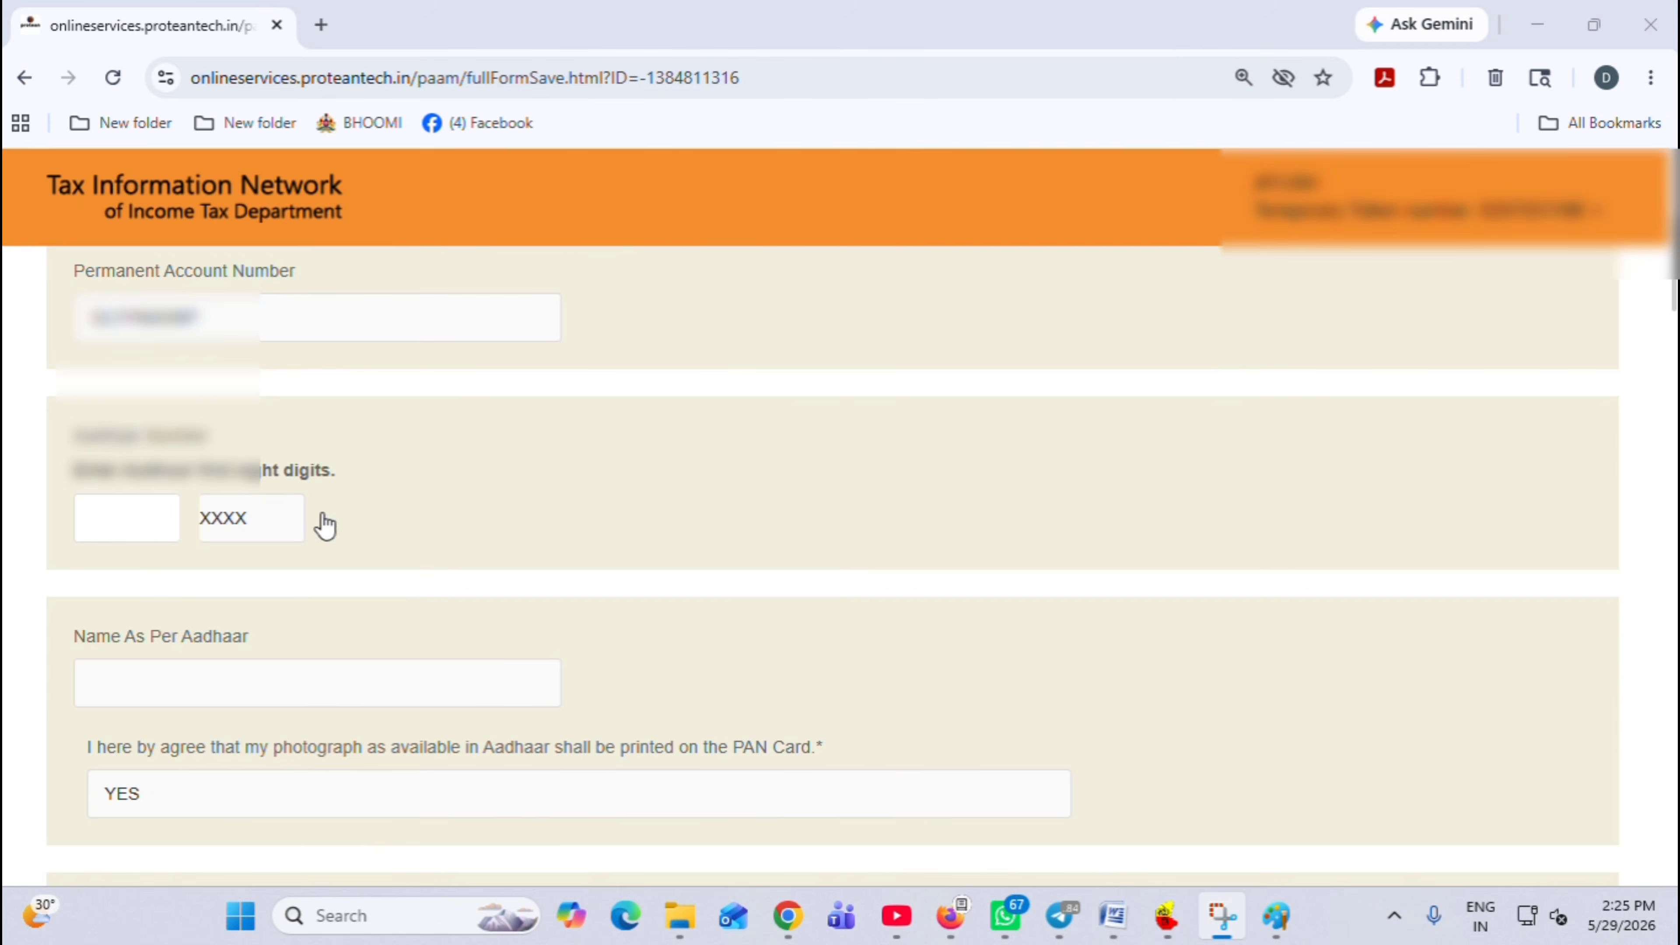
Enter the first eight Aadhaar digits on the review form
{"action": "left_click", "coordinate": [121, 521]}
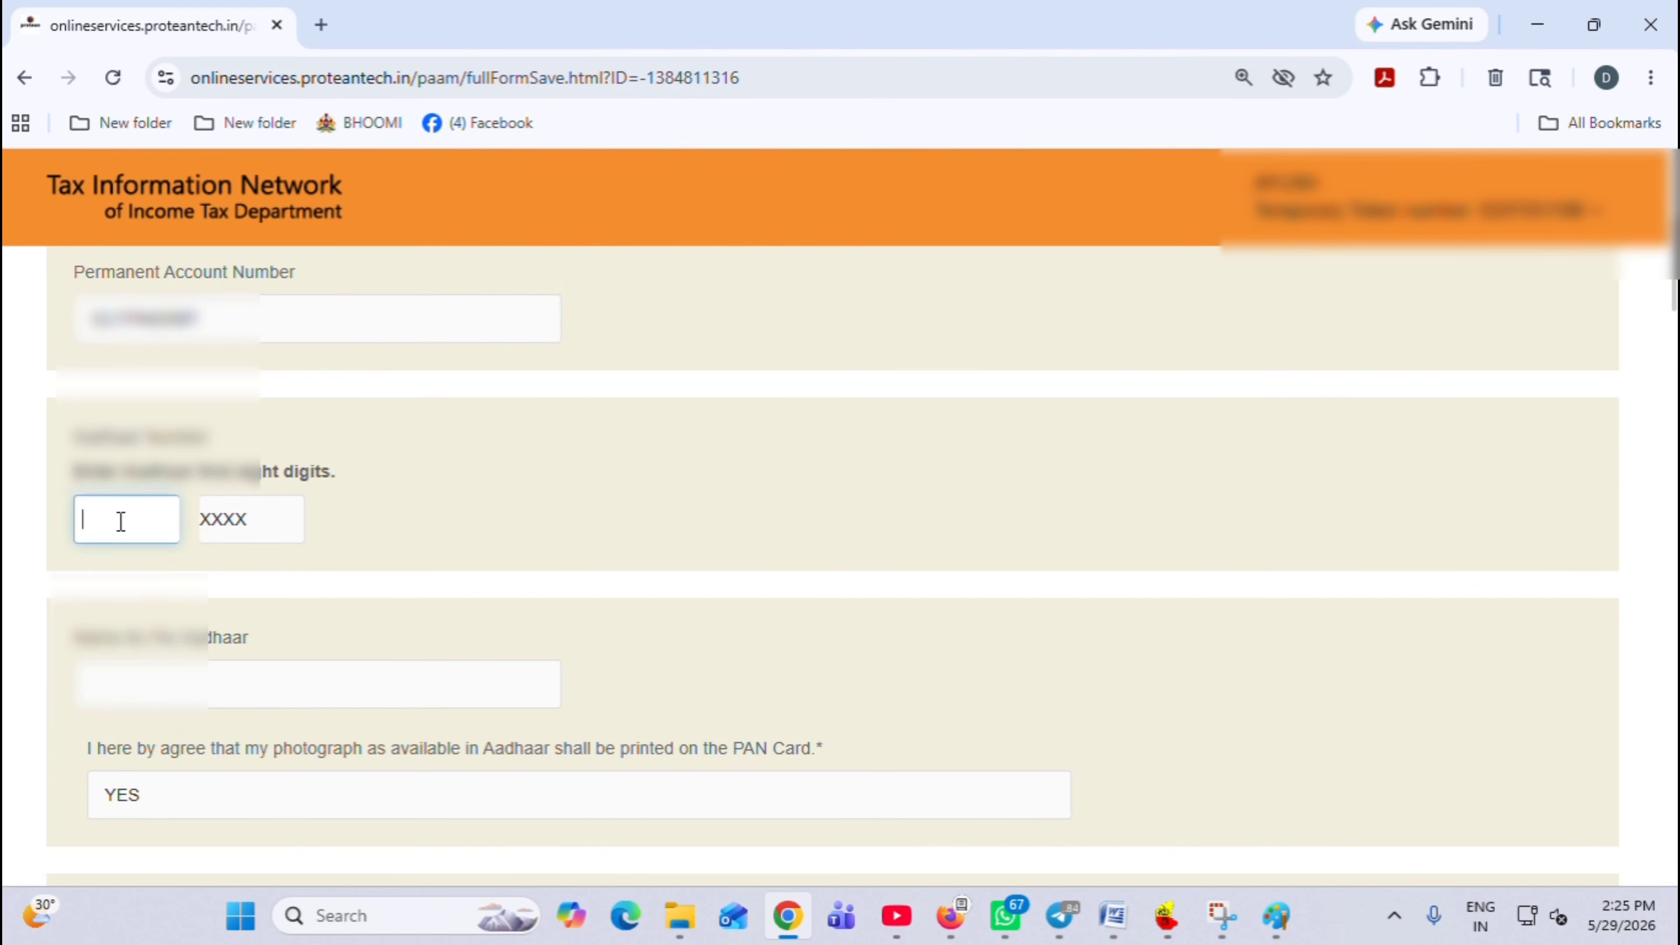
{"action": "scroll", "coordinate": [121, 521], "scroll_direction": "up", "scroll_amount": 2}
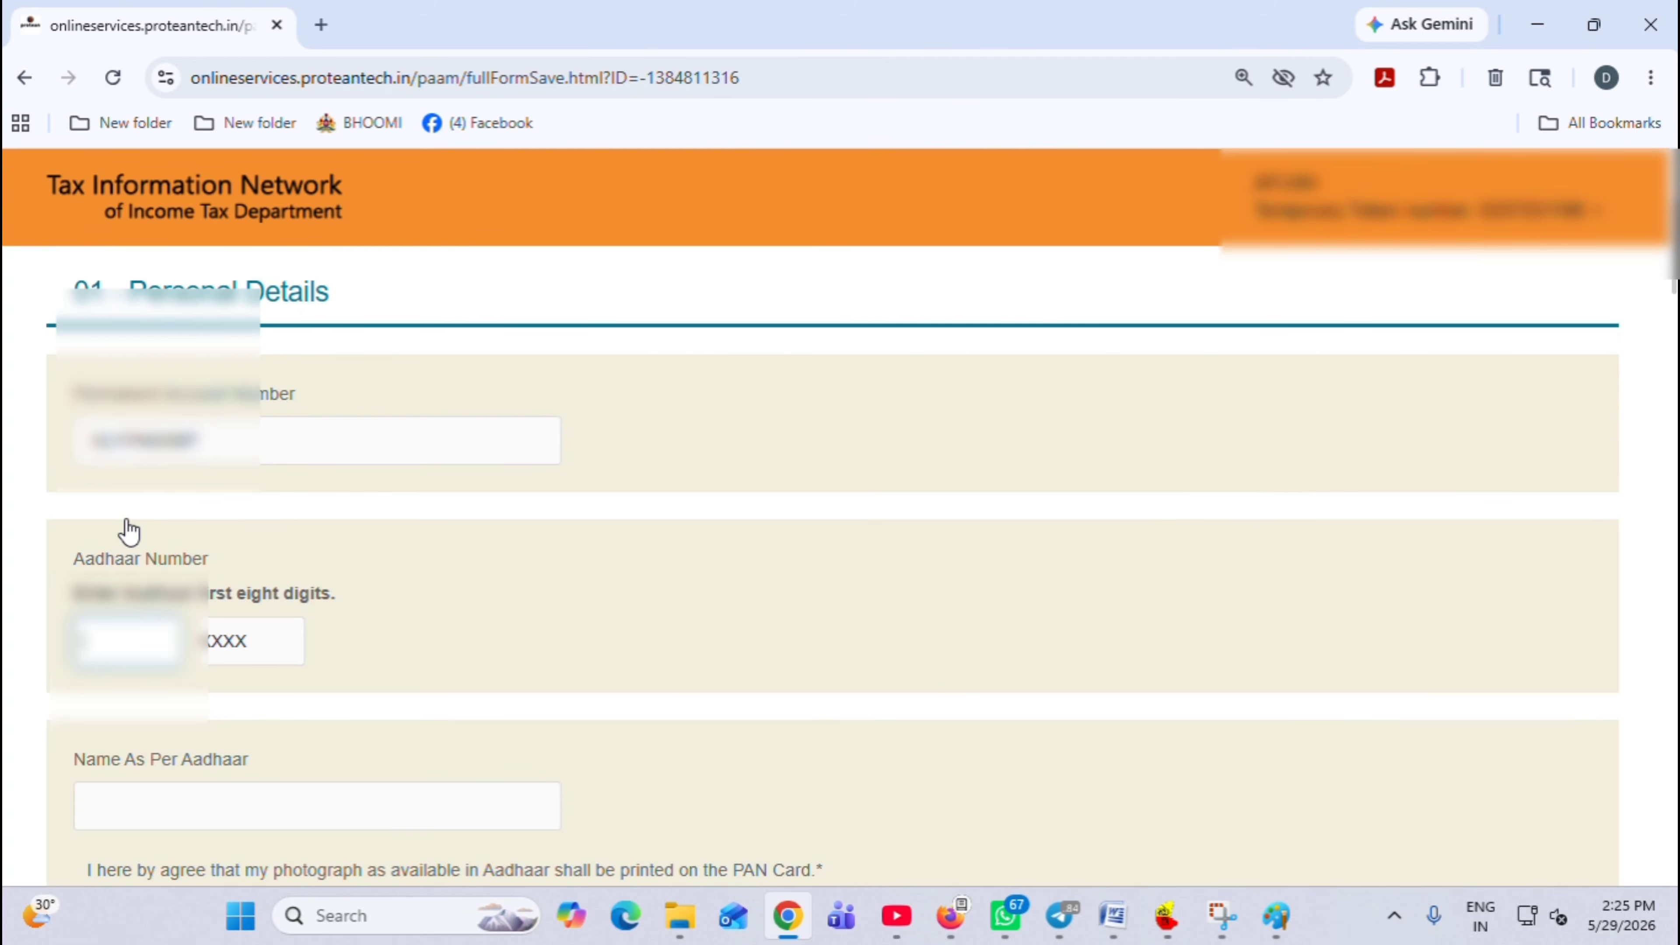
{"action": "type", "text": "12345678"}
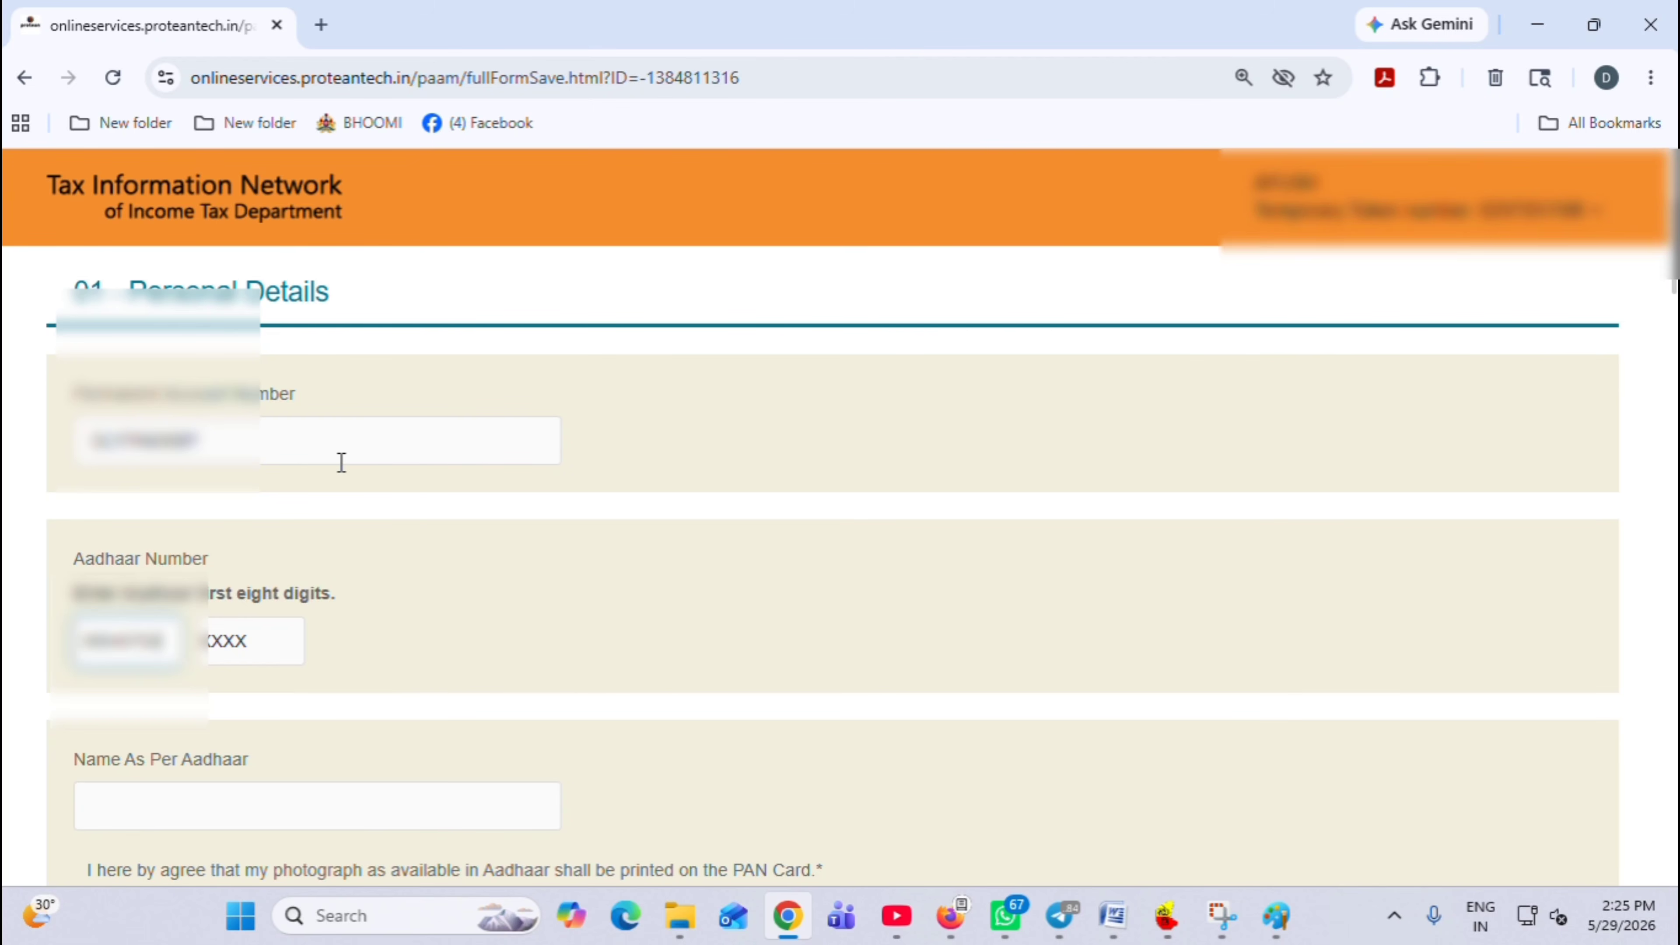
{"action": "key", "text": "Tab"}
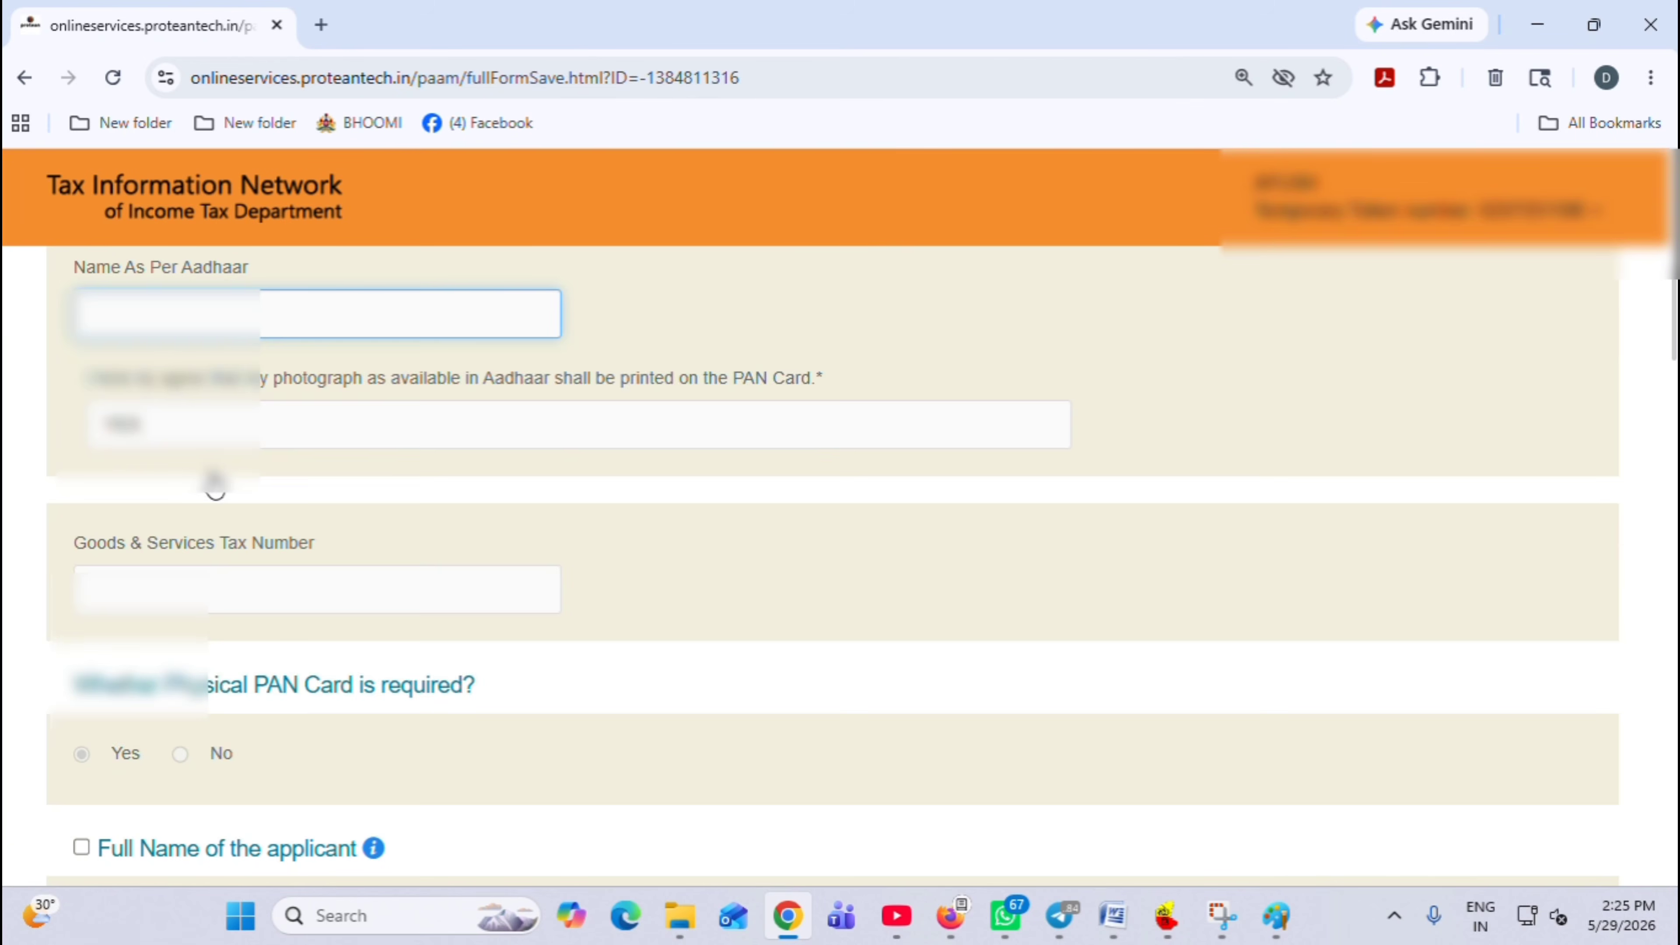
Review the filled form and submit it to reach the Form CR payment page
{"action": "scroll", "coordinate": [197, 586], "scroll_direction": "down", "scroll_amount": 7}
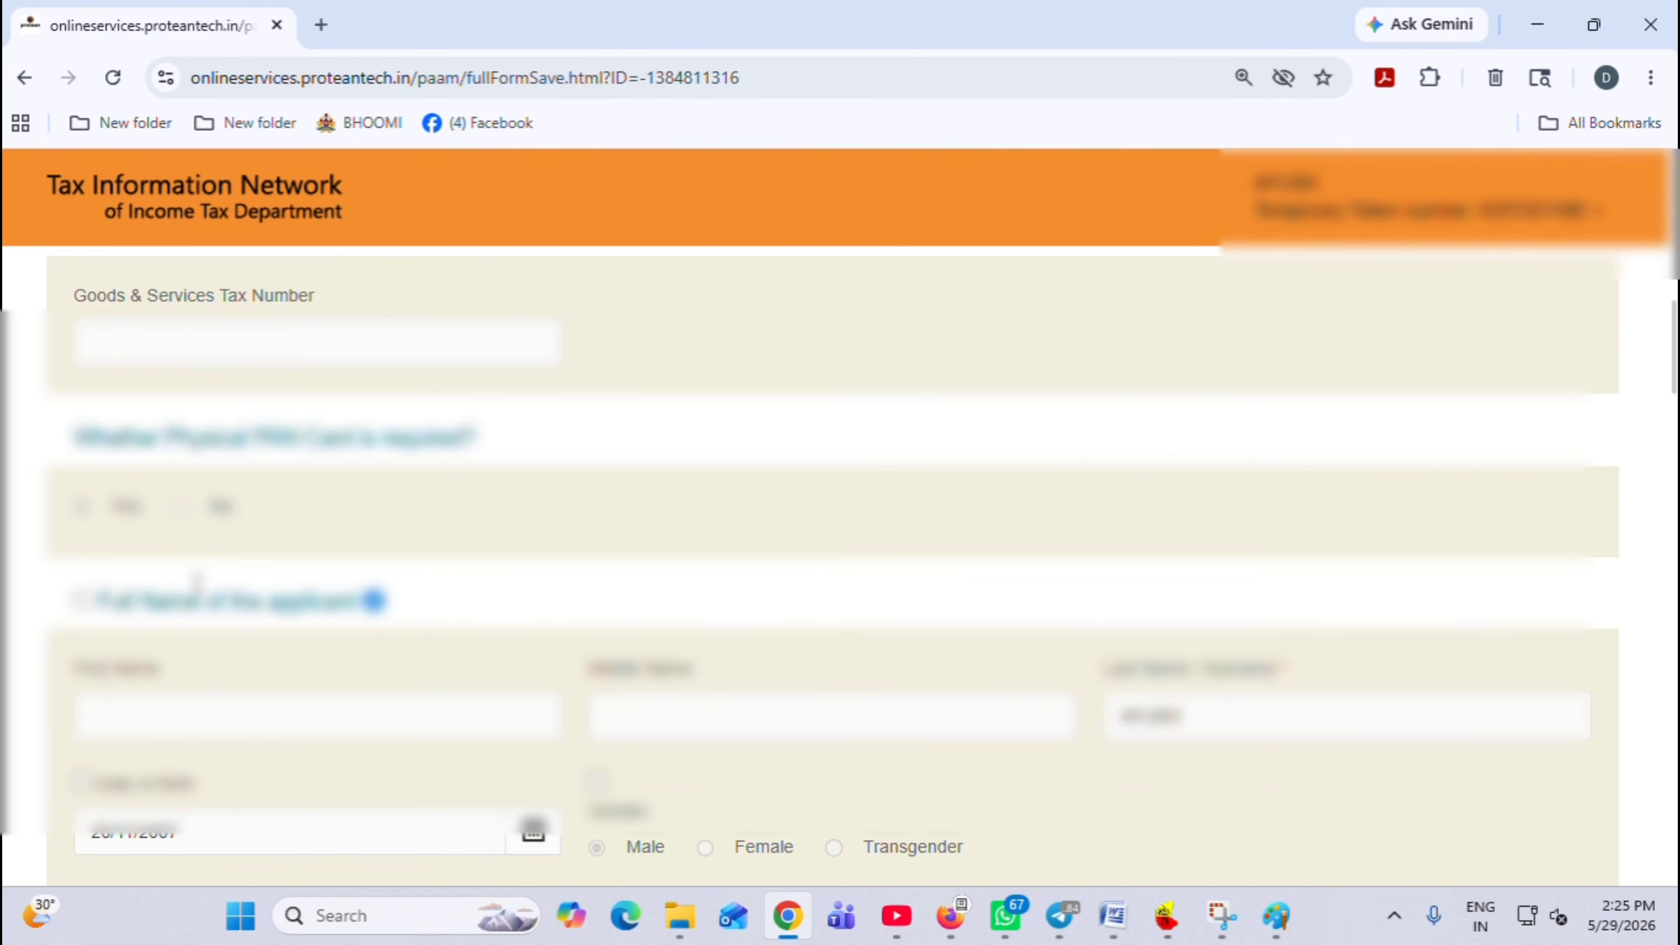
{"action": "scroll", "coordinate": [533, 596], "scroll_direction": "down", "scroll_amount": 4}
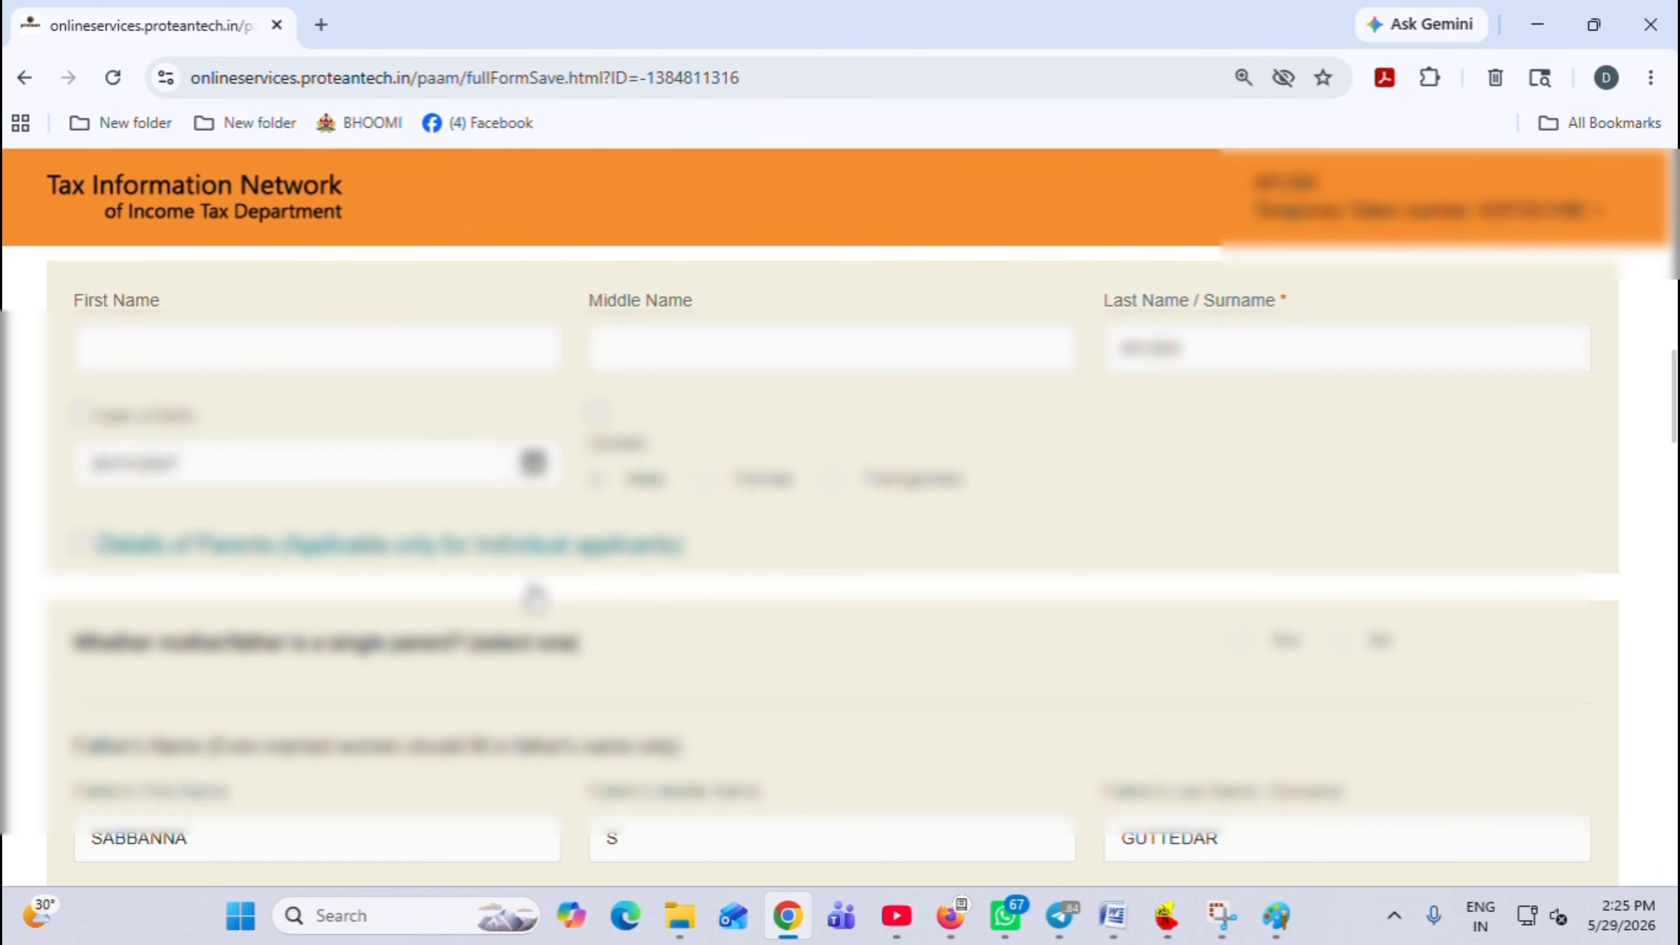
{"action": "scroll", "coordinate": [534, 595], "scroll_direction": "down", "scroll_amount": 6}
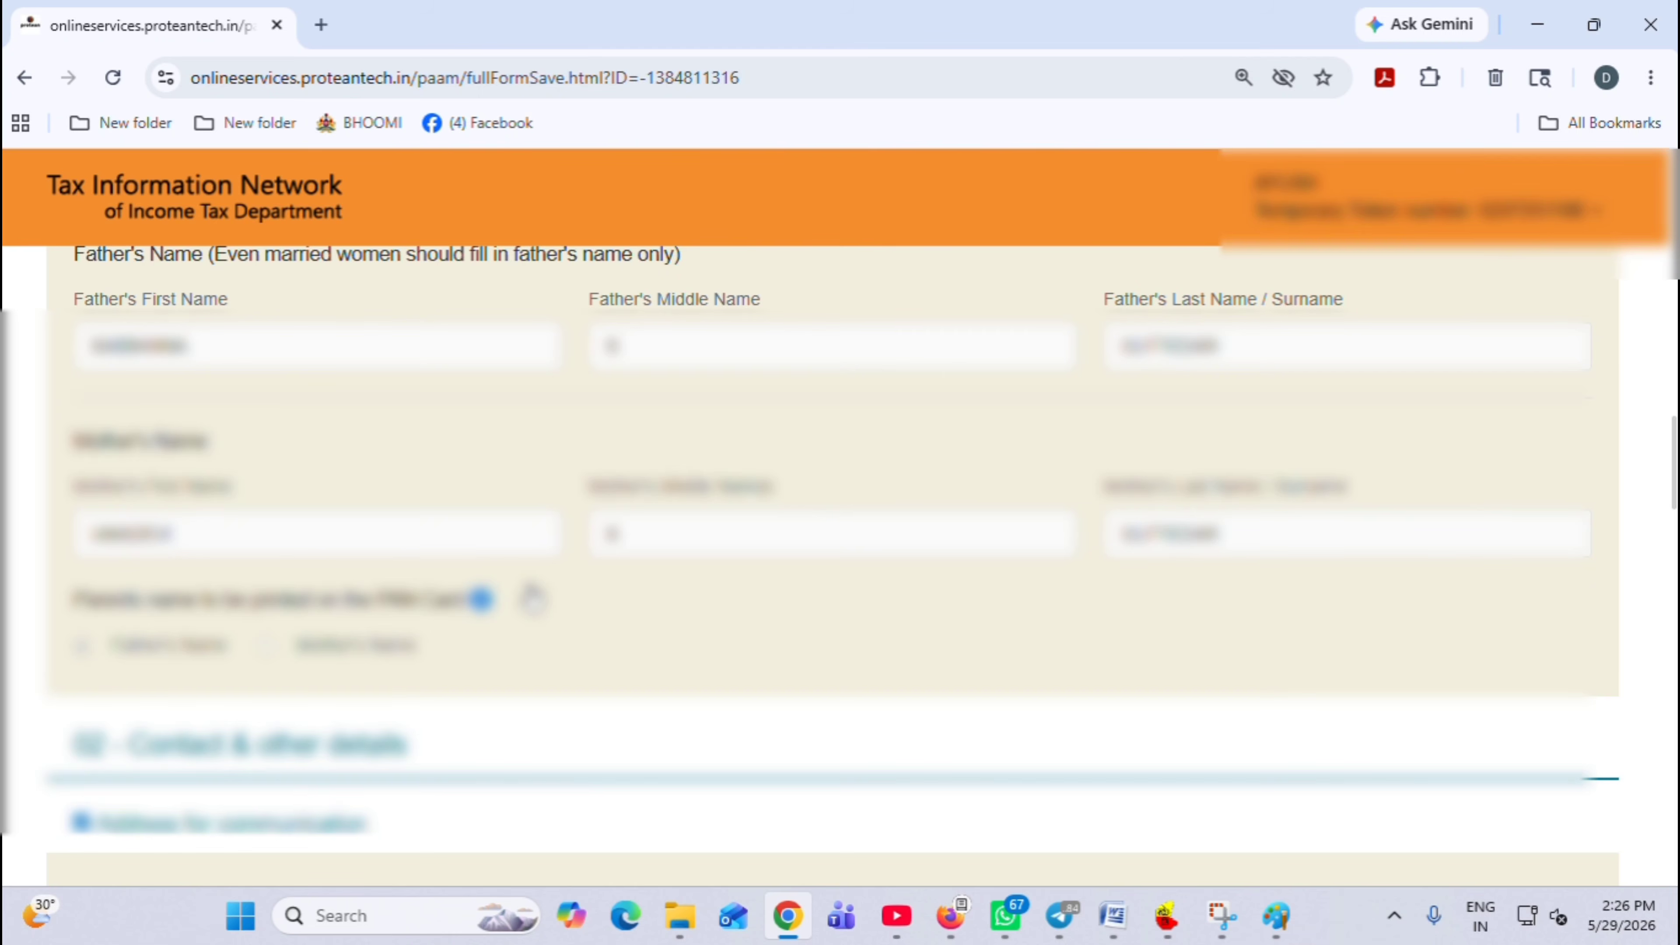
{"action": "scroll", "coordinate": [533, 599], "scroll_direction": "down", "scroll_amount": 14}
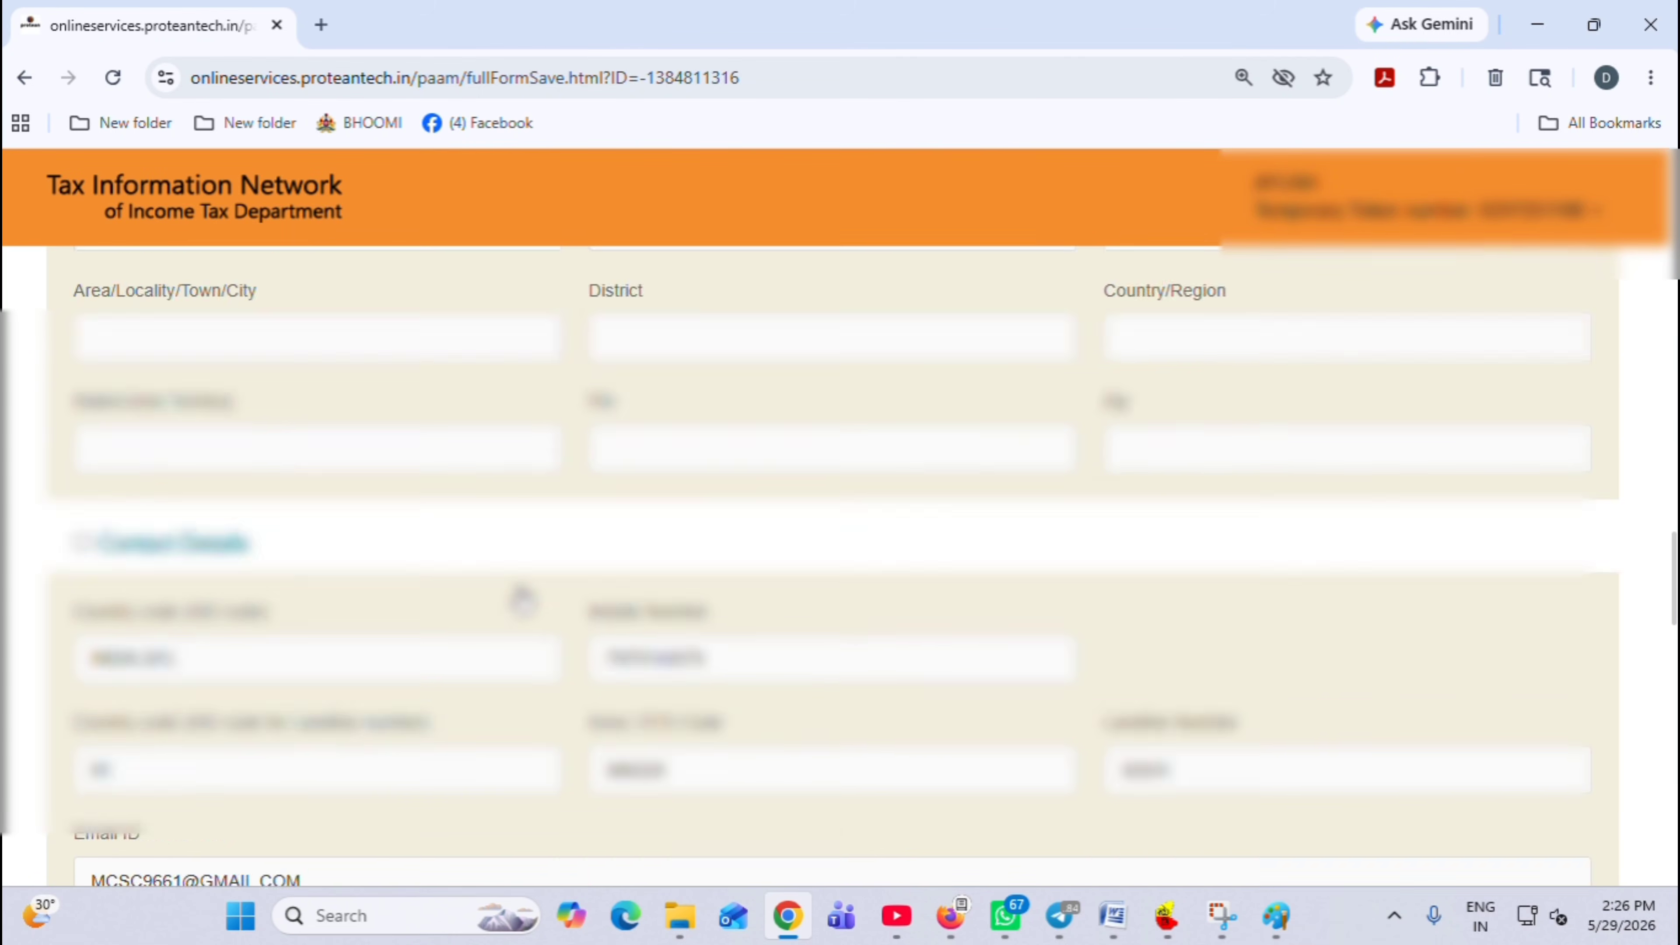
{"action": "scroll", "coordinate": [523, 599], "scroll_direction": "down", "scroll_amount": 20}
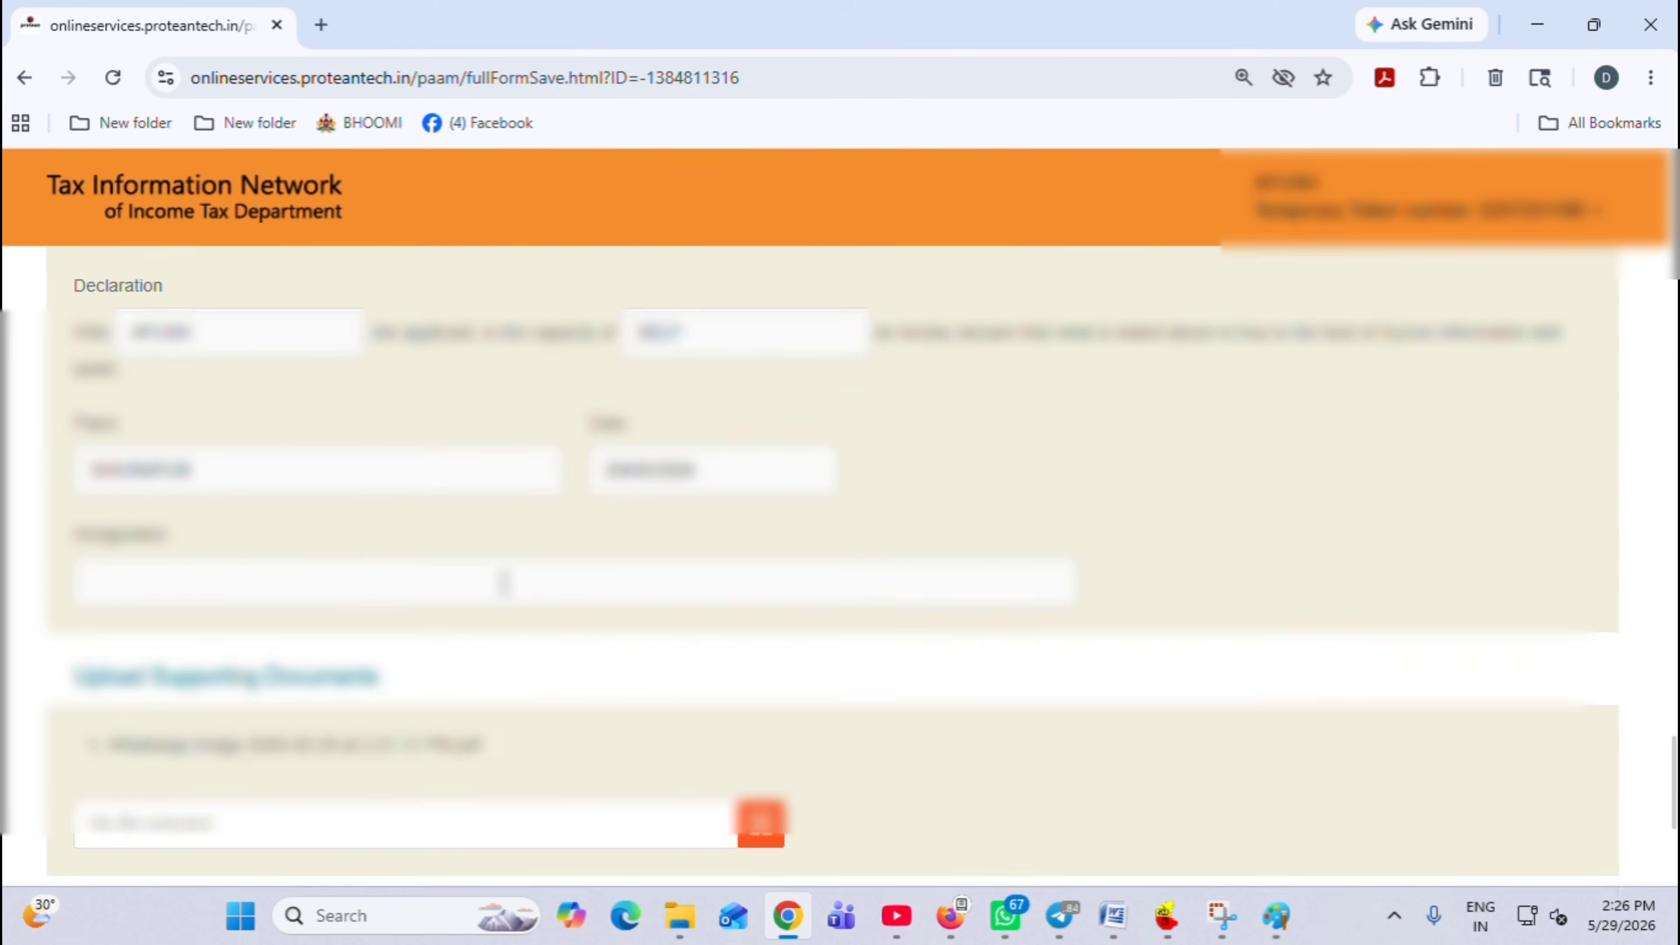
{"action": "scroll", "coordinate": [504, 583], "scroll_direction": "down", "scroll_amount": 5}
{"action": "left_click", "coordinate": [225, 632]}
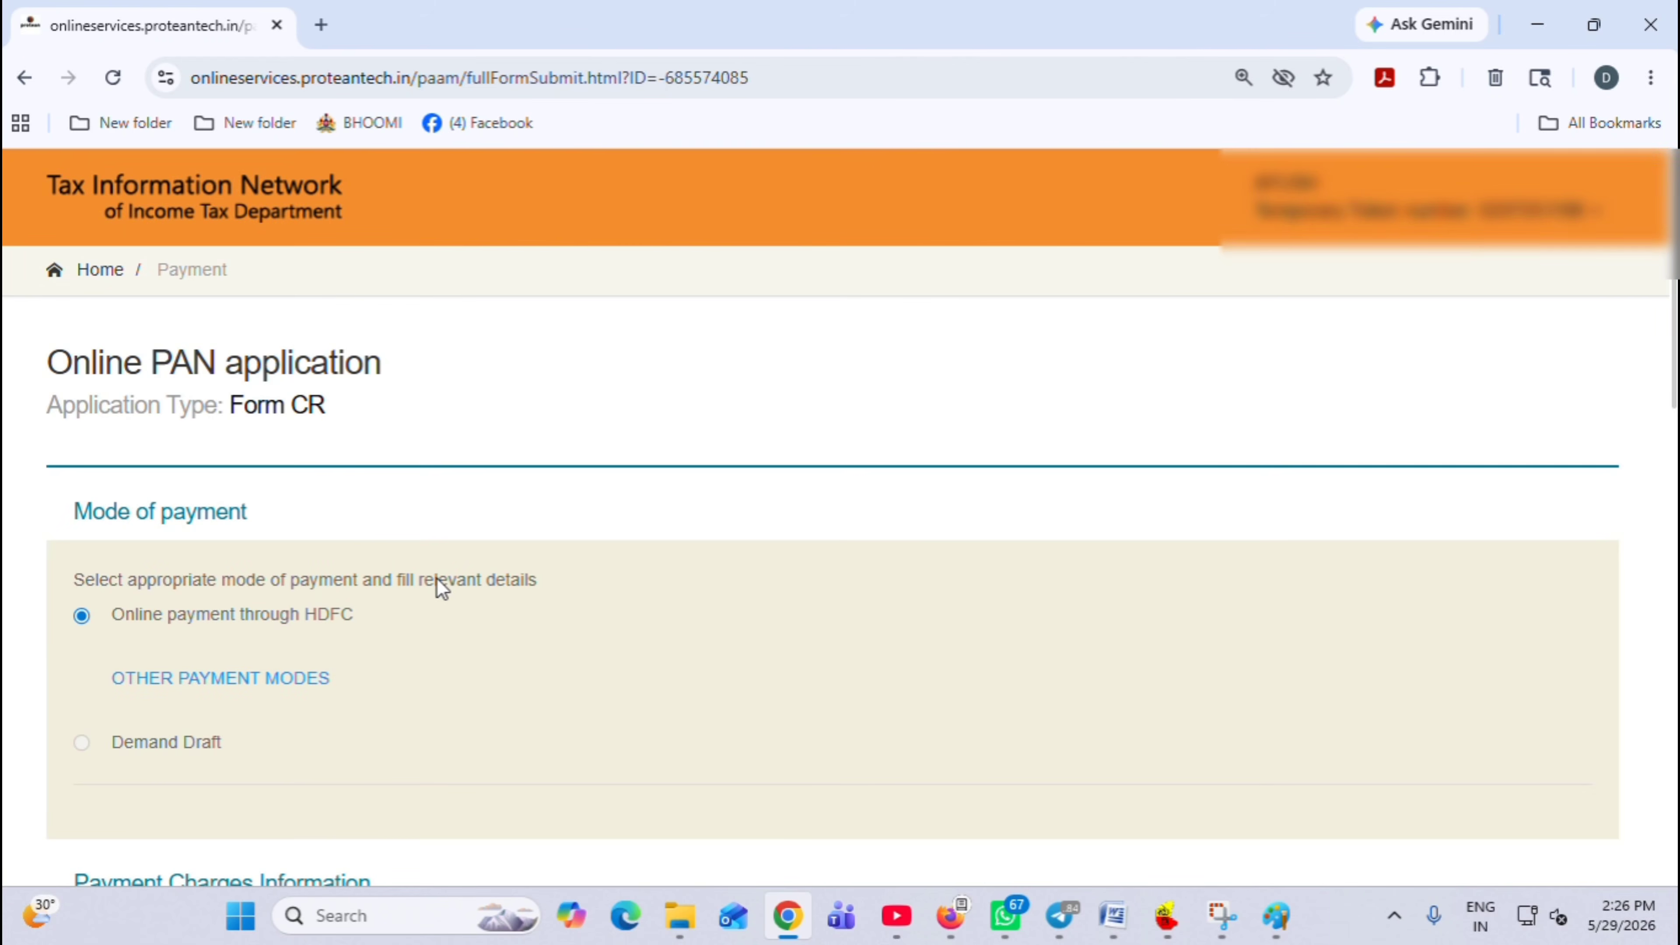
Agree to the terms of service and proceed to online payment of the 106.90 fee
{"action": "scroll", "coordinate": [348, 620], "scroll_direction": "down", "scroll_amount": 12}
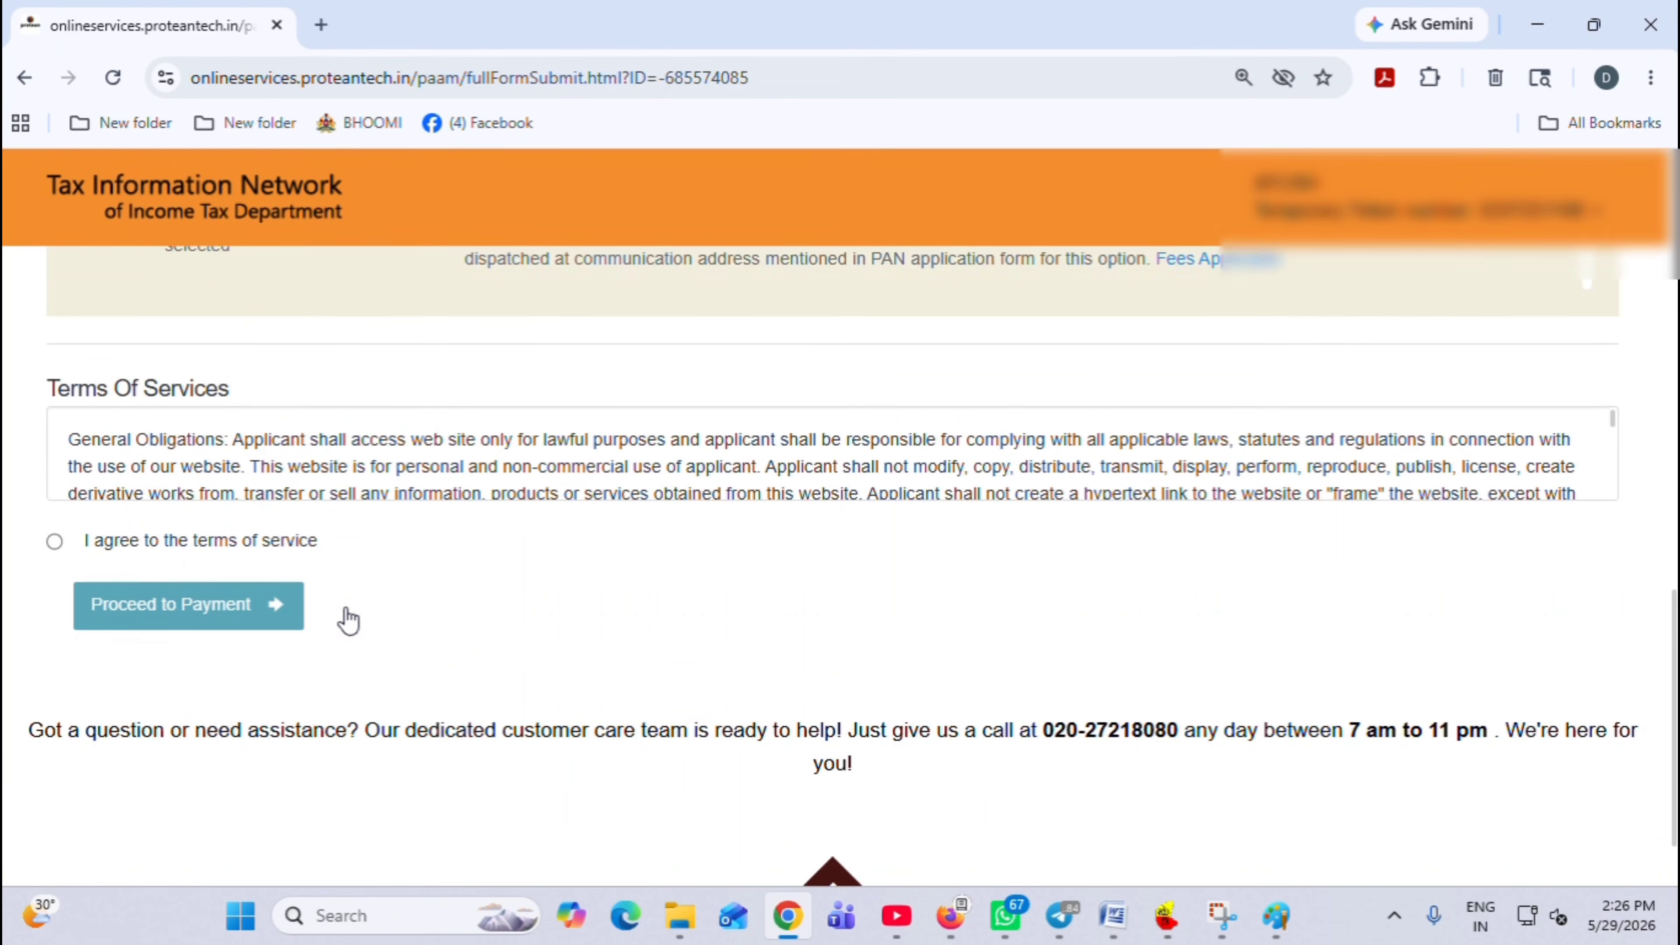
{"action": "scroll", "coordinate": [349, 620], "scroll_direction": "down", "scroll_amount": 2}
{"action": "left_click", "coordinate": [54, 437]}
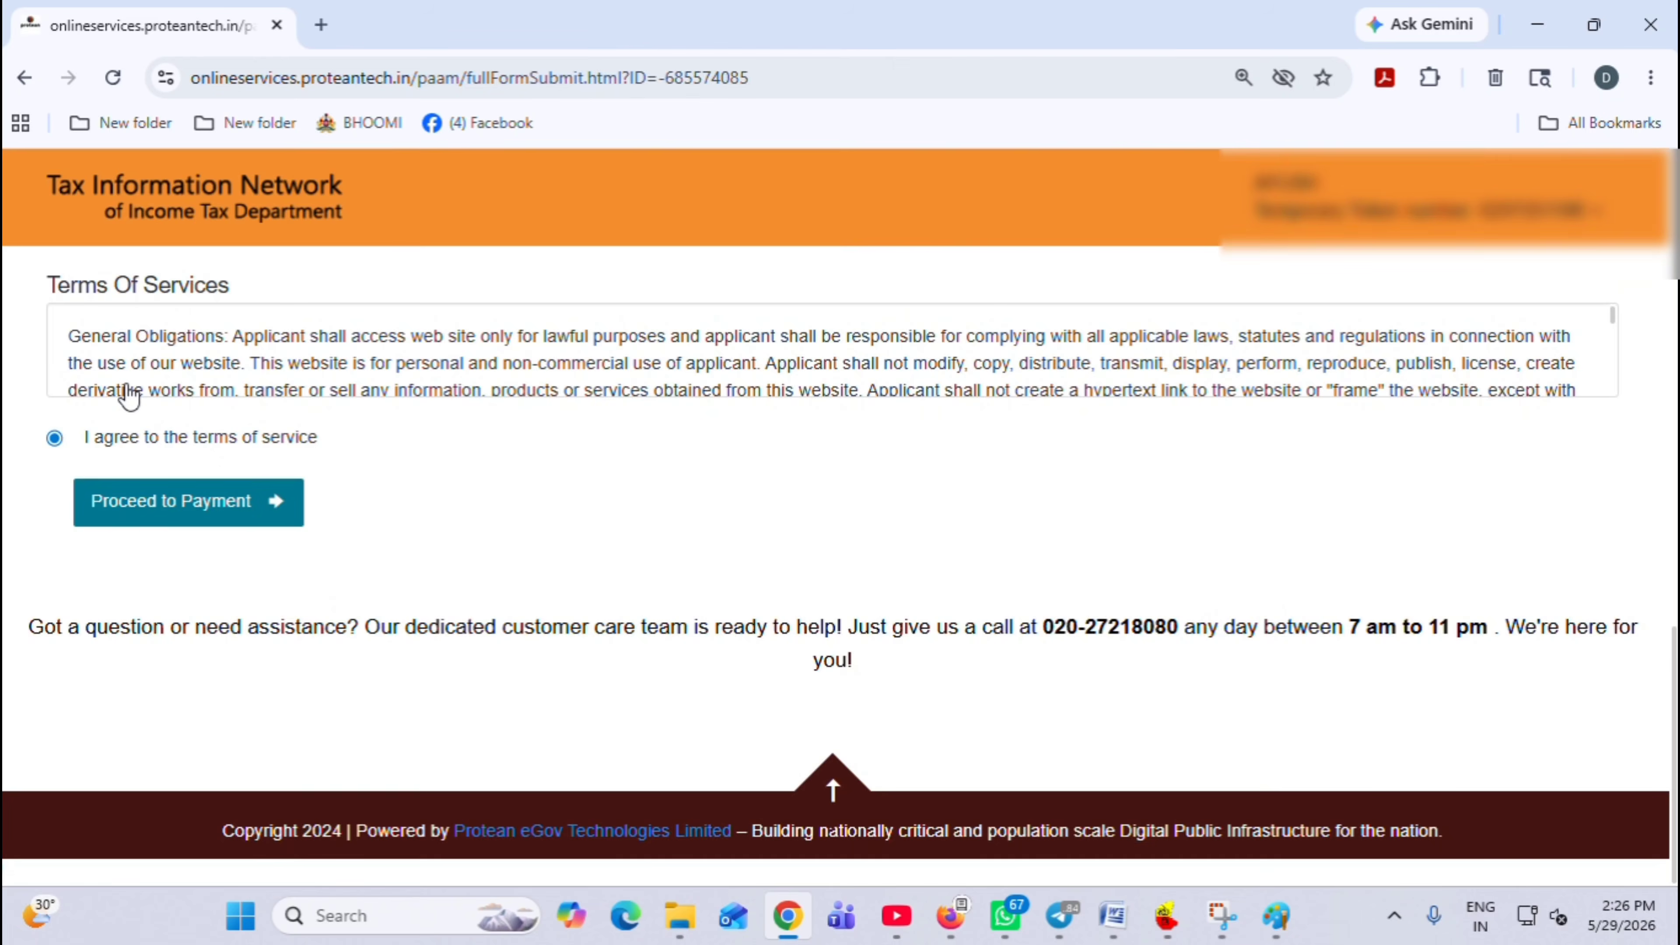
{"action": "scroll", "coordinate": [139, 392], "scroll_direction": "down", "scroll_amount": 5}
{"action": "left_click", "coordinate": [161, 510]}
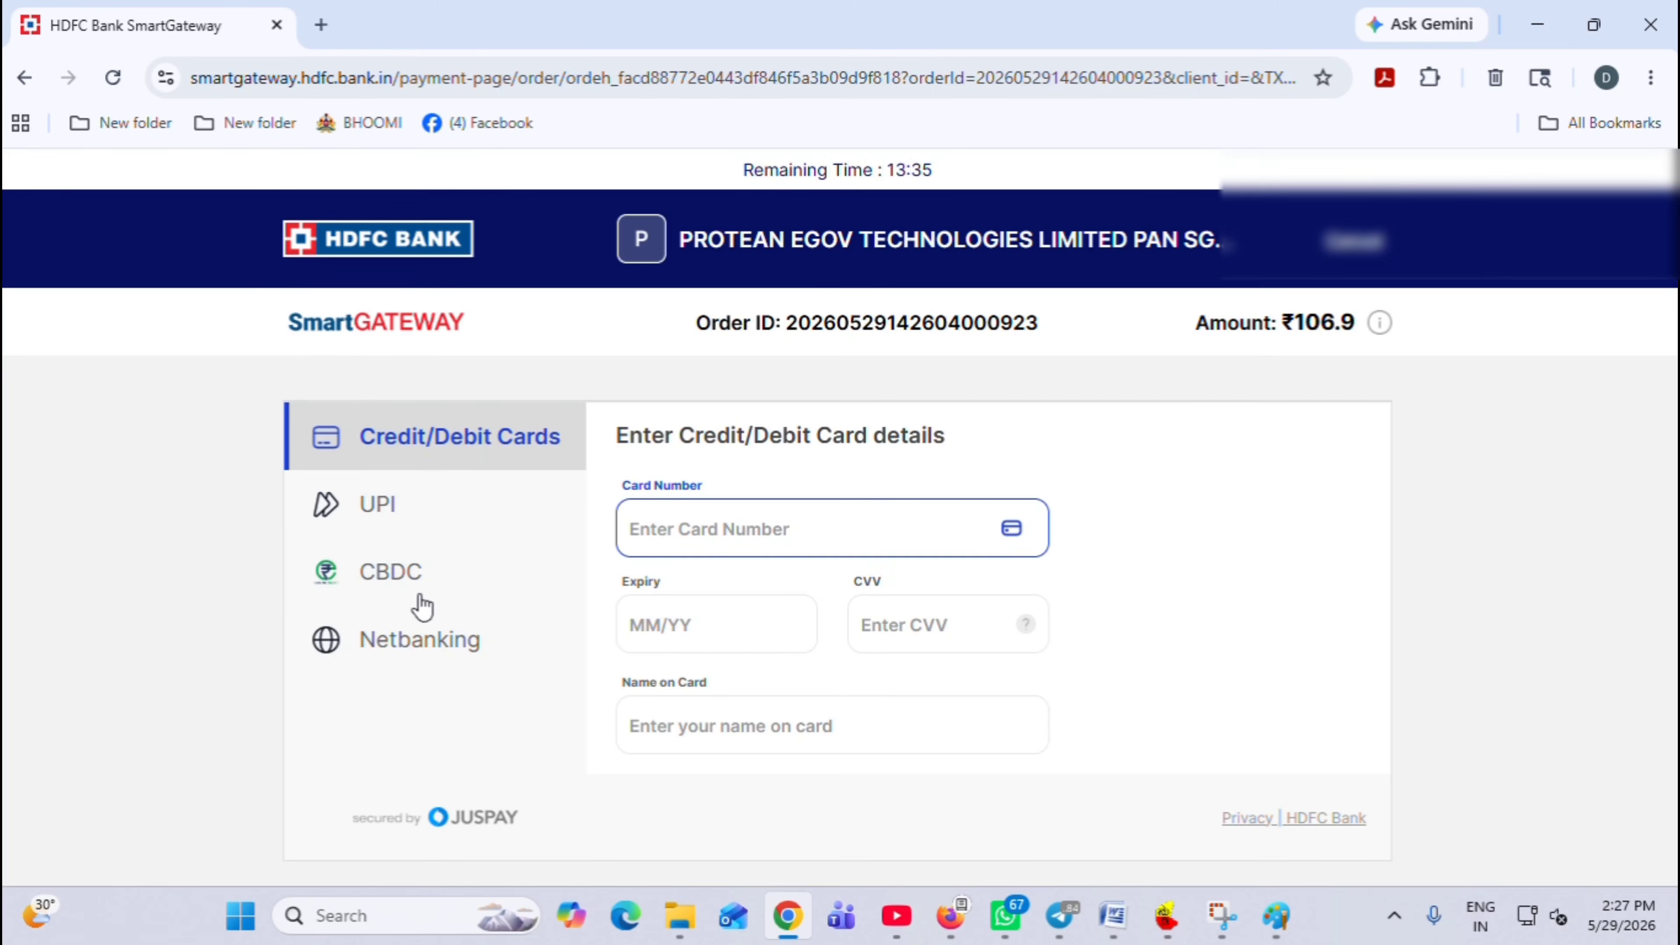
Choose UPI on the HDFC gateway and generate a QR code to pay ₹106.9
{"action": "left_click", "coordinate": [380, 504]}
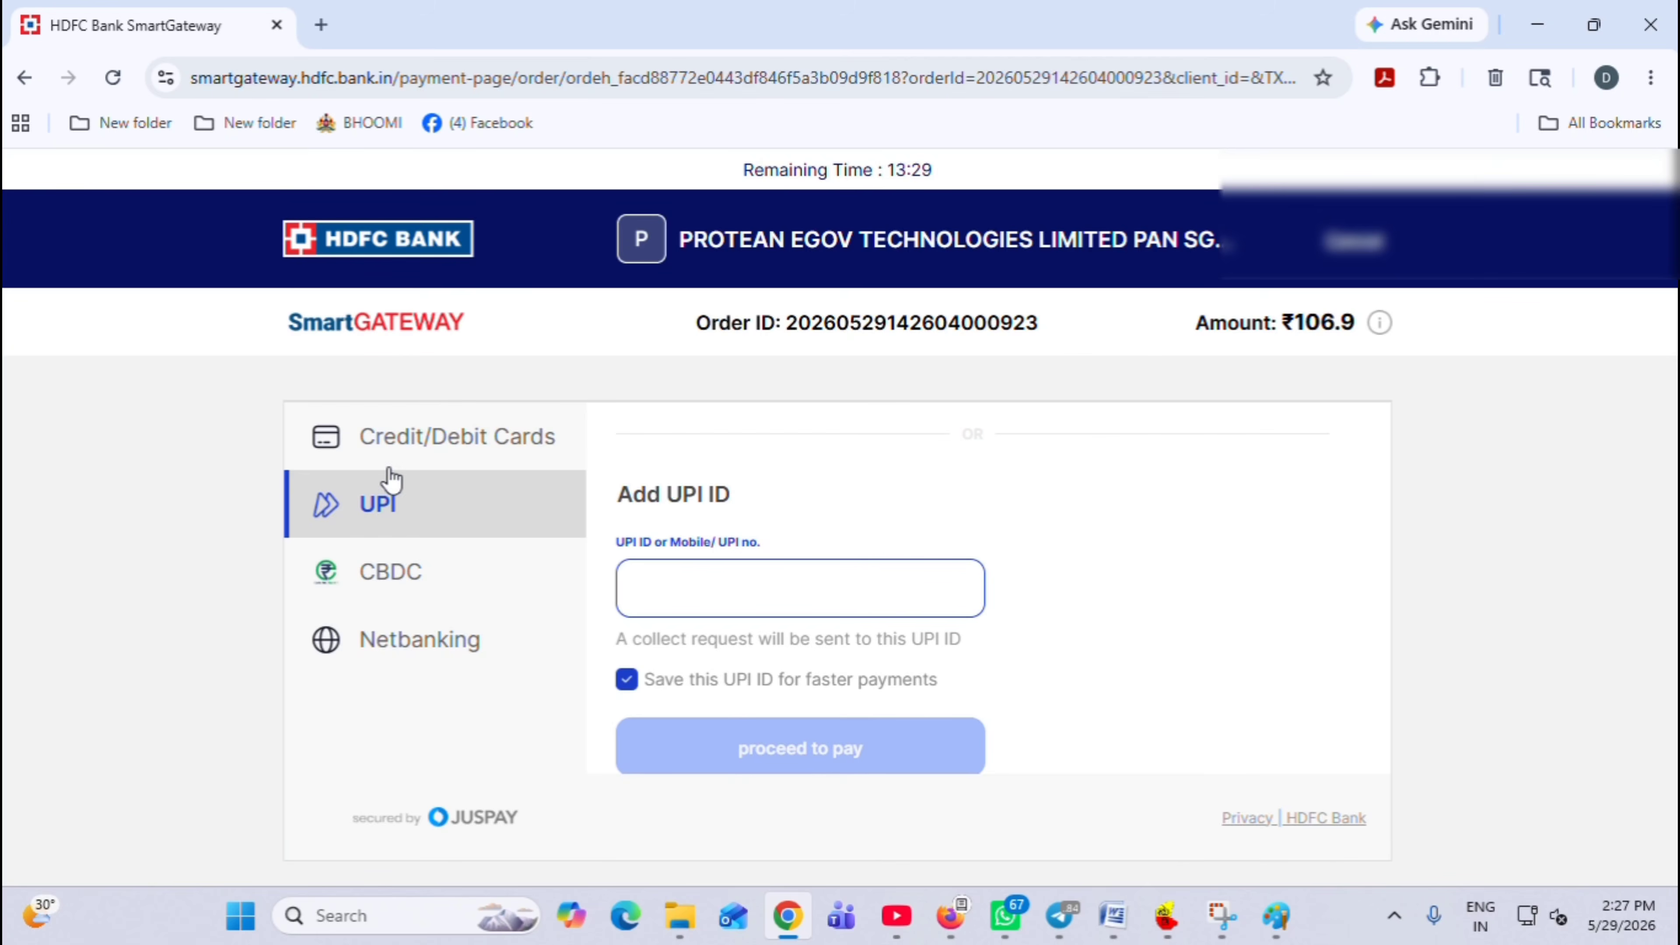
{"action": "scroll", "coordinate": [834, 663], "scroll_direction": "down", "scroll_amount": 2}
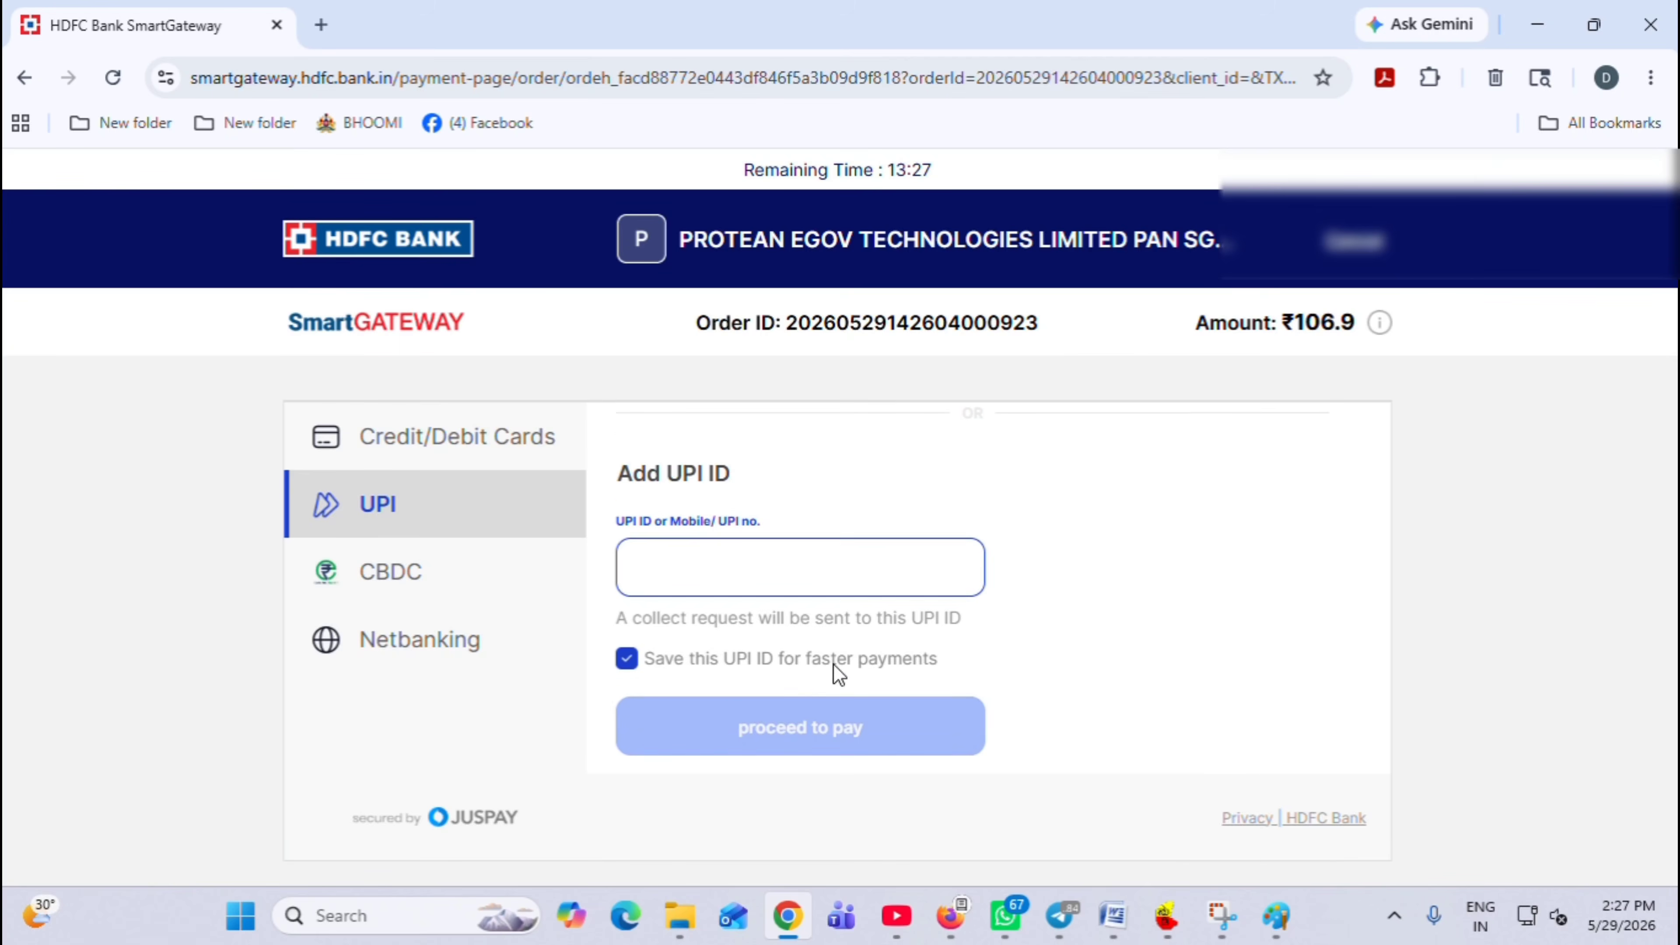
{"action": "scroll", "coordinate": [798, 575], "scroll_direction": "up", "scroll_amount": 3}
{"action": "scroll", "coordinate": [800, 581], "scroll_direction": "up", "scroll_amount": 2}
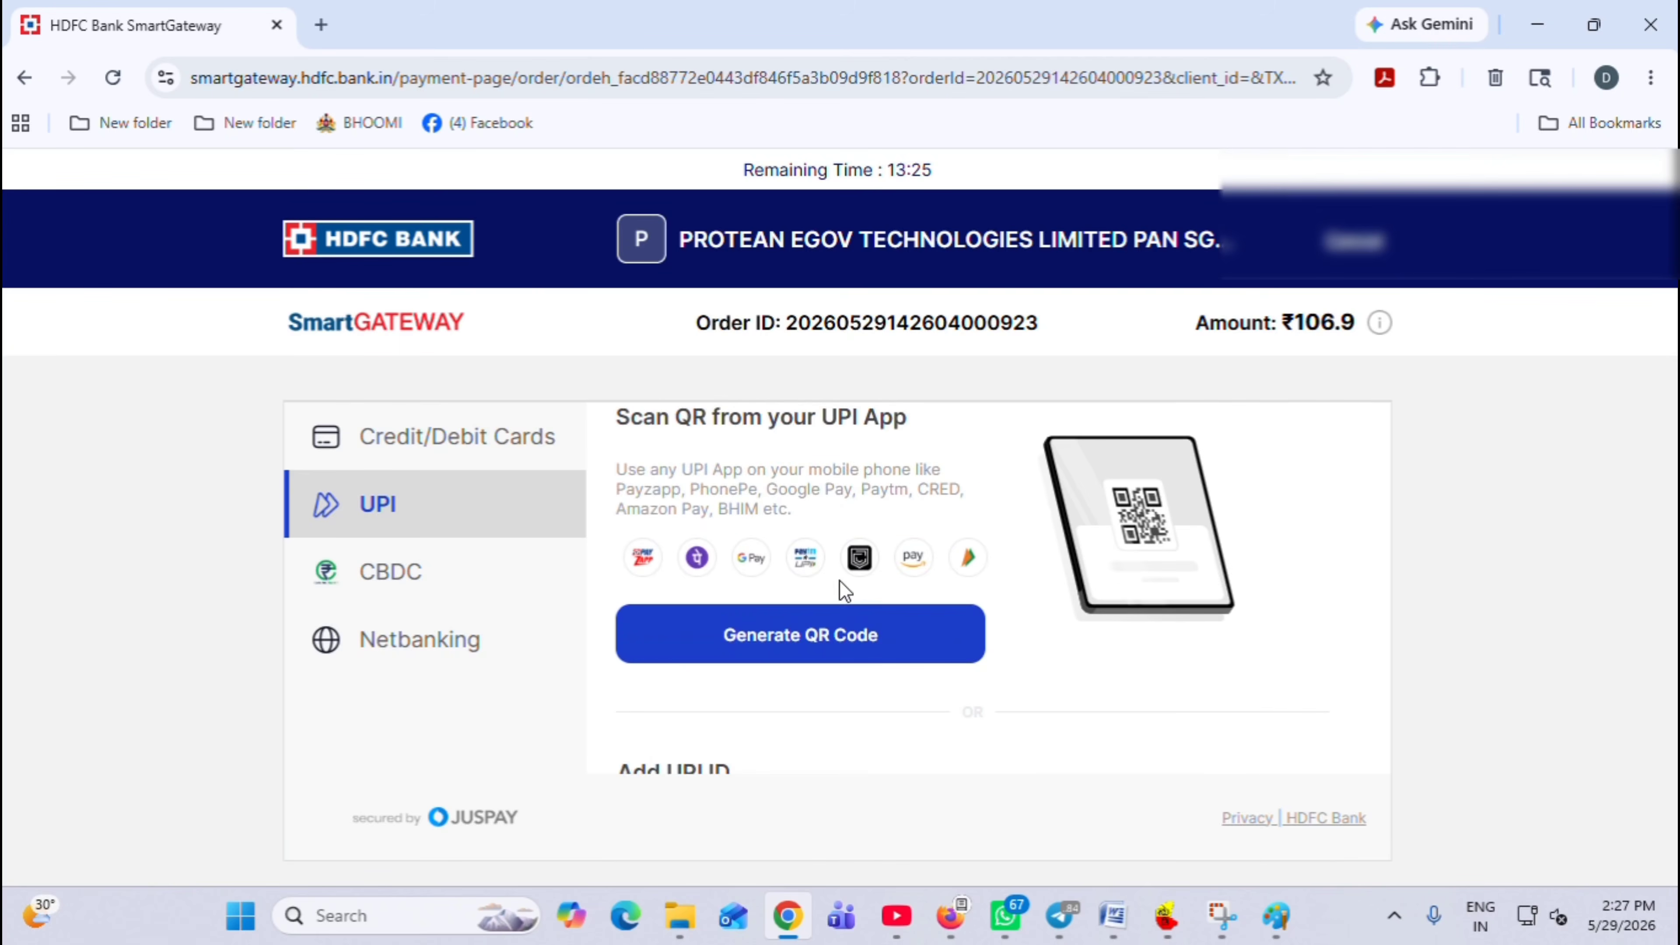
{"action": "left_click", "coordinate": [824, 662]}
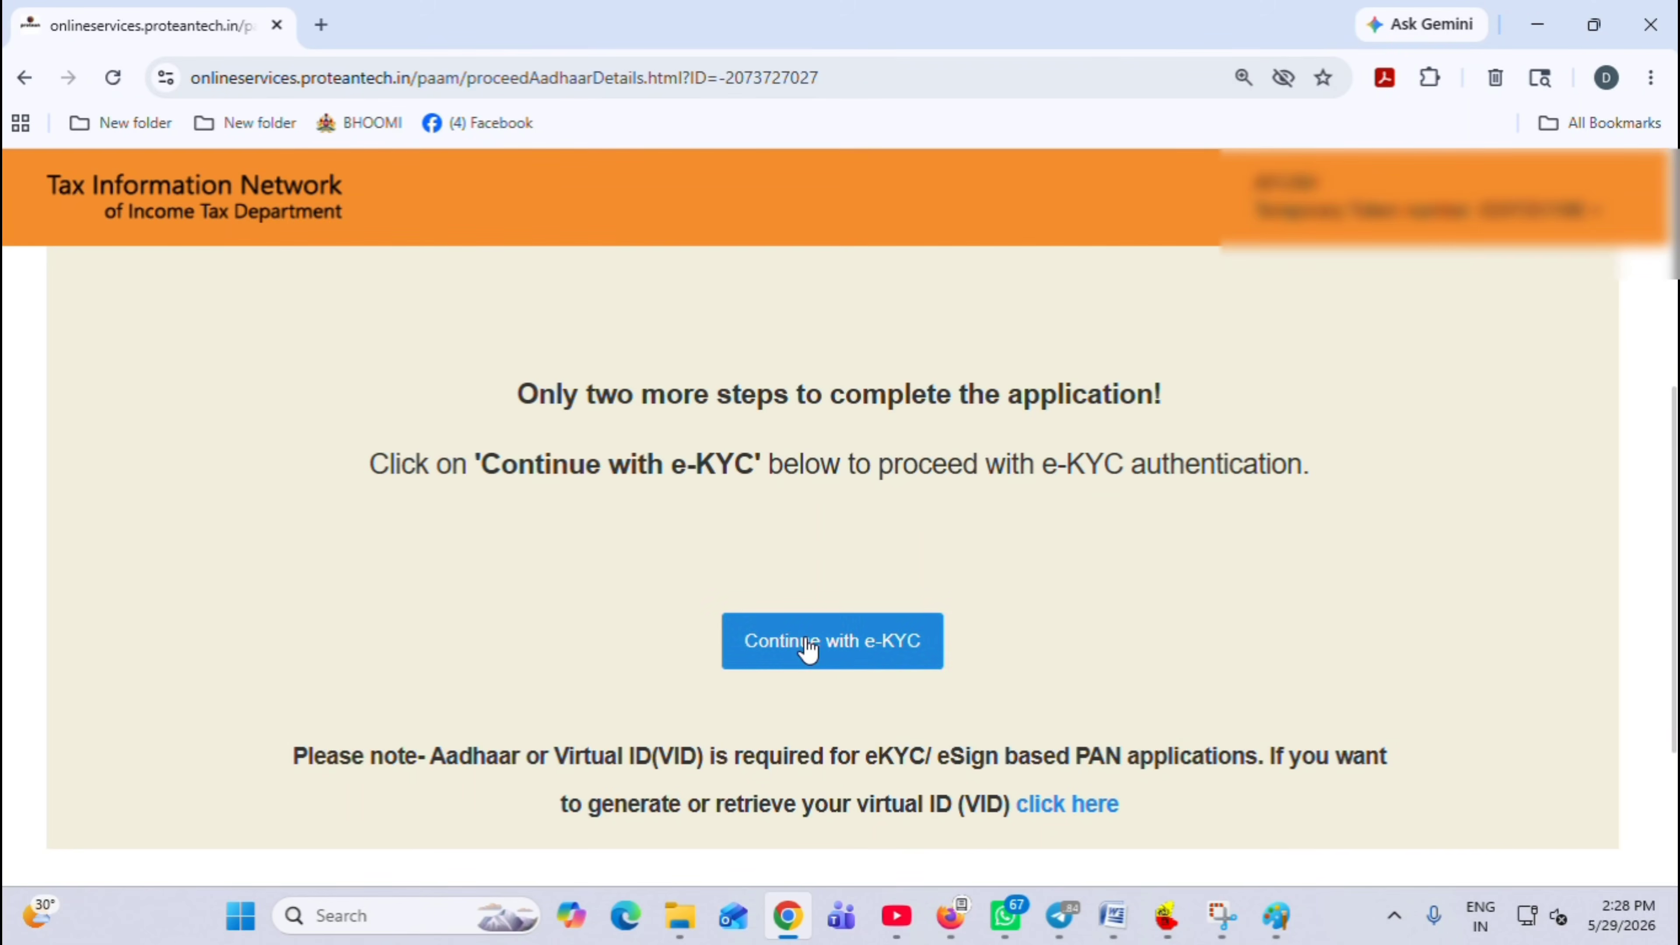
Start Aadhaar e-KYC authentication and select the field for the received OTP
{"action": "left_click", "coordinate": [805, 640]}
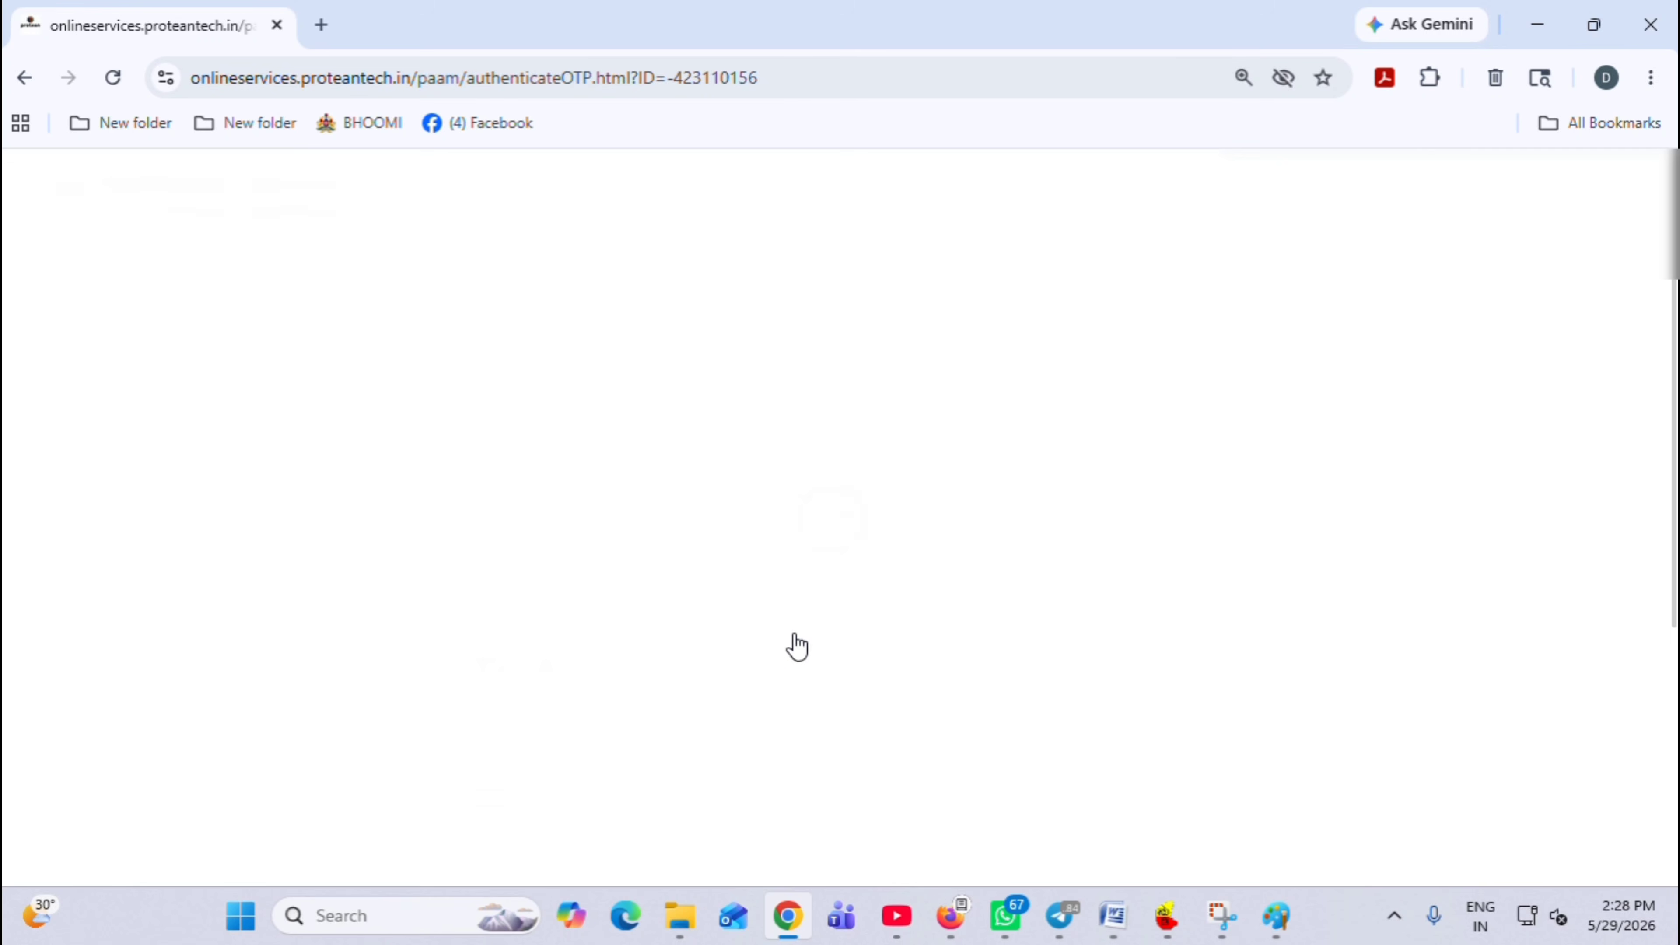
{"action": "scroll", "coordinate": [778, 640], "scroll_direction": "down", "scroll_amount": 5}
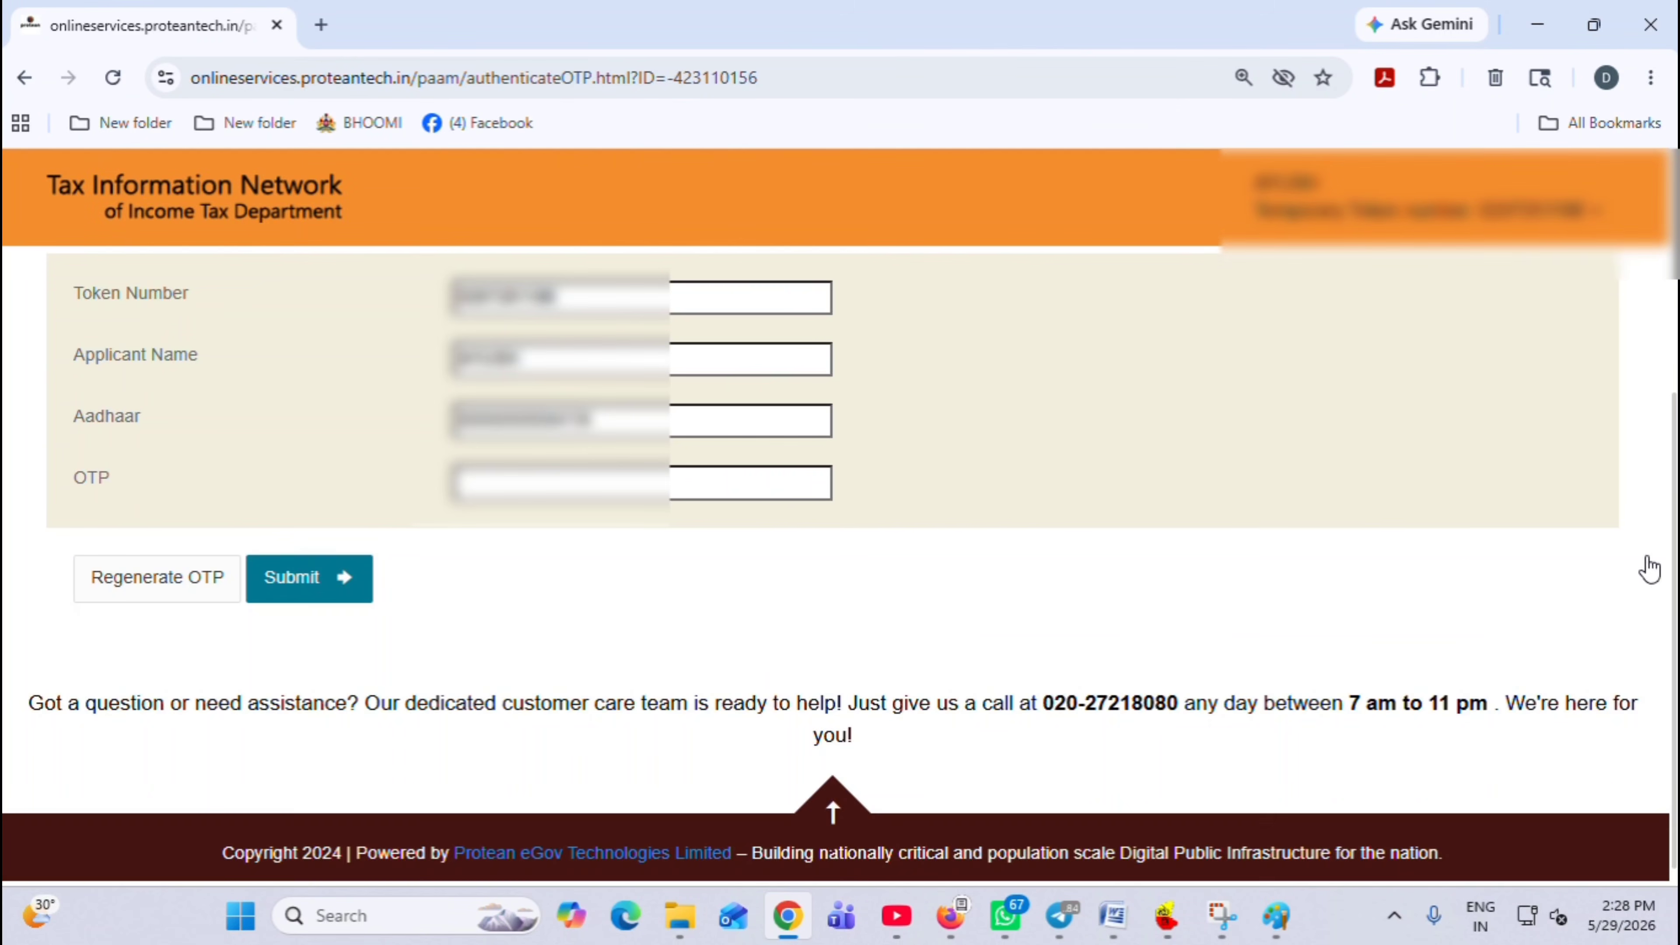
{"action": "scroll", "coordinate": [1664, 450], "scroll_direction": "up", "scroll_amount": 2}
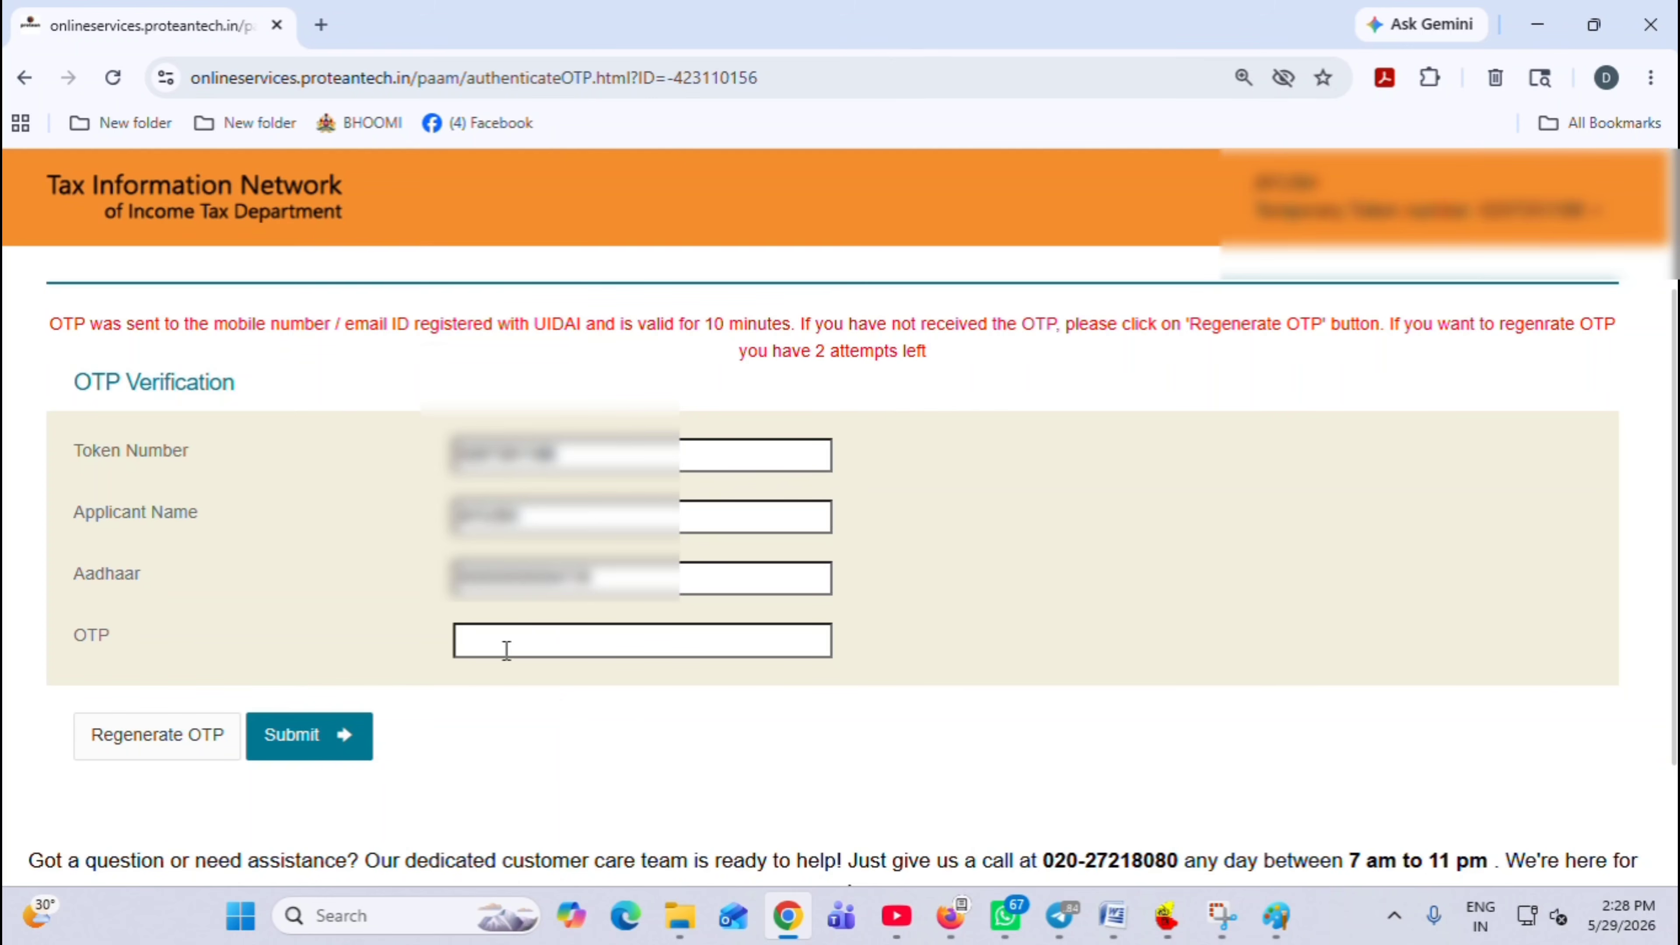
{"action": "left_click", "coordinate": [501, 635]}
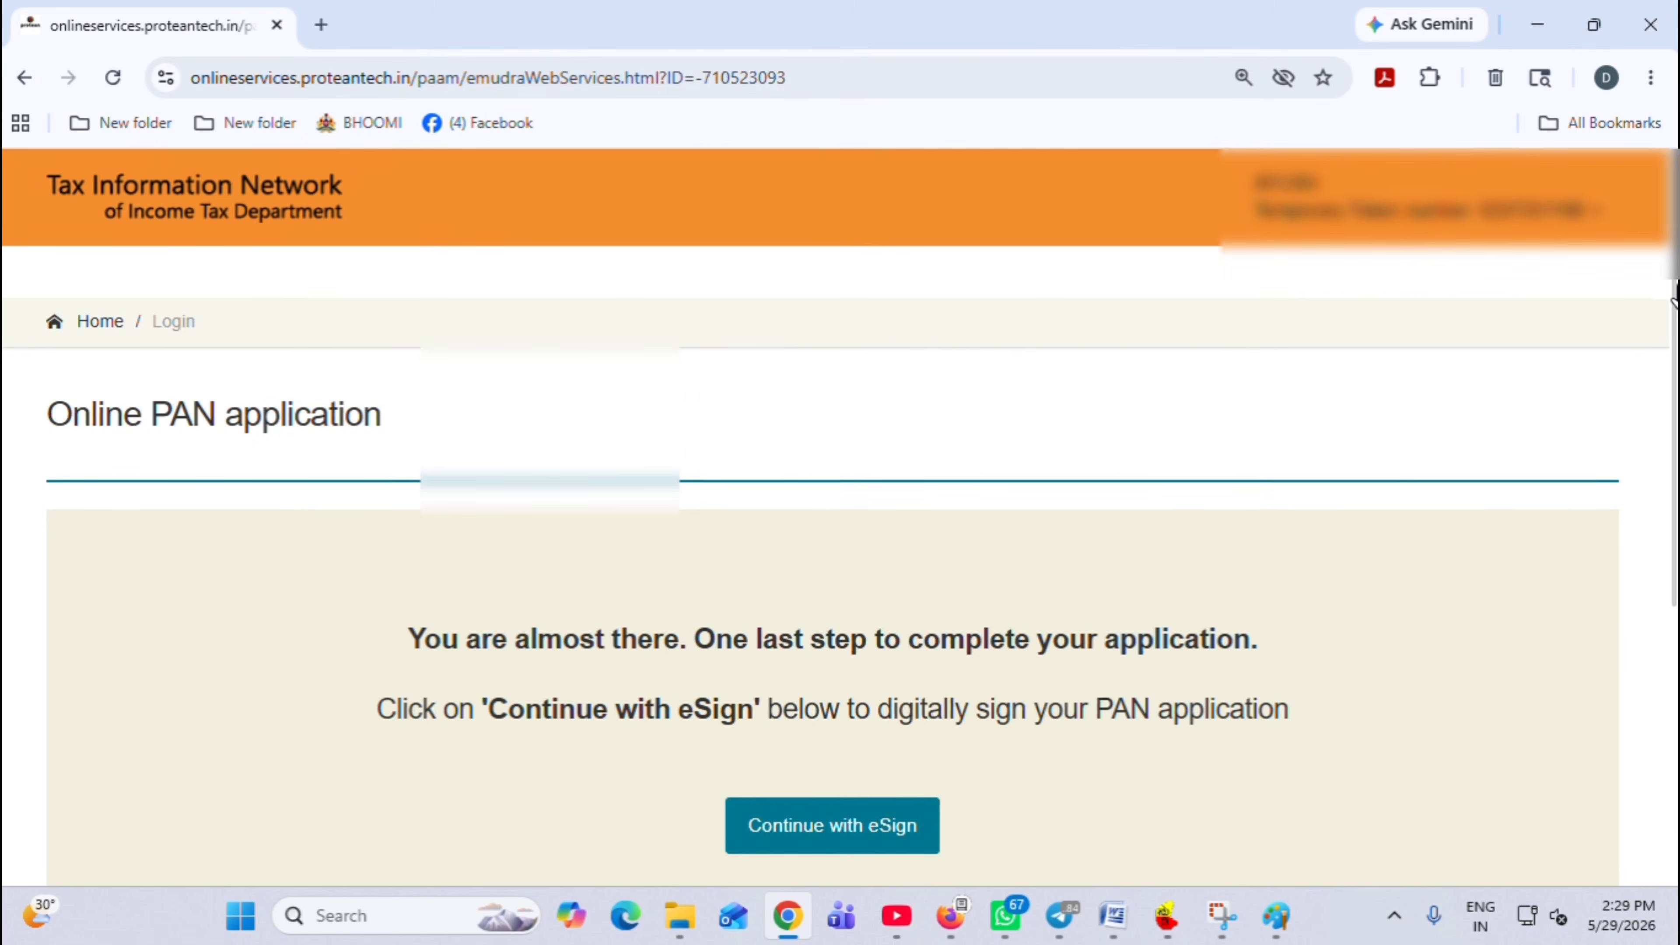
Authorize Aadhaar-based eSign, enter the VID/Aadhaar number and OTP, and verify it
{"action": "scroll", "coordinate": [1674, 455], "scroll_direction": "down", "scroll_amount": 4}
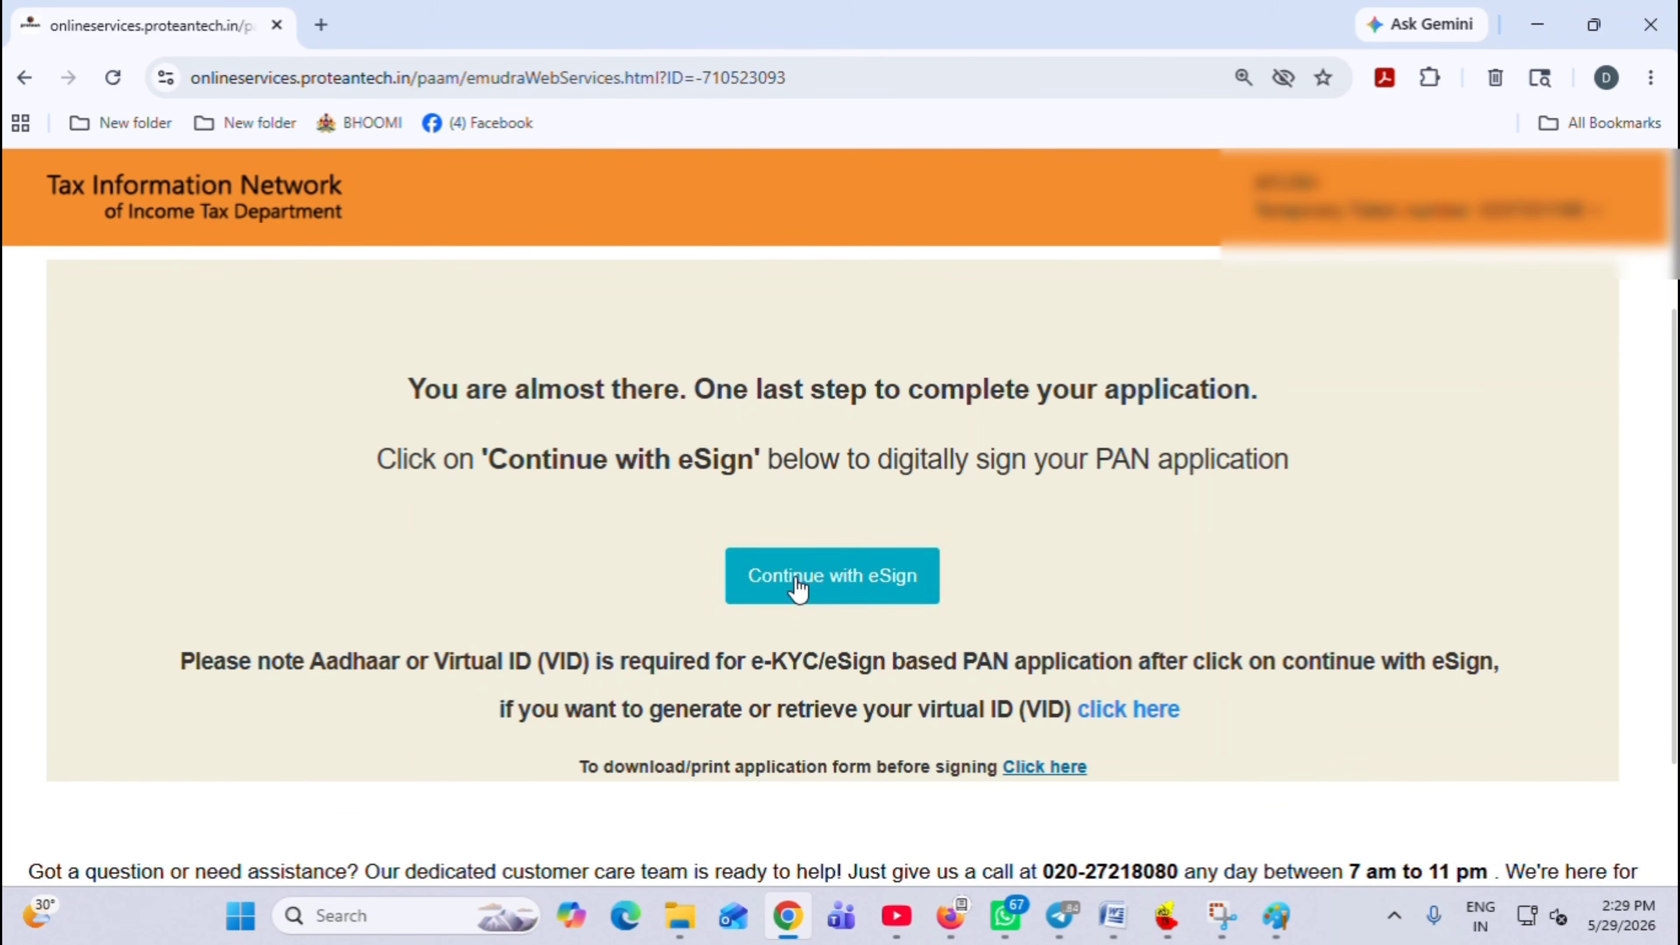
{"action": "left_click", "coordinate": [798, 587]}
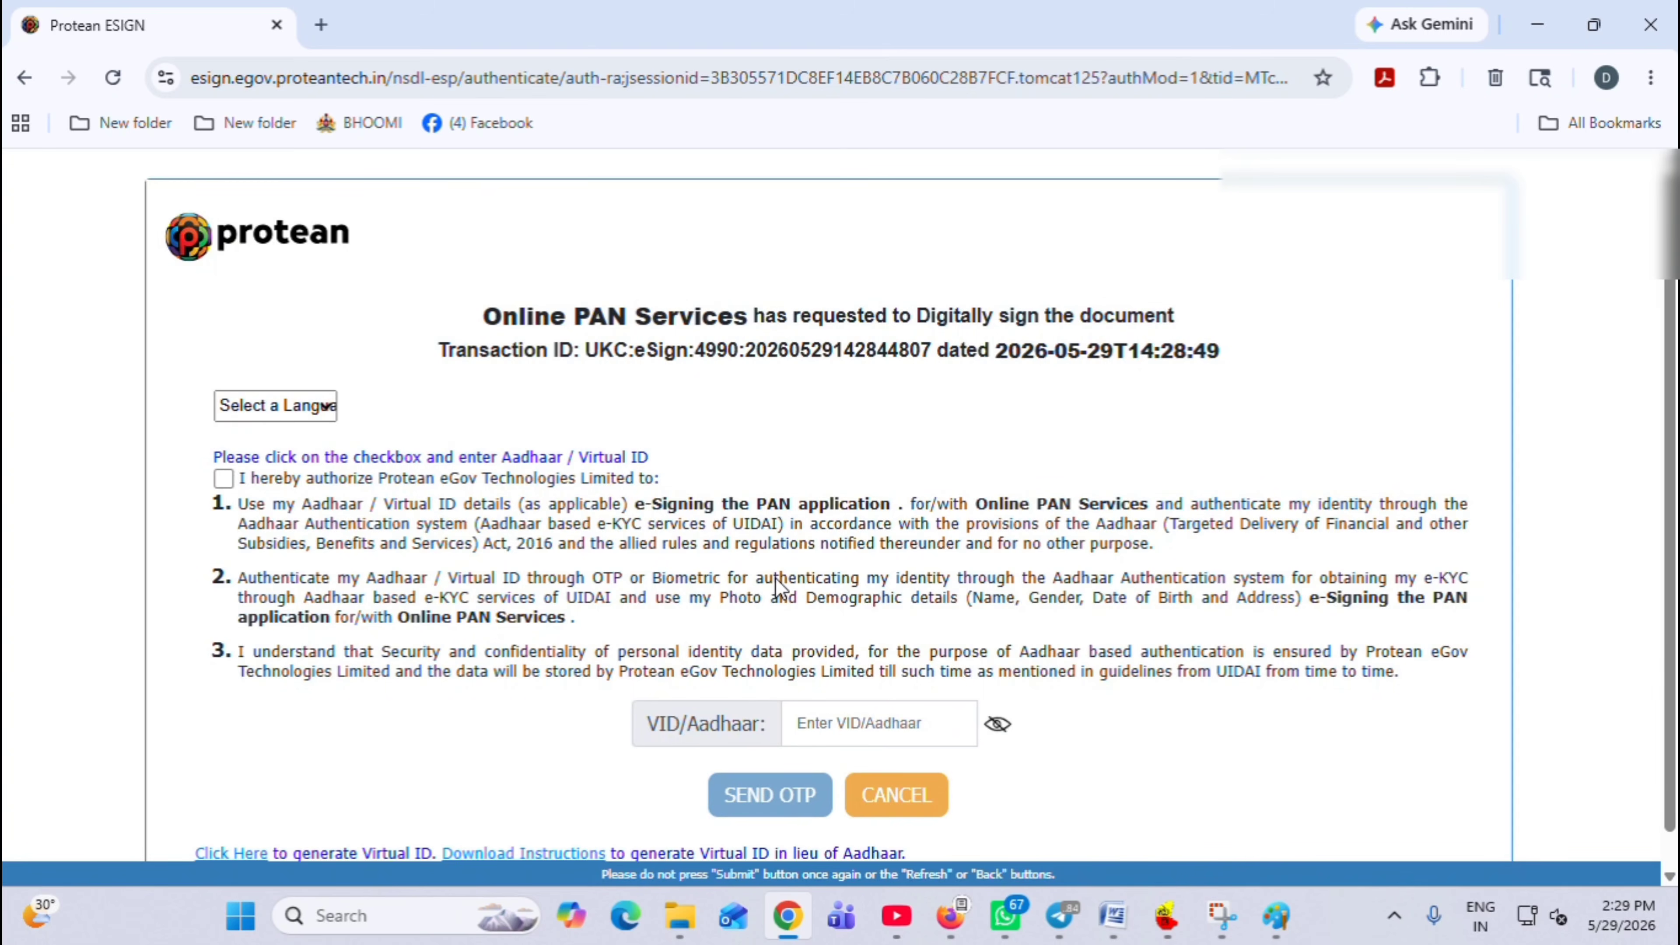
{"action": "scroll", "coordinate": [956, 480], "scroll_direction": "down", "scroll_amount": 1}
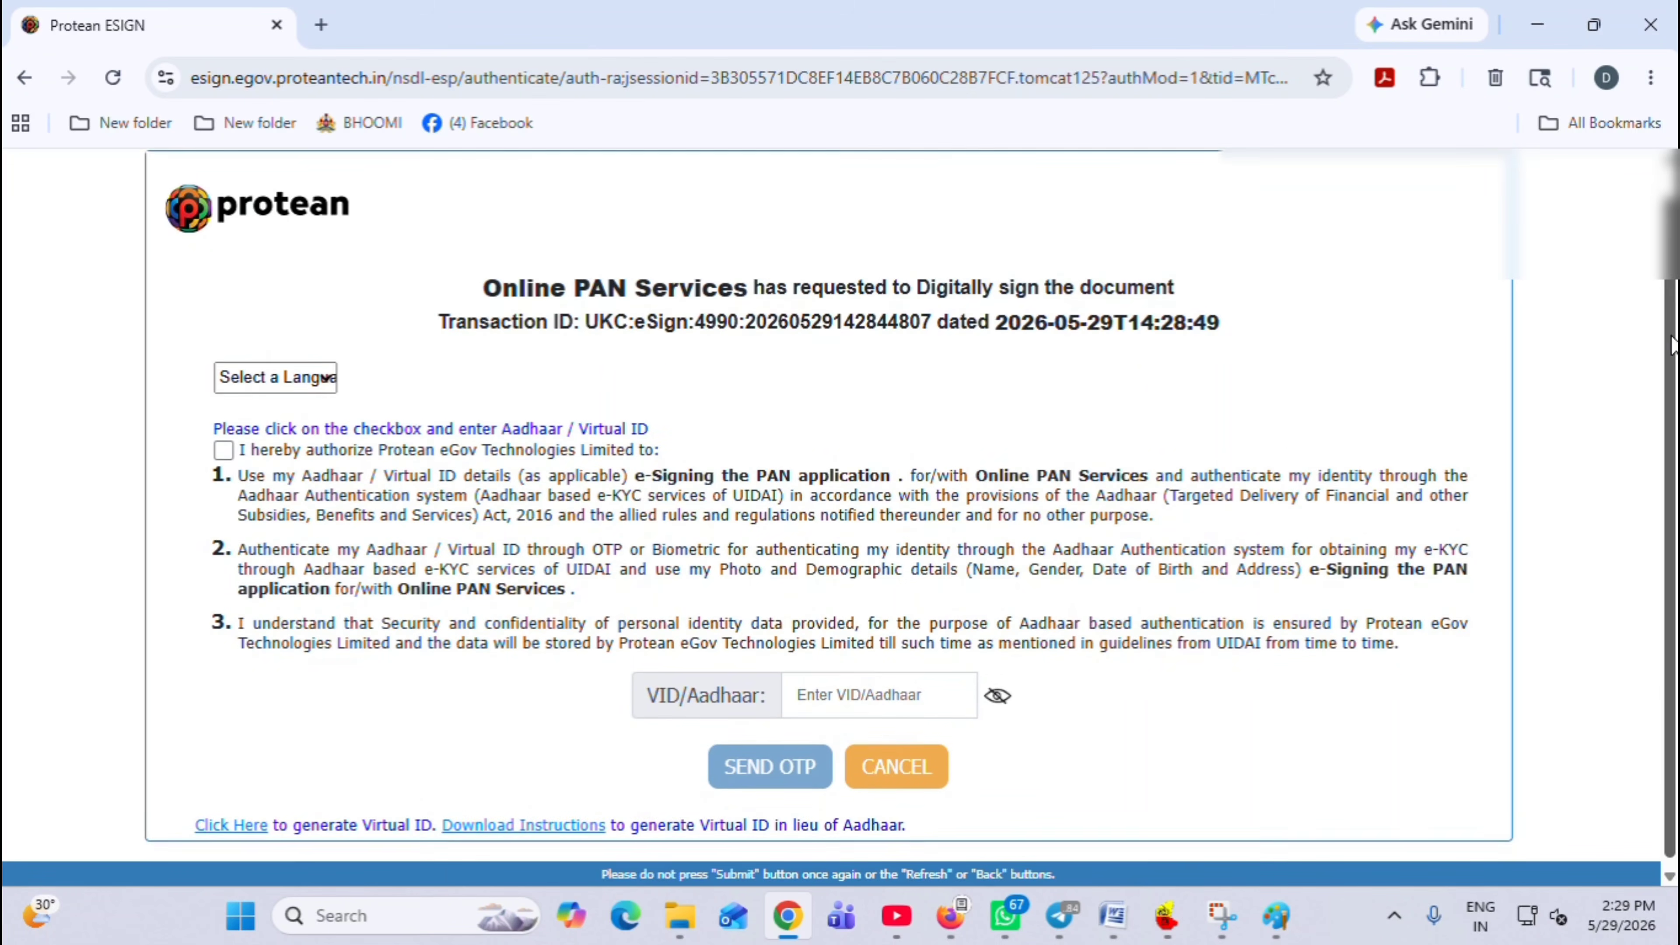
{"action": "left_click", "coordinate": [224, 446]}
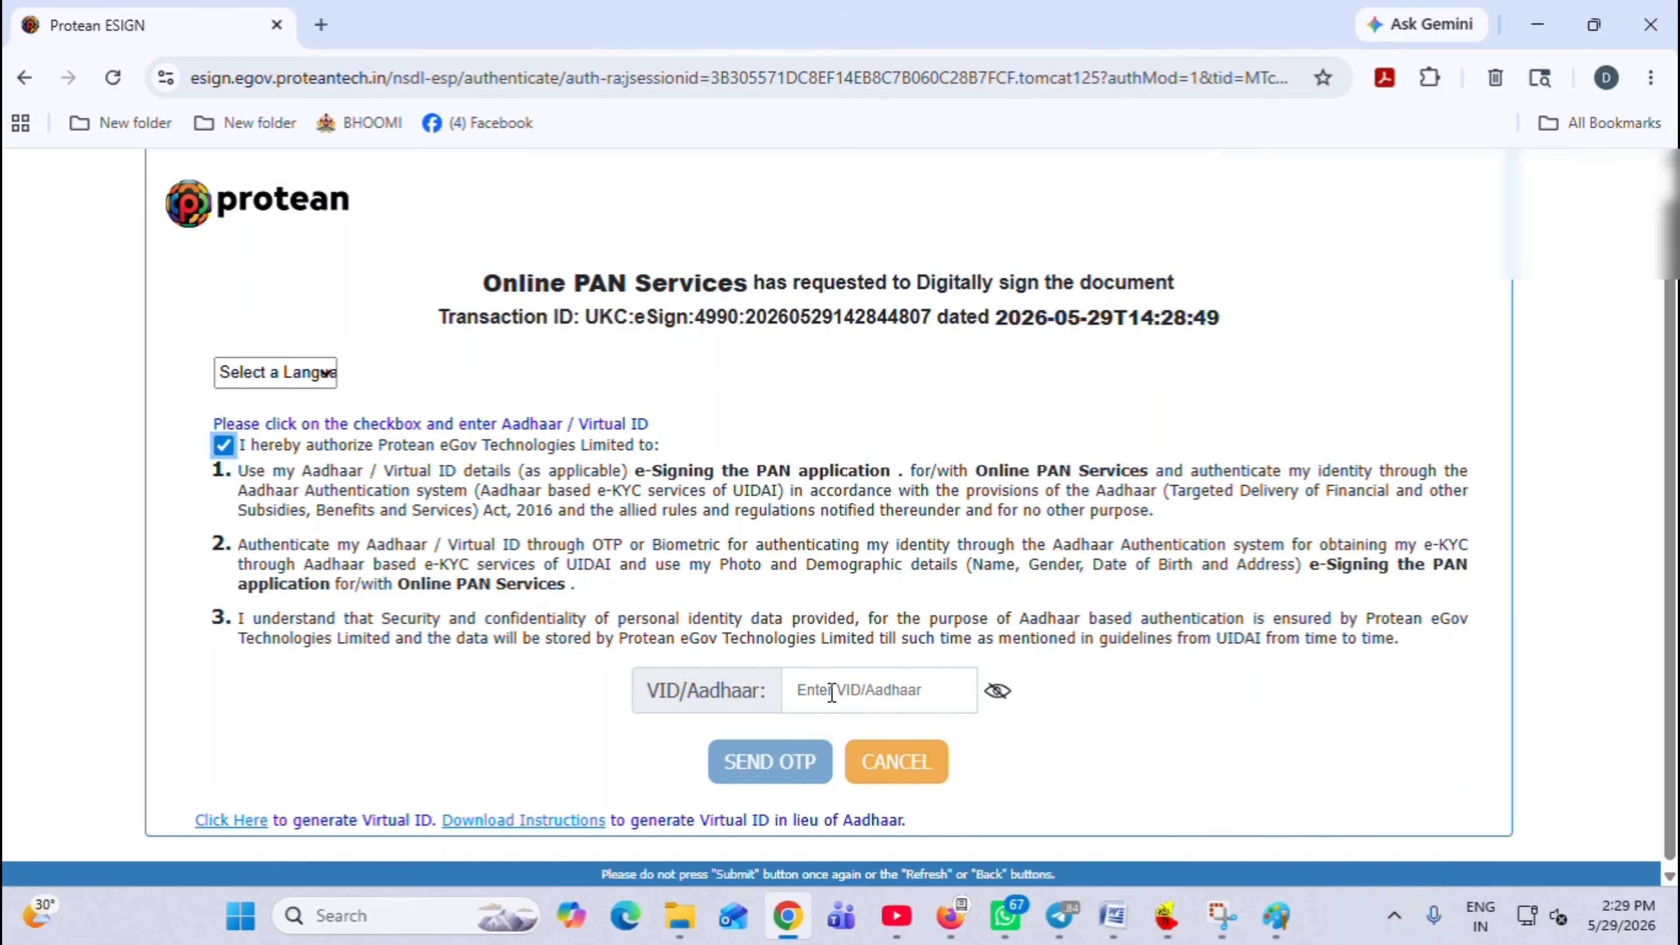
{"action": "left_click", "coordinate": [908, 688]}
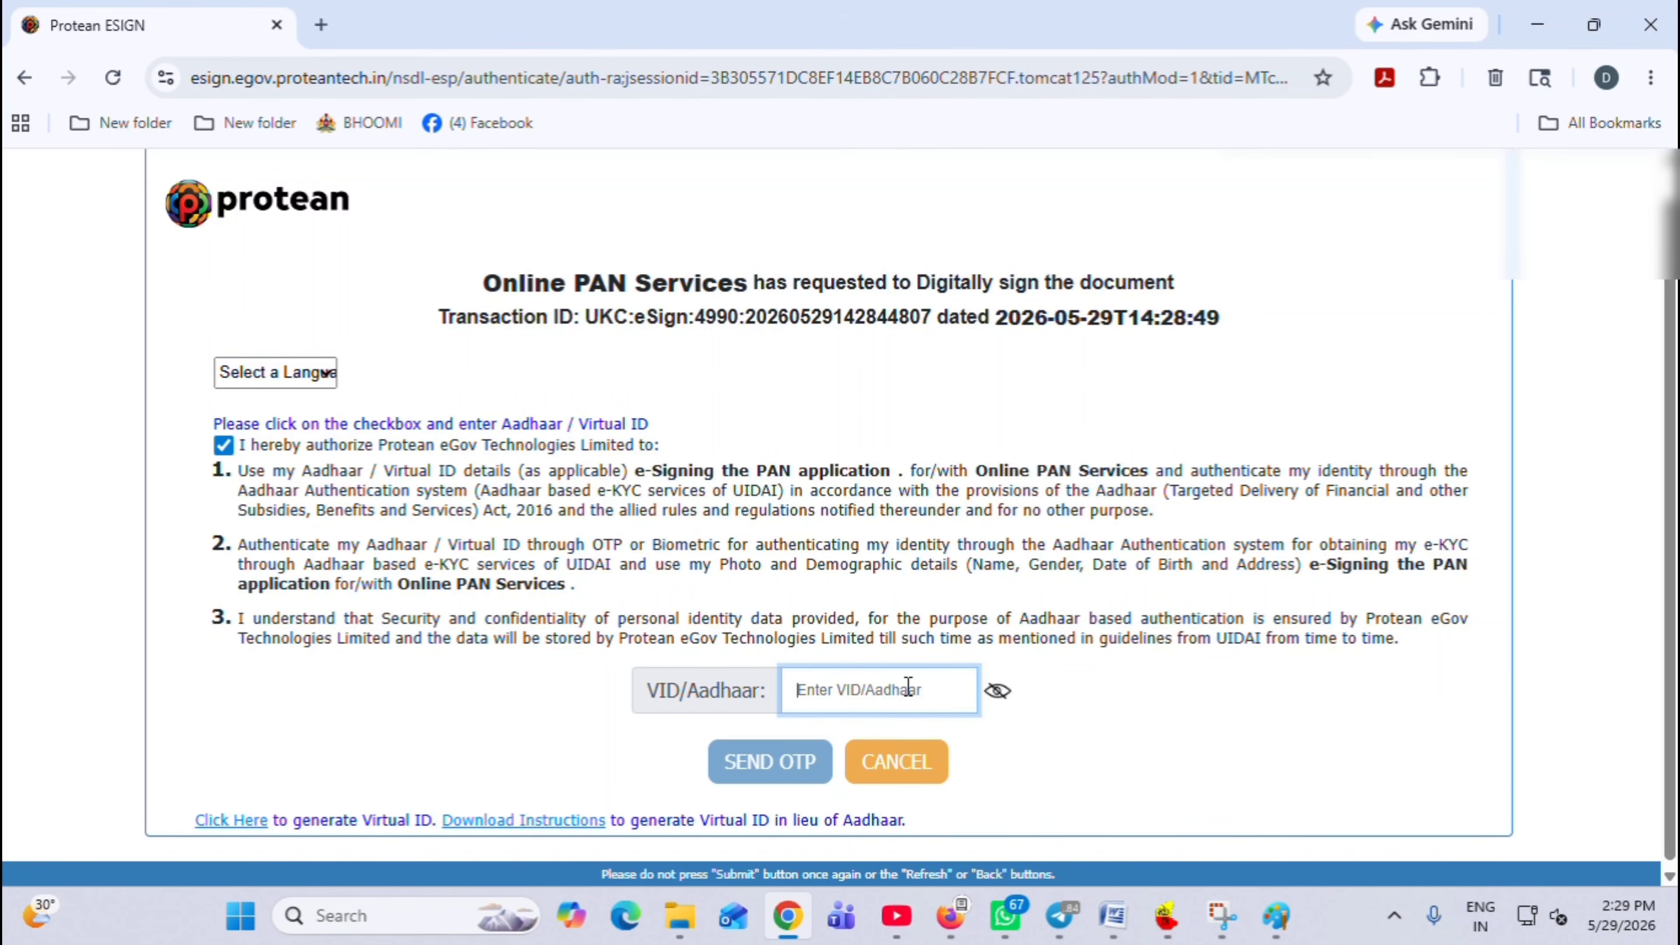
{"action": "type", "text": "1234"}
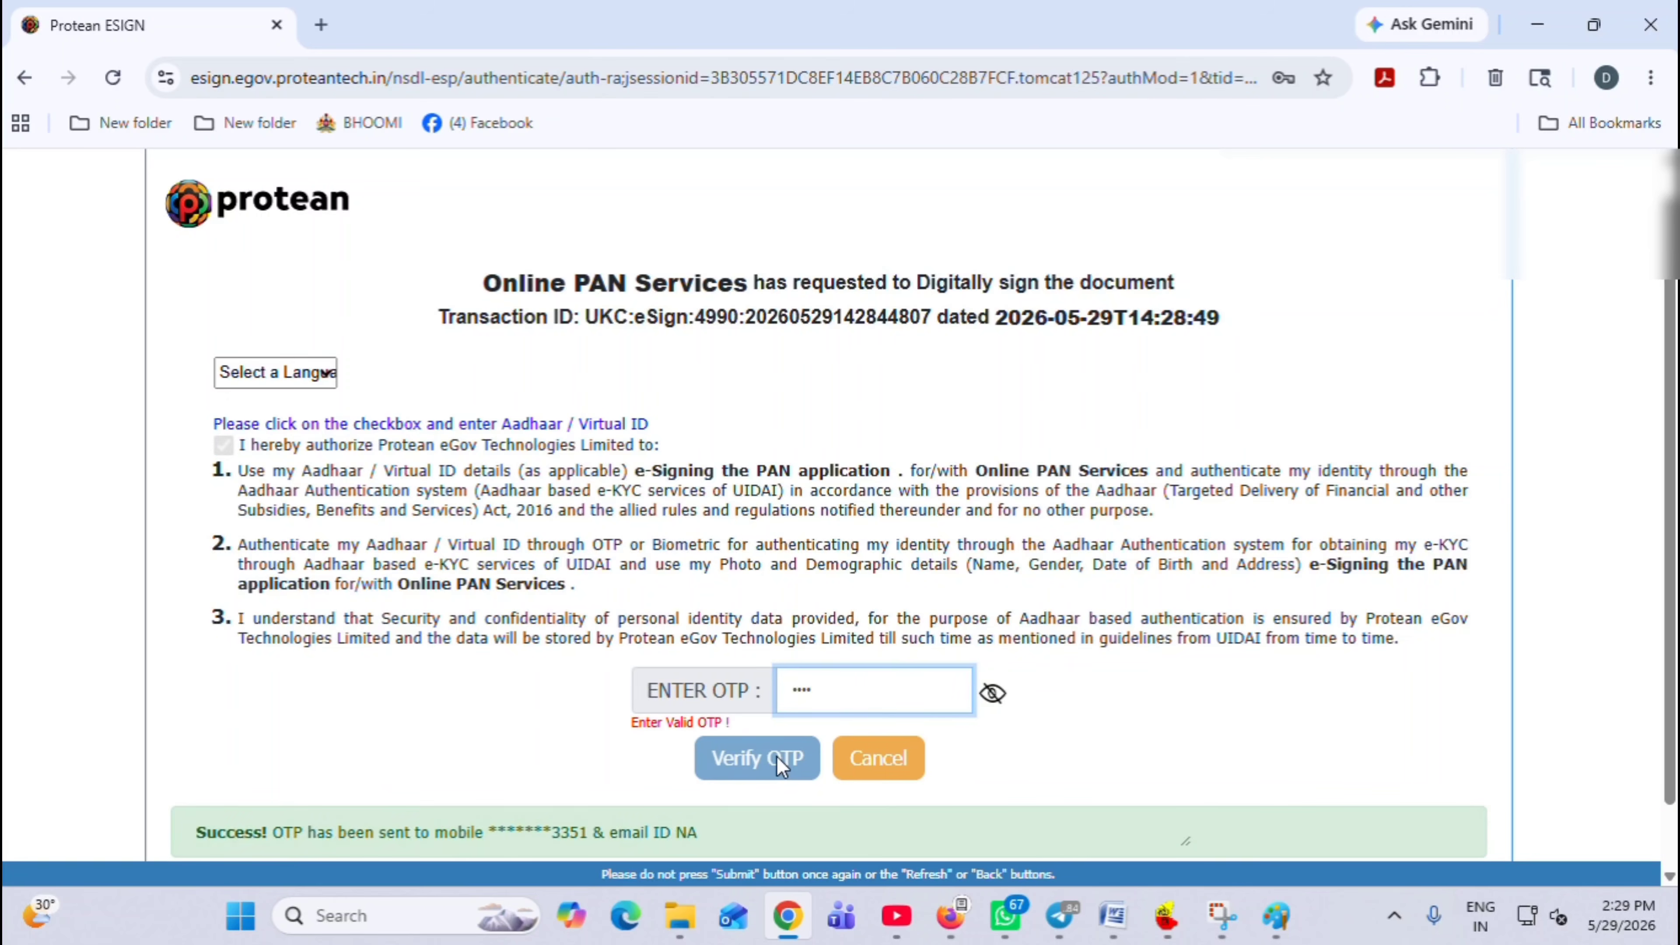
{"action": "type", "text": "56"}
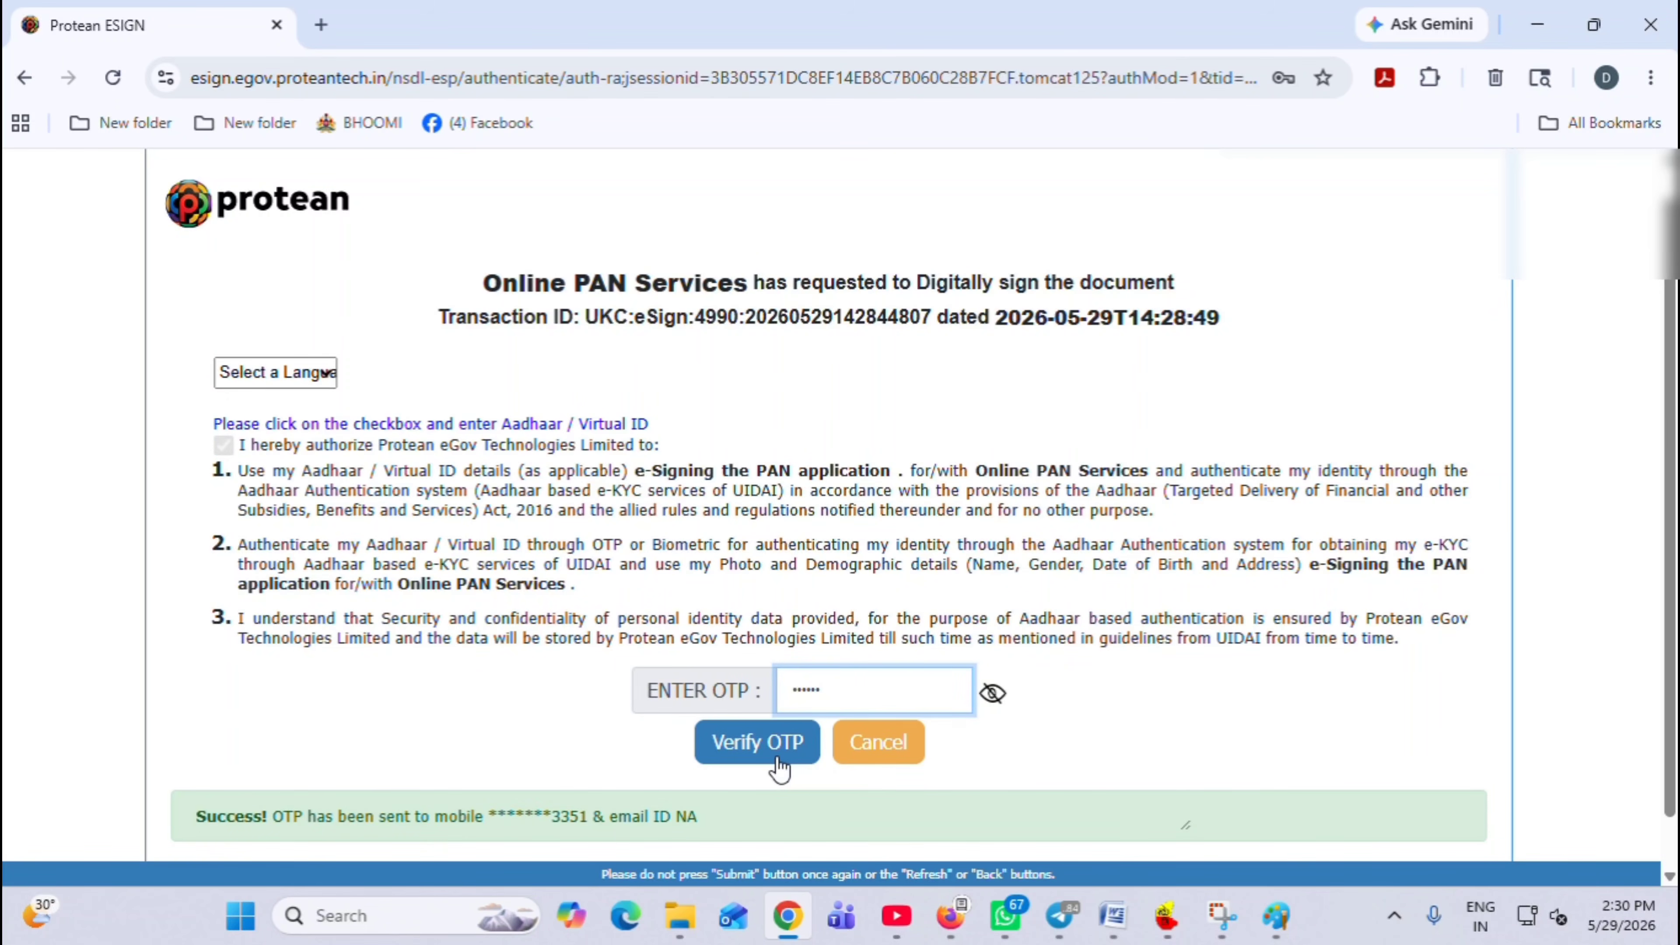
{"action": "left_click", "coordinate": [777, 758]}
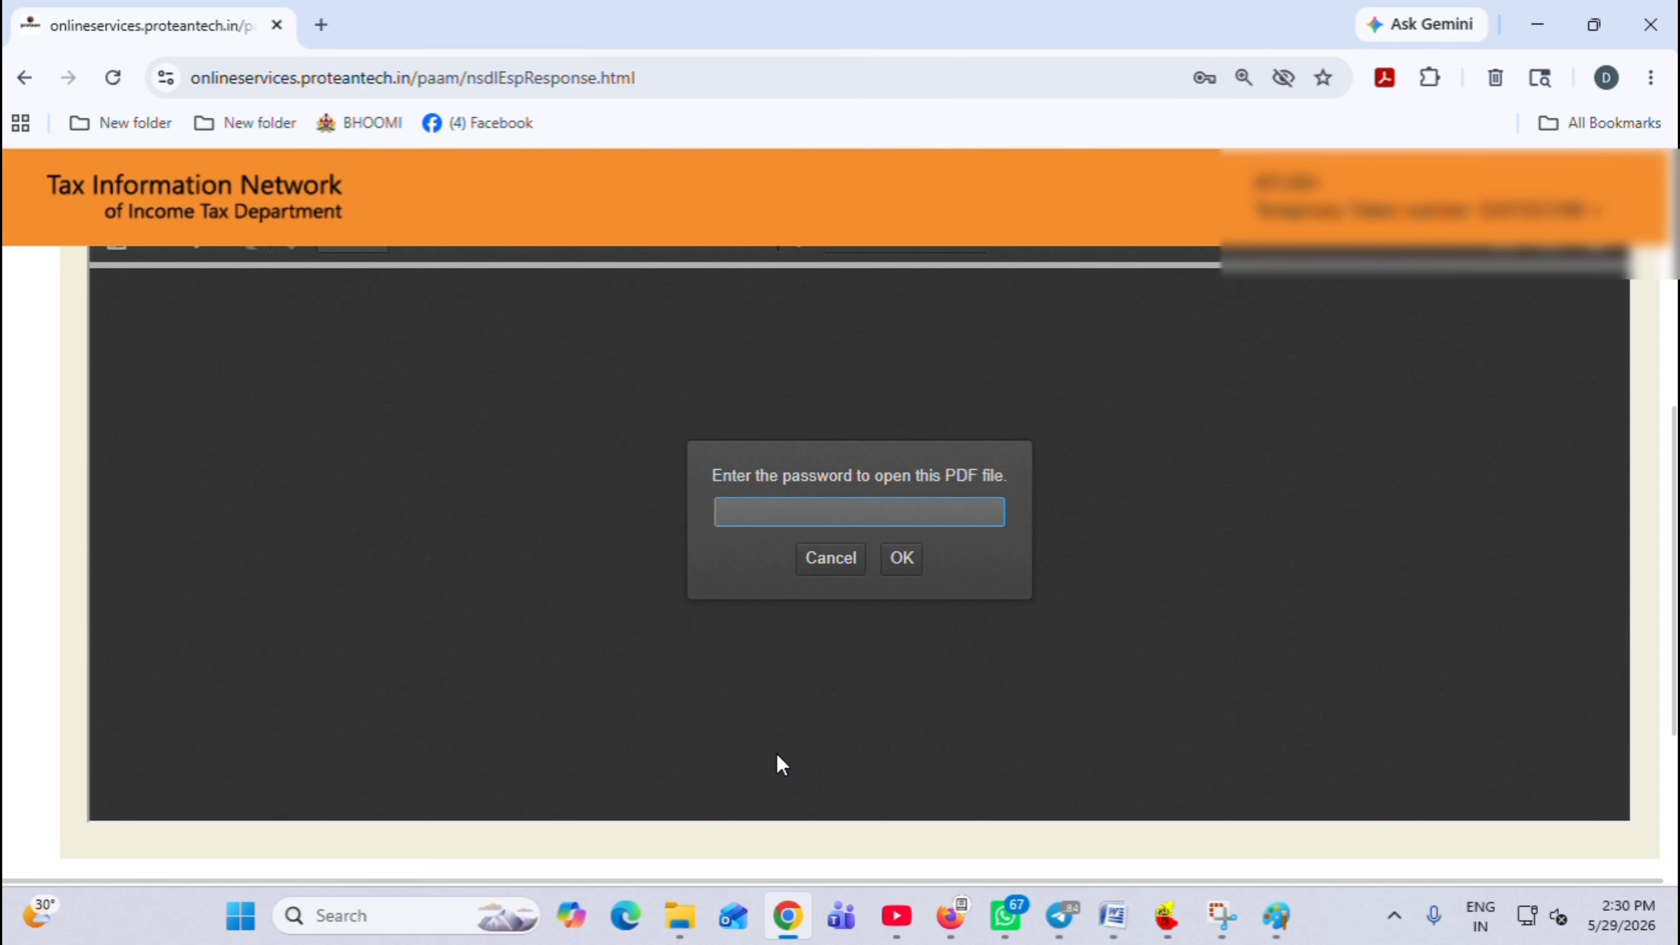
Enter the PDF password to unlock the signed PAN change-request form
{"action": "type", "text": "********"}
{"action": "key", "text": "Return"}
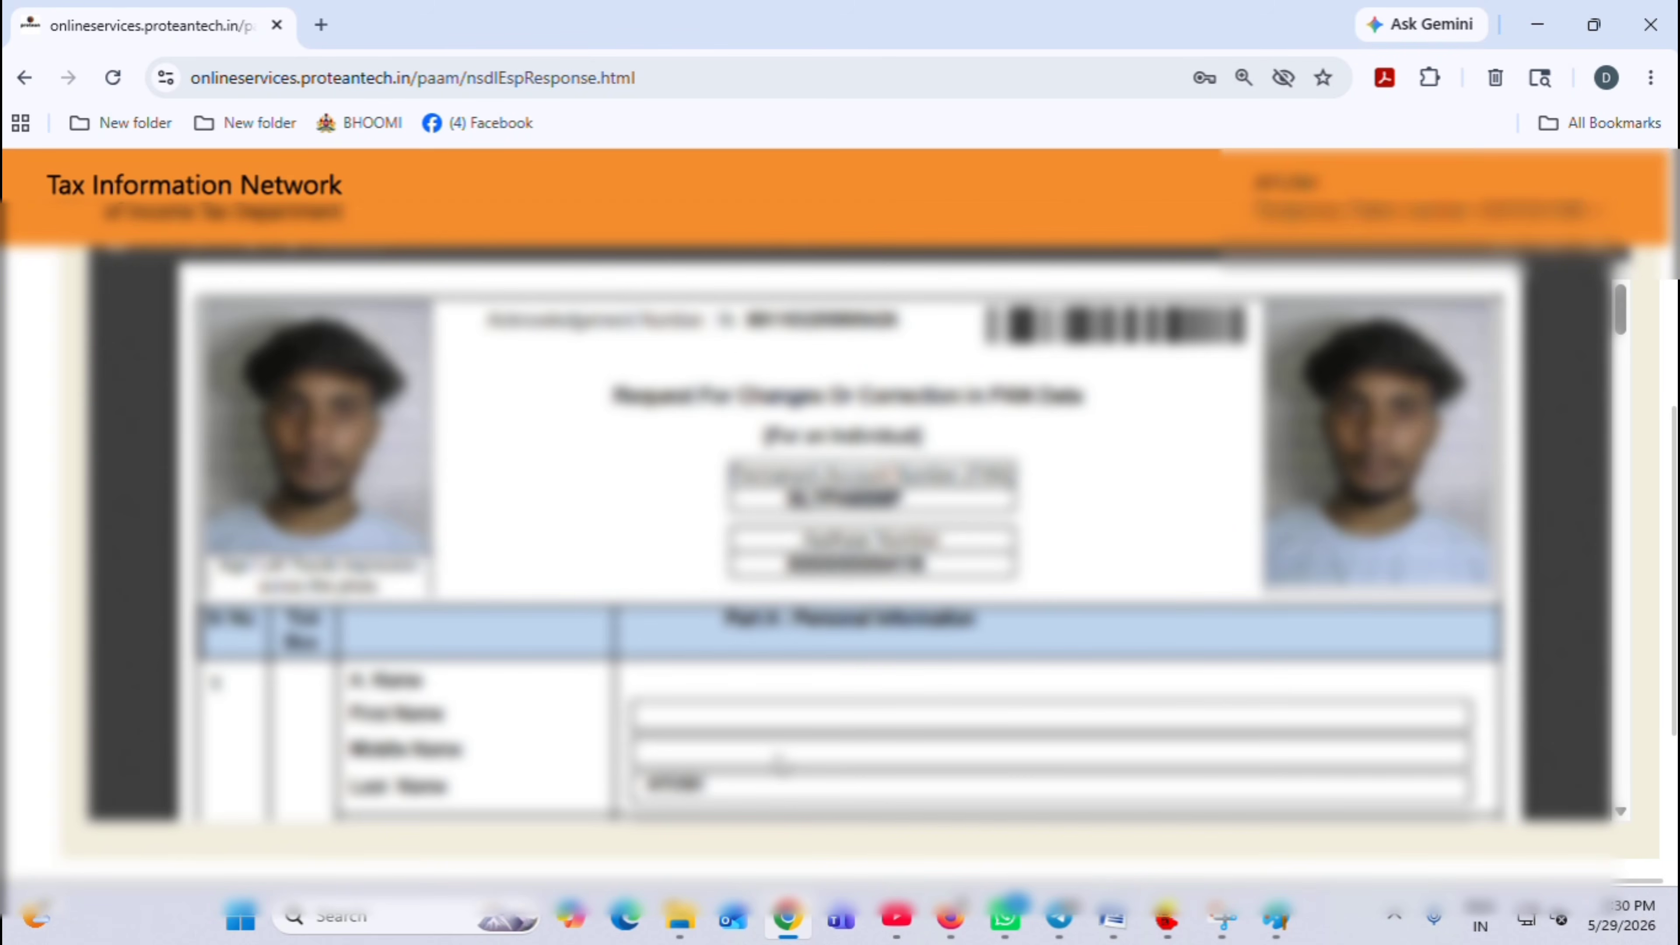